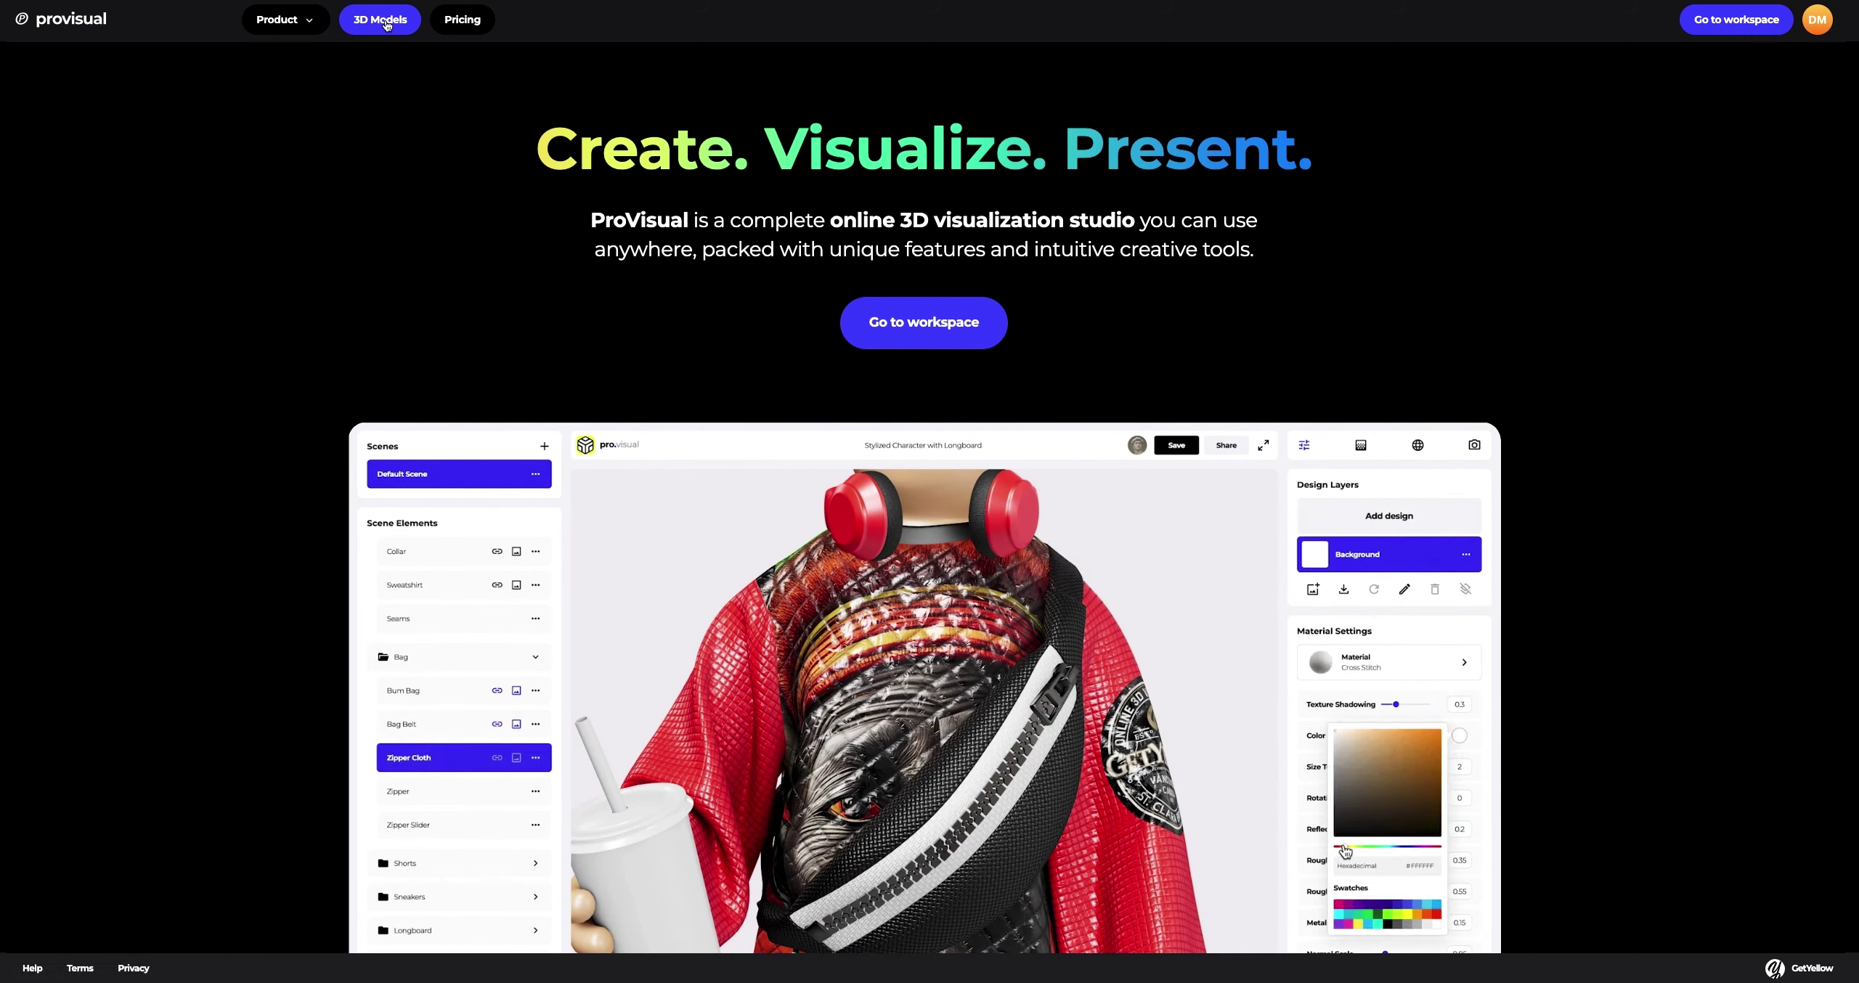
# Open the 3D Models gallery to reach the Packaging Tape Mockup, Duct Tape Roll card
pyautogui.click(386, 24)
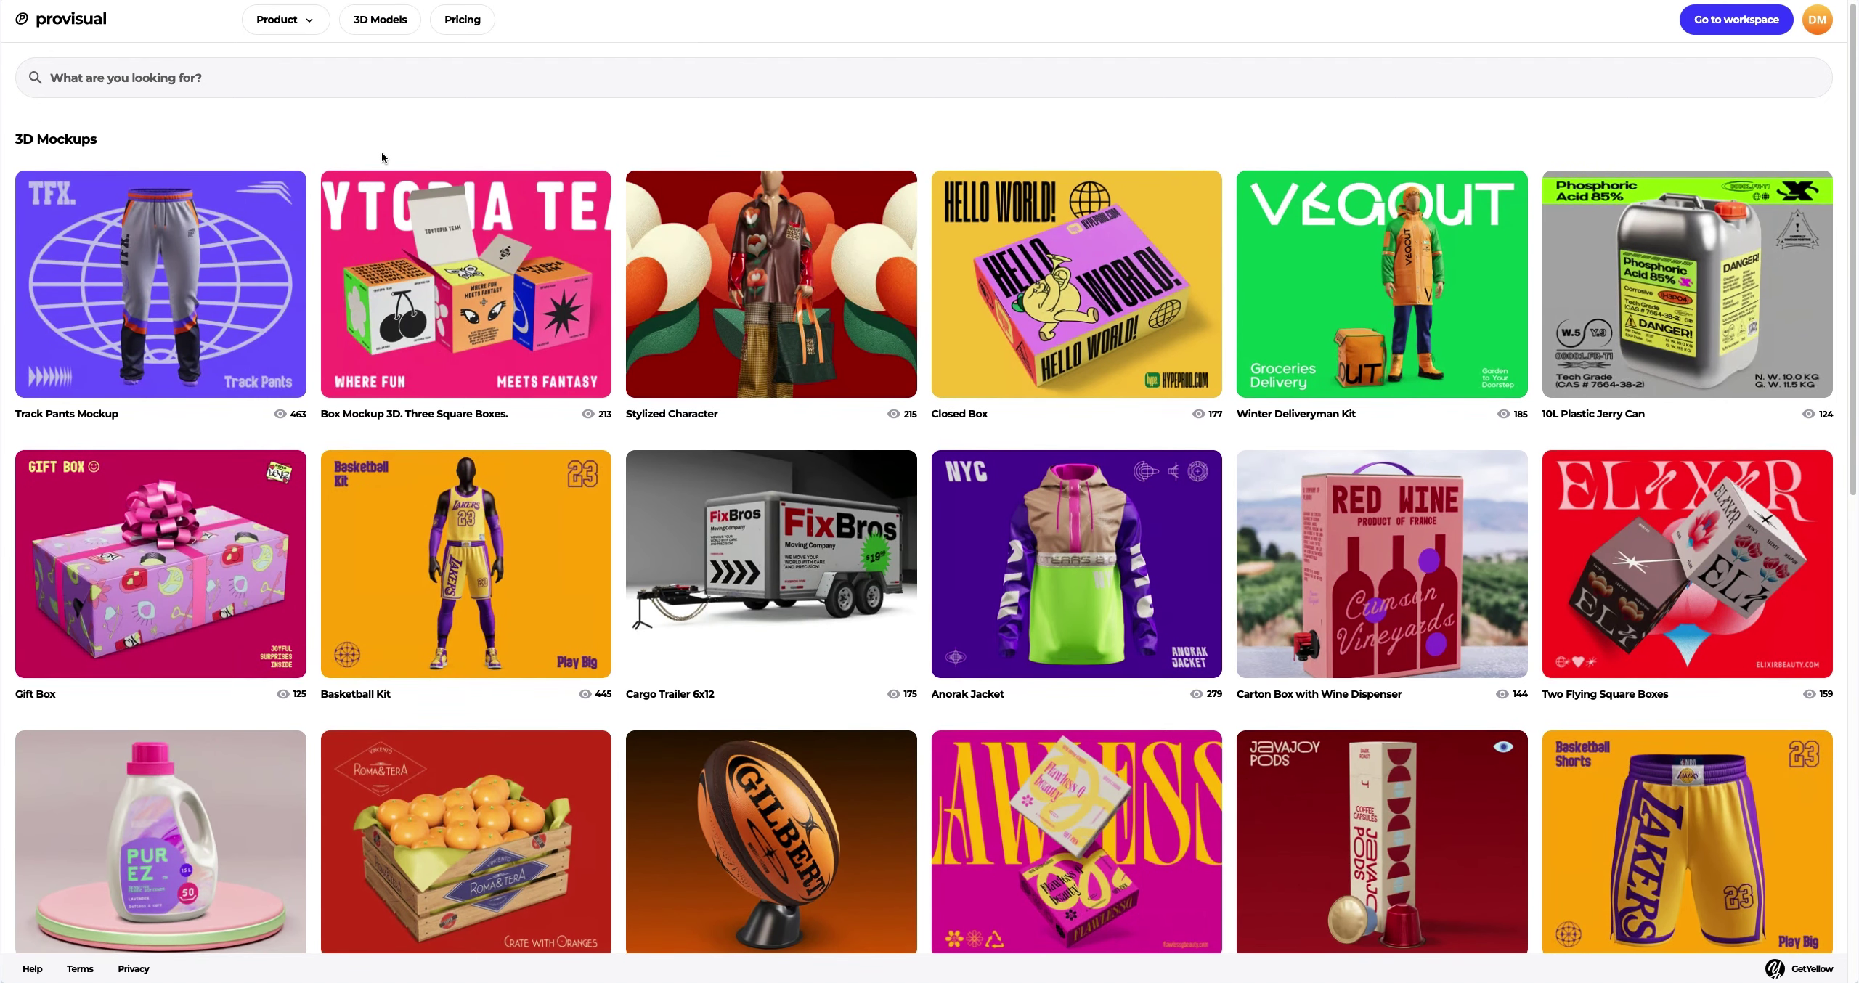
pyautogui.scroll(-1, 382, 151)
pyautogui.scroll(-2, 382, 152)
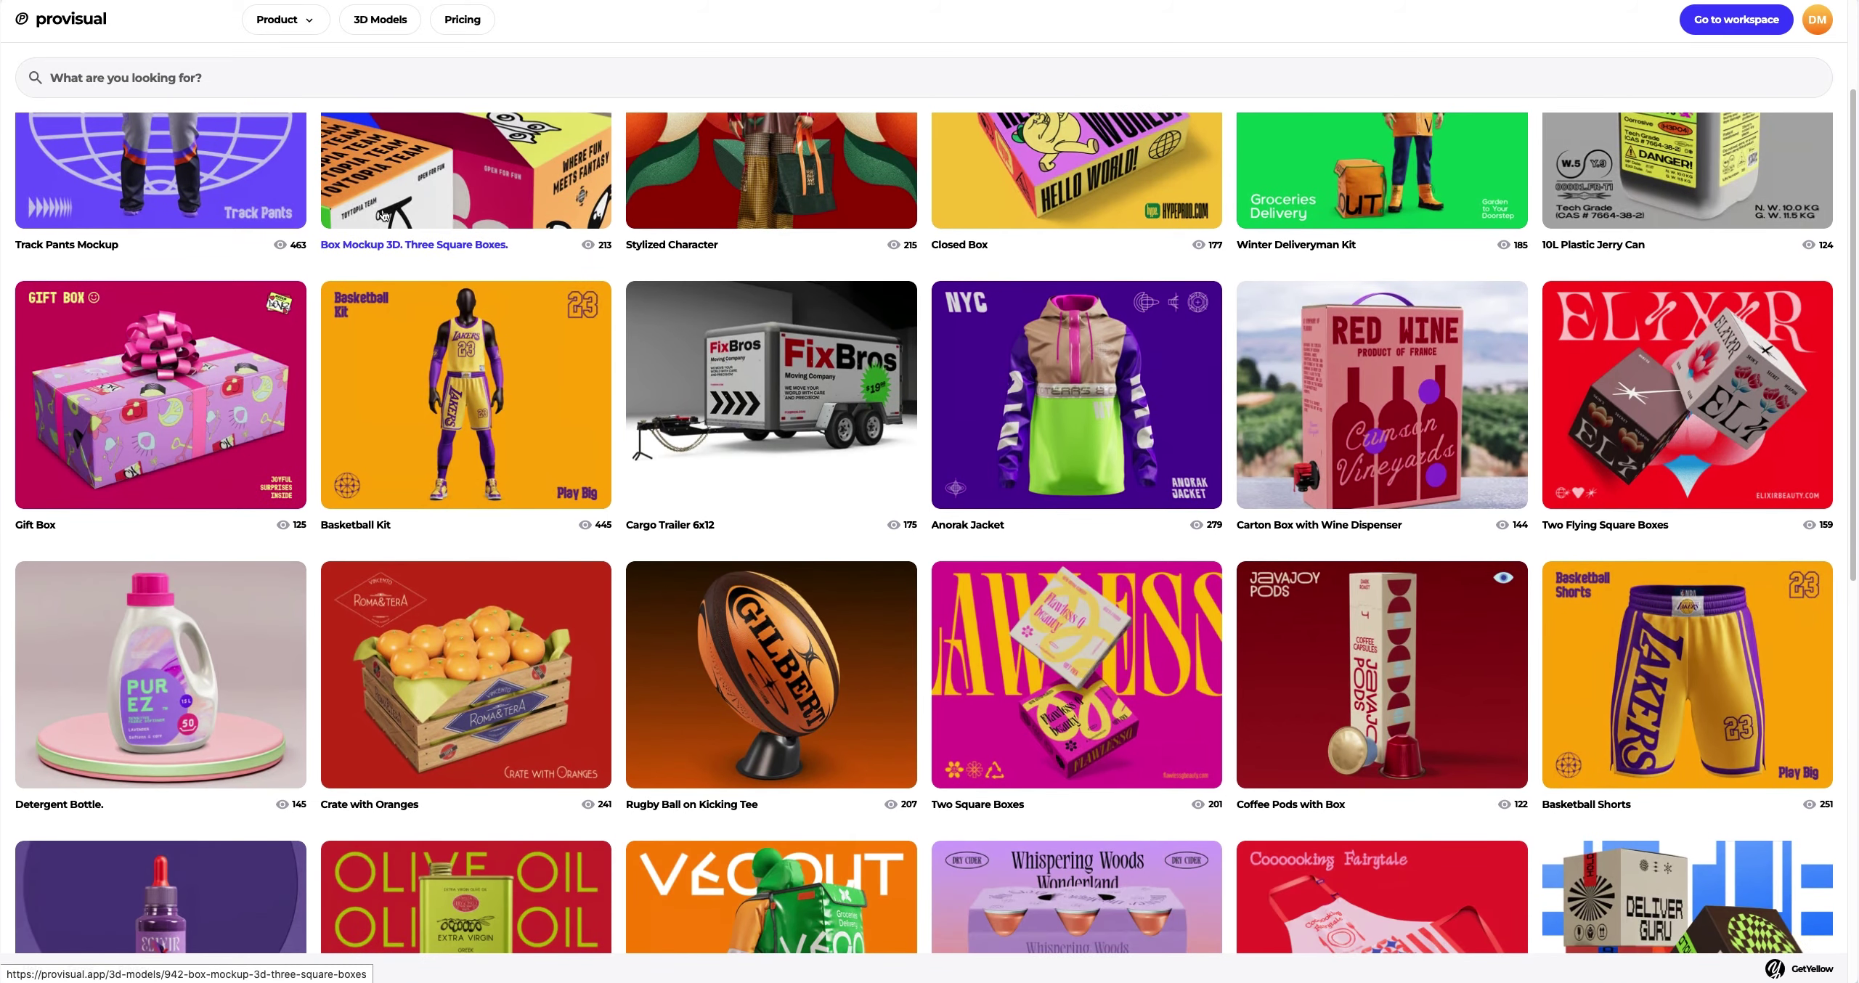
pyautogui.scroll(-1, 581, 436)
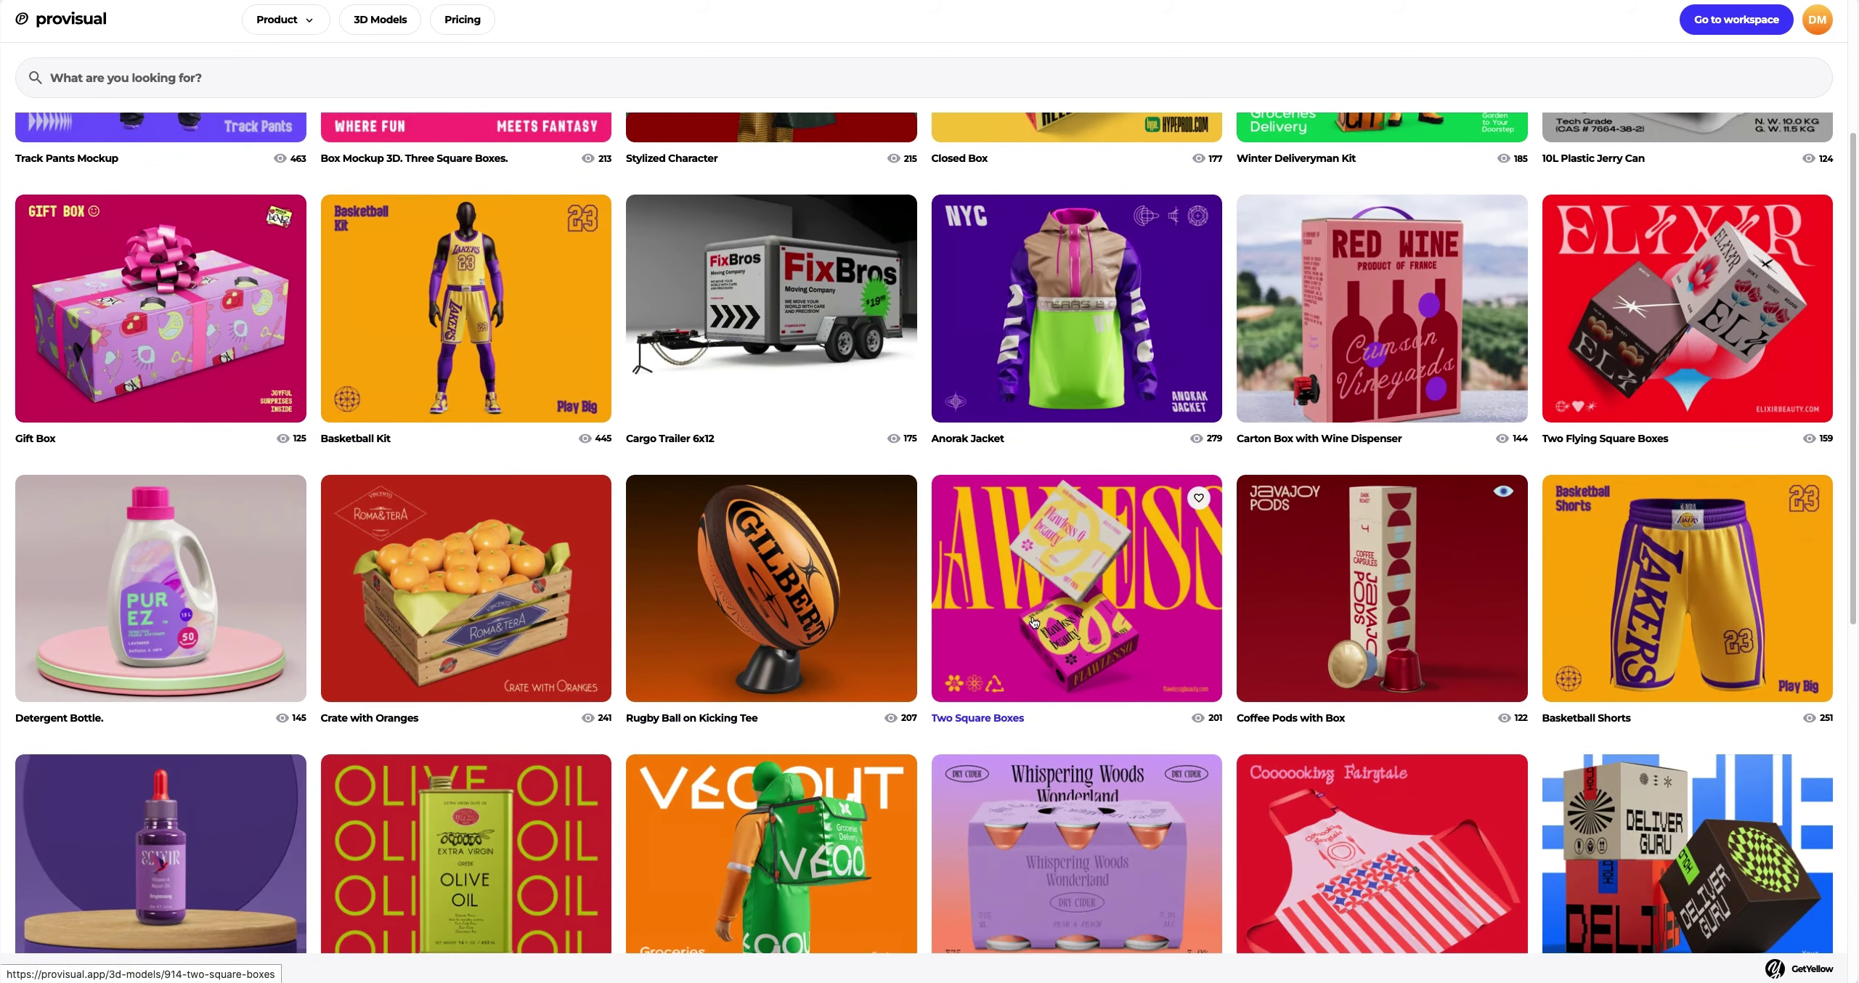
pyautogui.scroll(-1, 1352, 625)
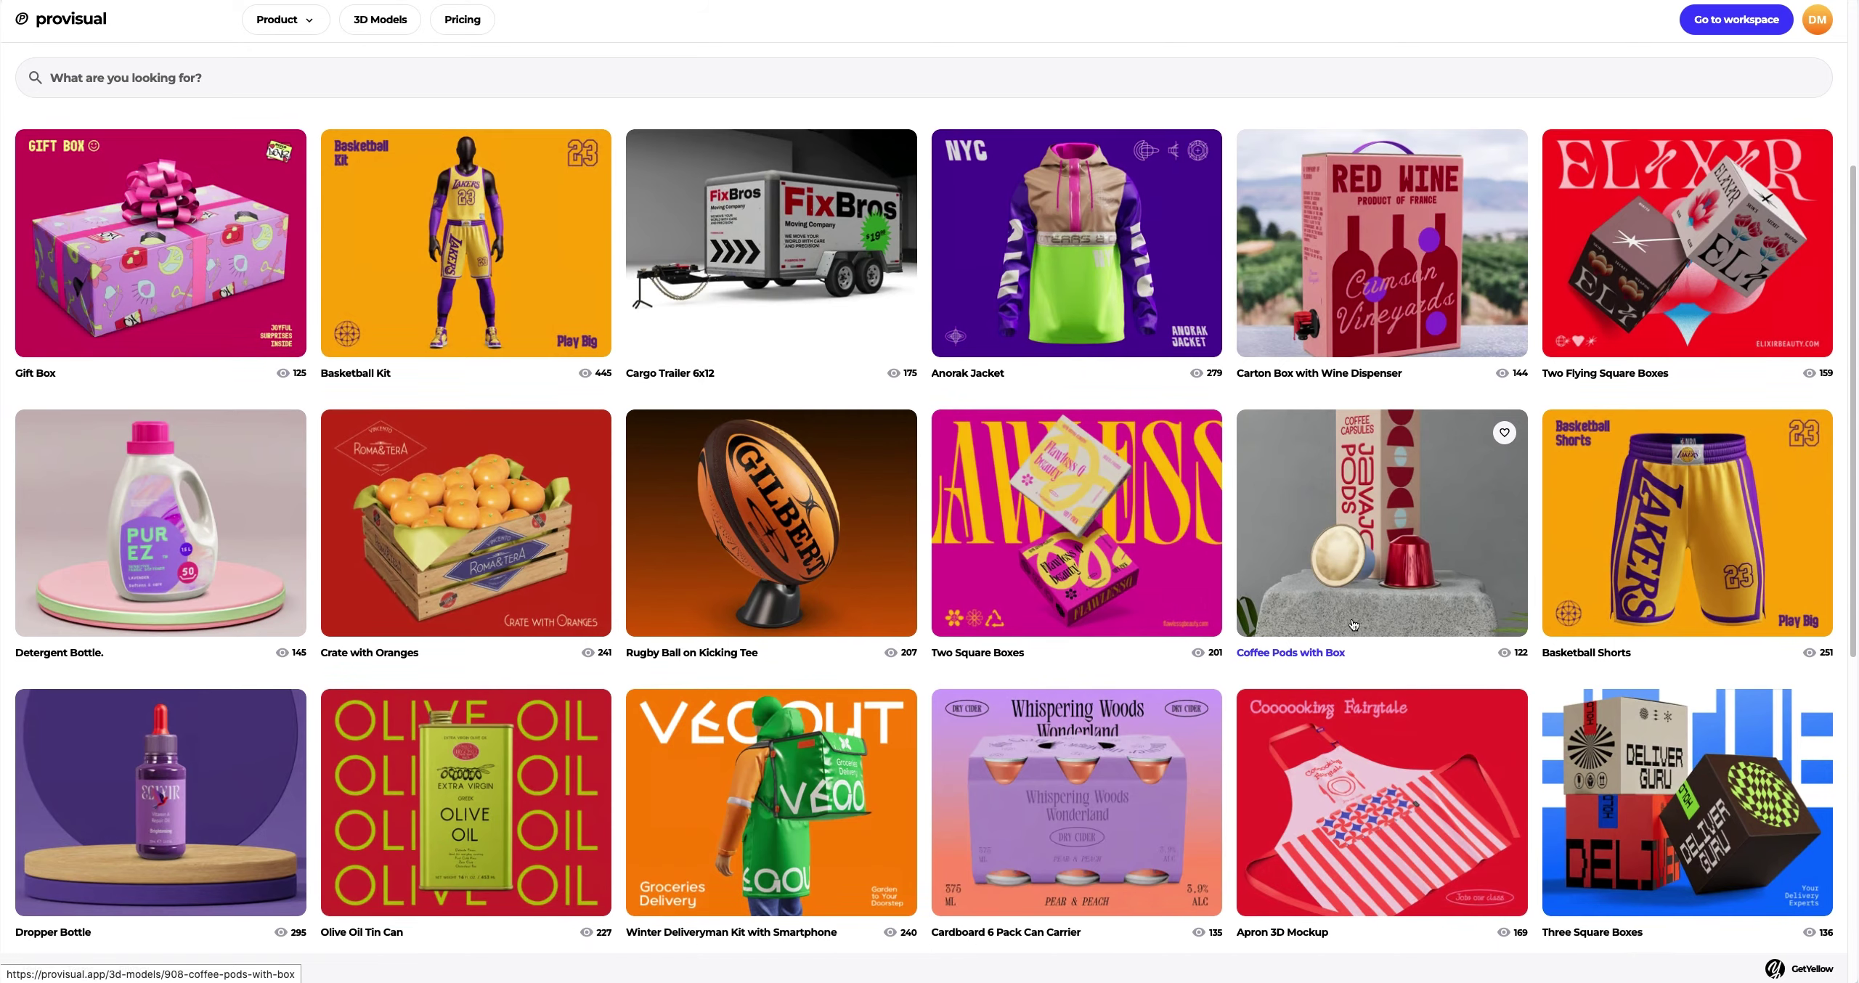
pyautogui.scroll(-1, 1352, 625)
pyautogui.scroll(-2, 1400, 613)
pyautogui.scroll(-1, 1400, 617)
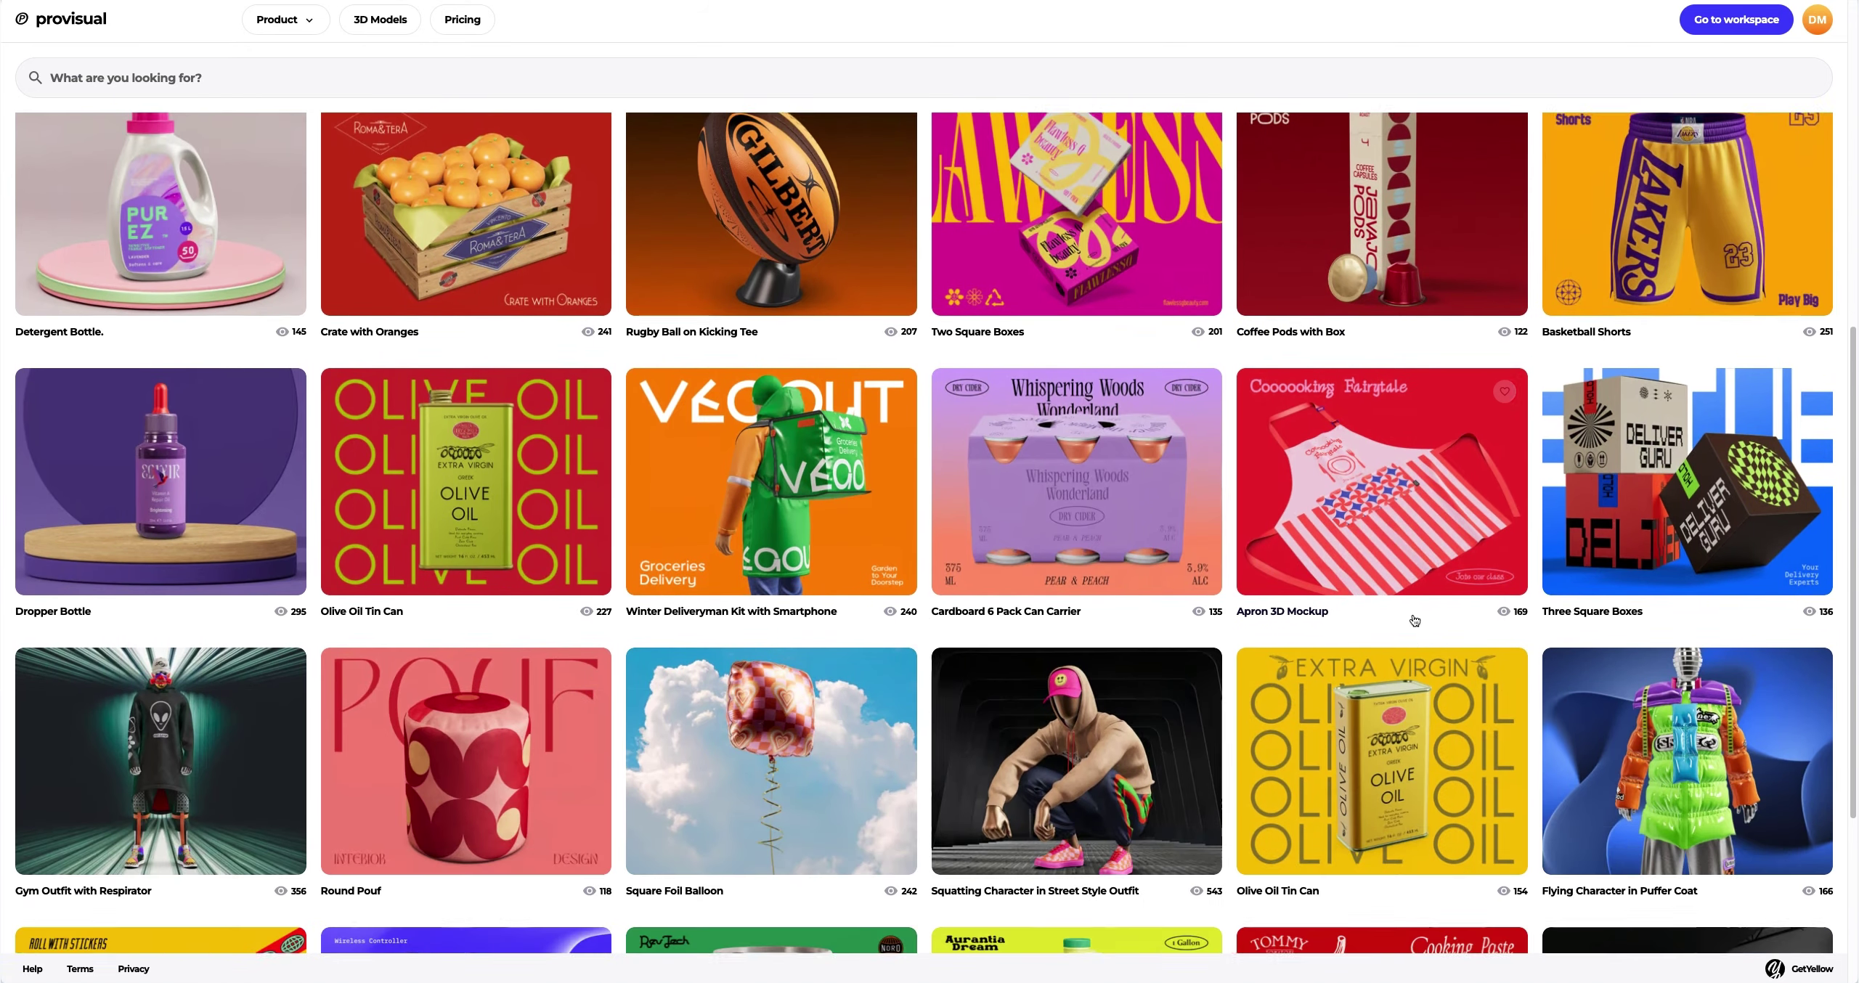
pyautogui.scroll(-1, 1408, 617)
pyautogui.scroll(-1, 1430, 618)
pyautogui.scroll(-1, 1444, 619)
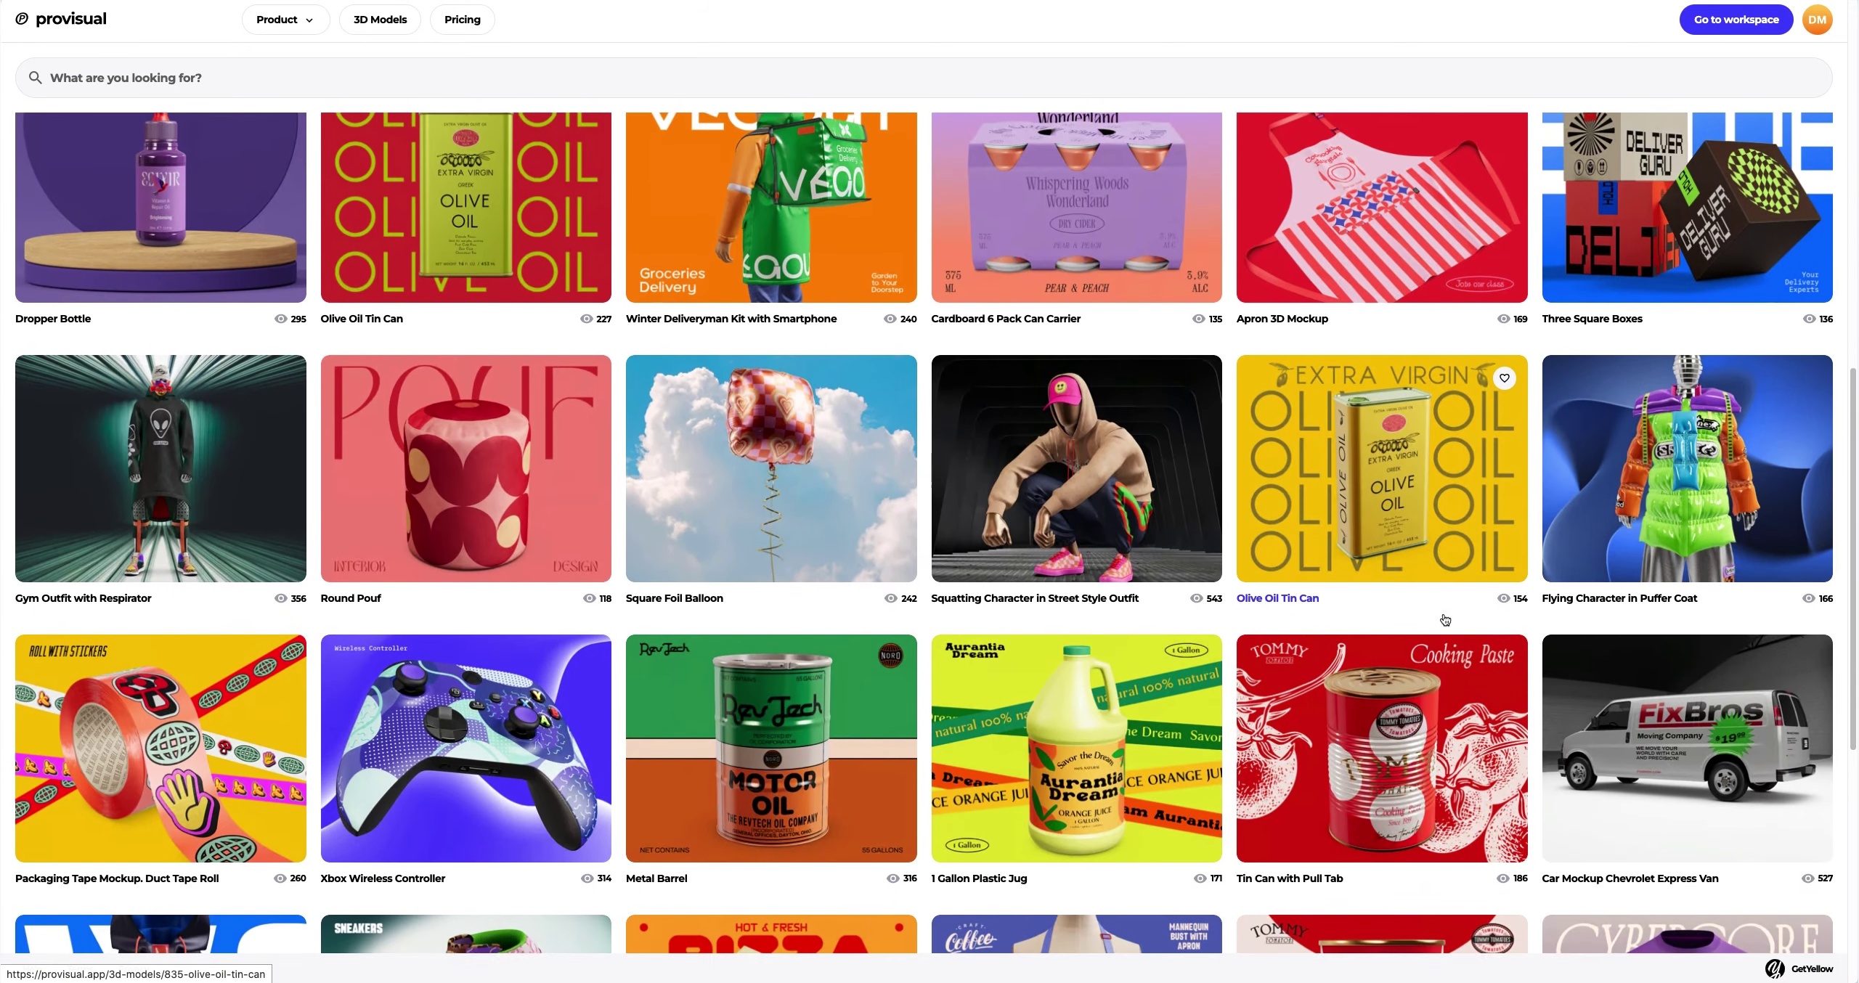
pyautogui.scroll(-2, 1525, 633)
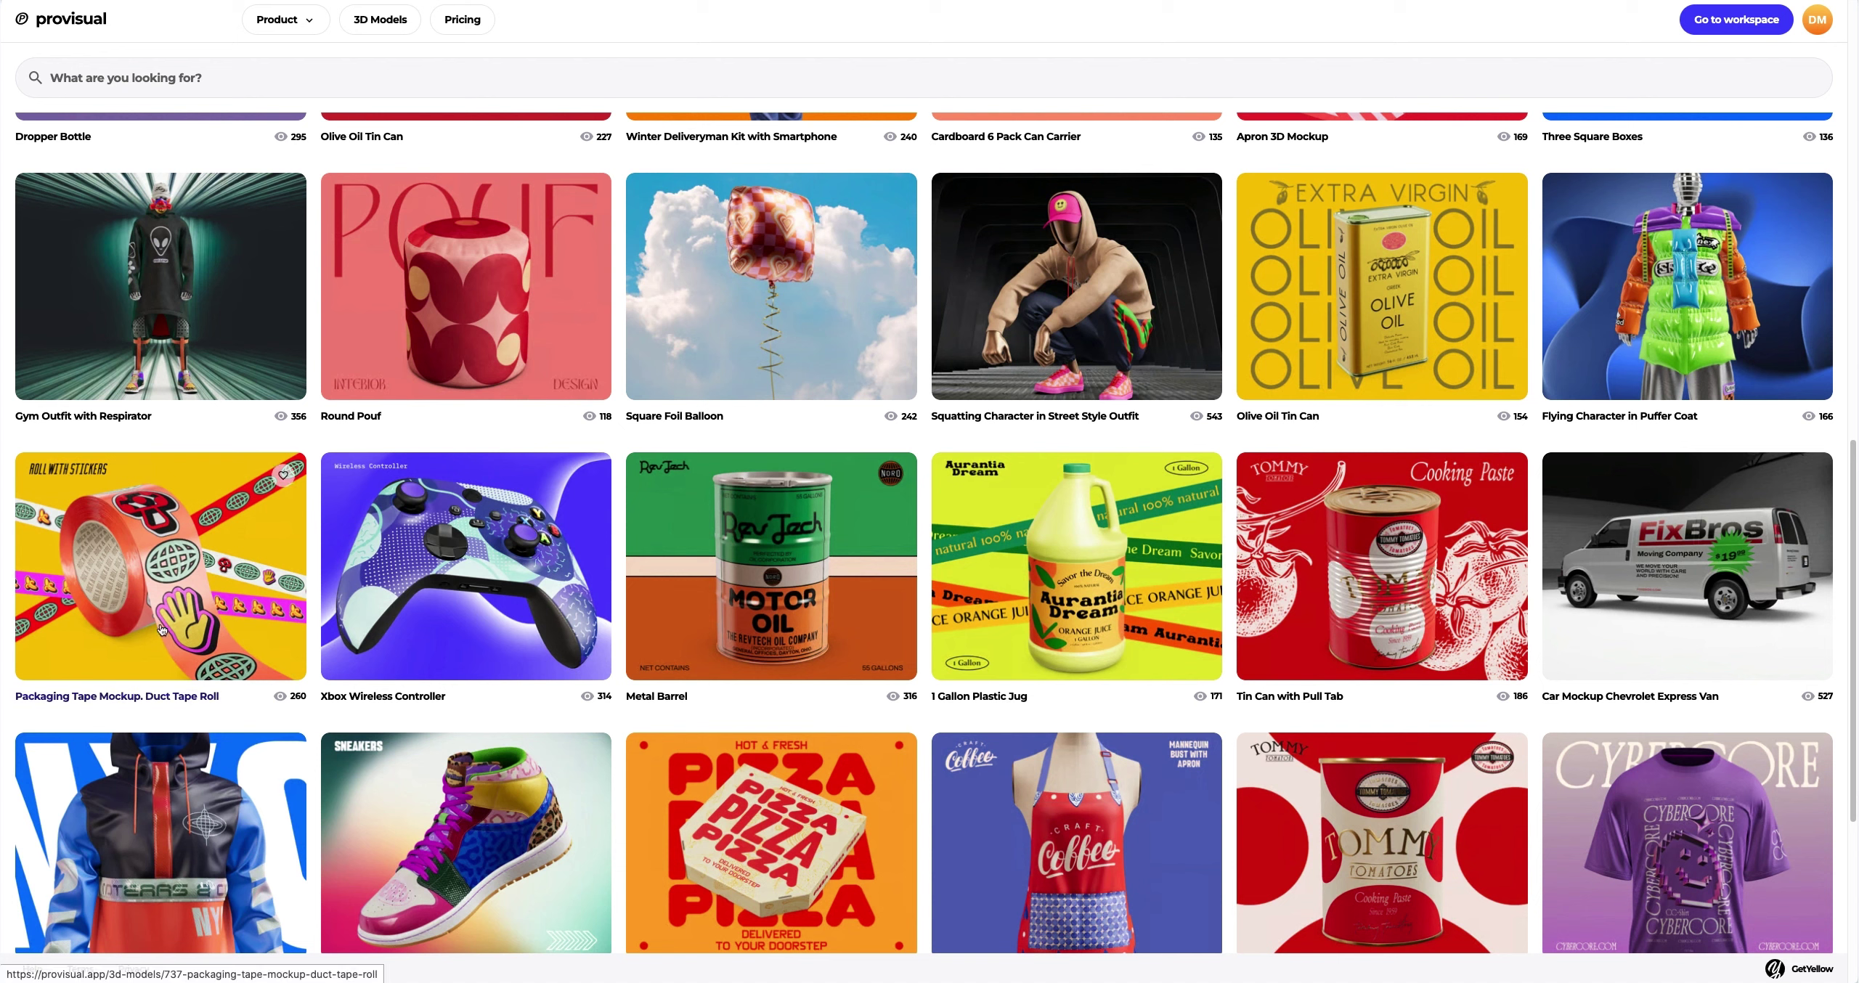
pyautogui.moveTo(160, 748)
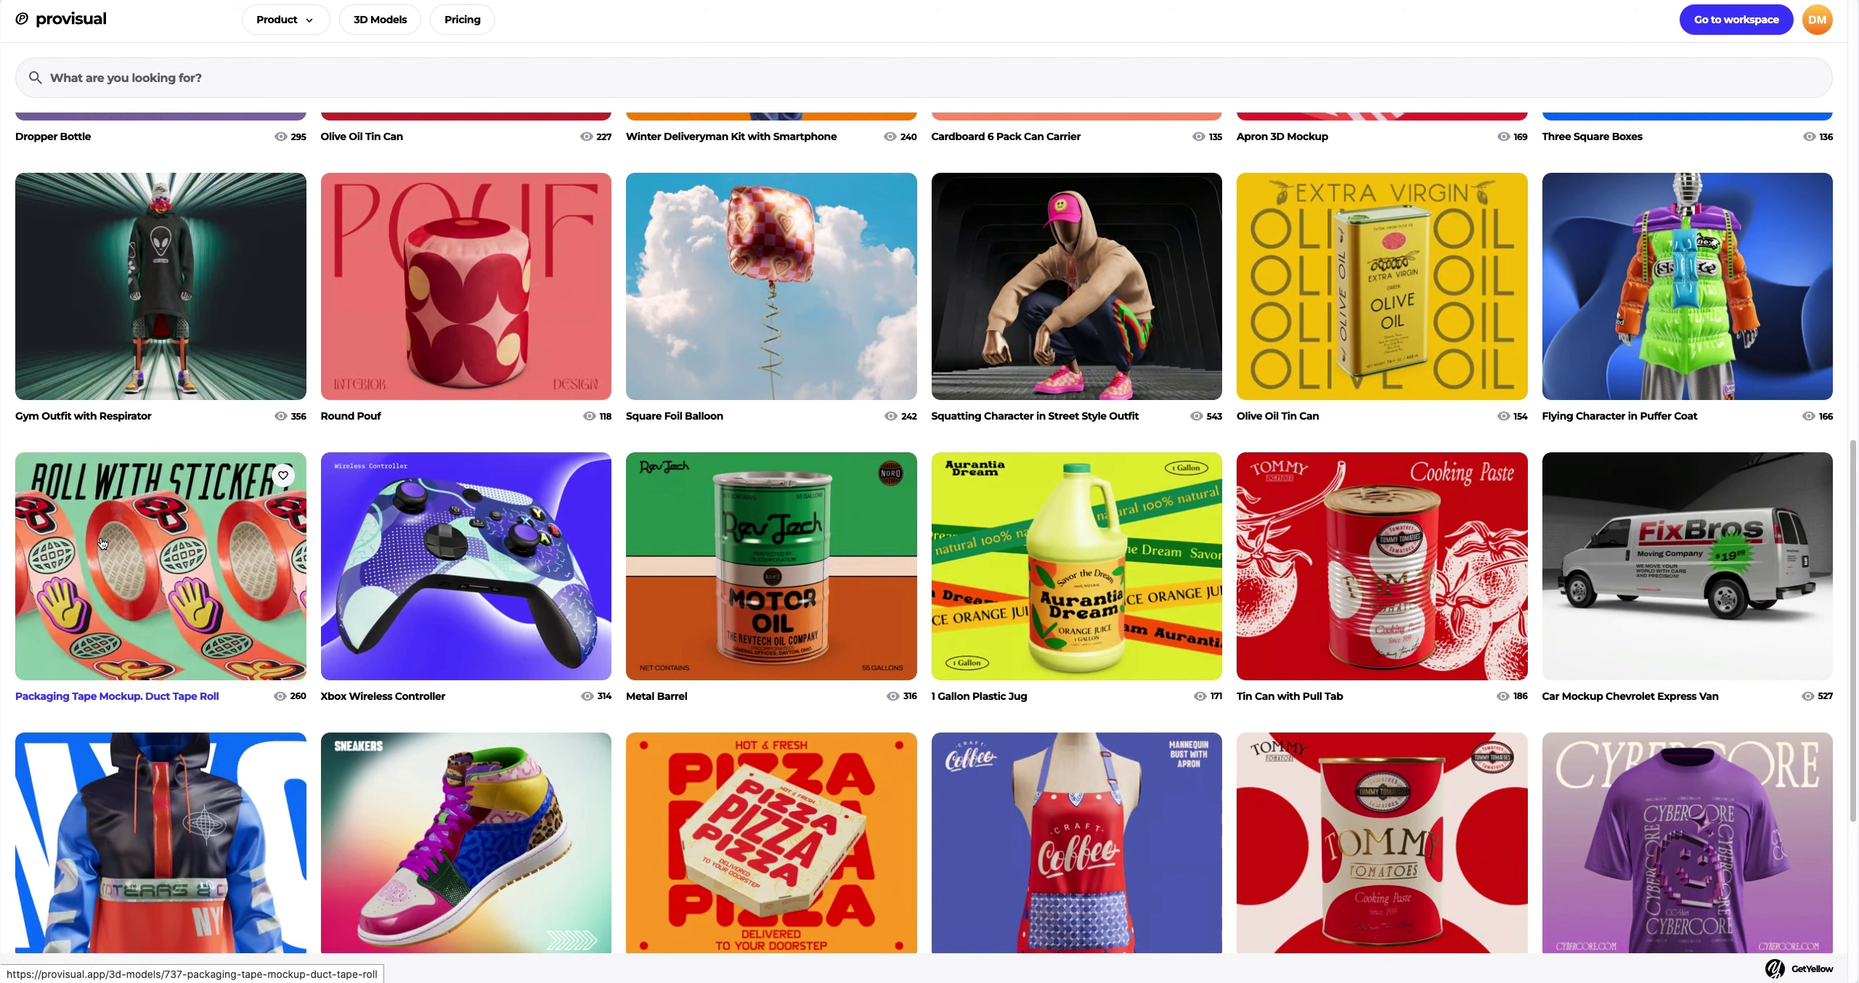
# Preview the Duct Tape Roll mockup's sample images and create a project from it
pyautogui.click(103, 544)
pyautogui.click(787, 654)
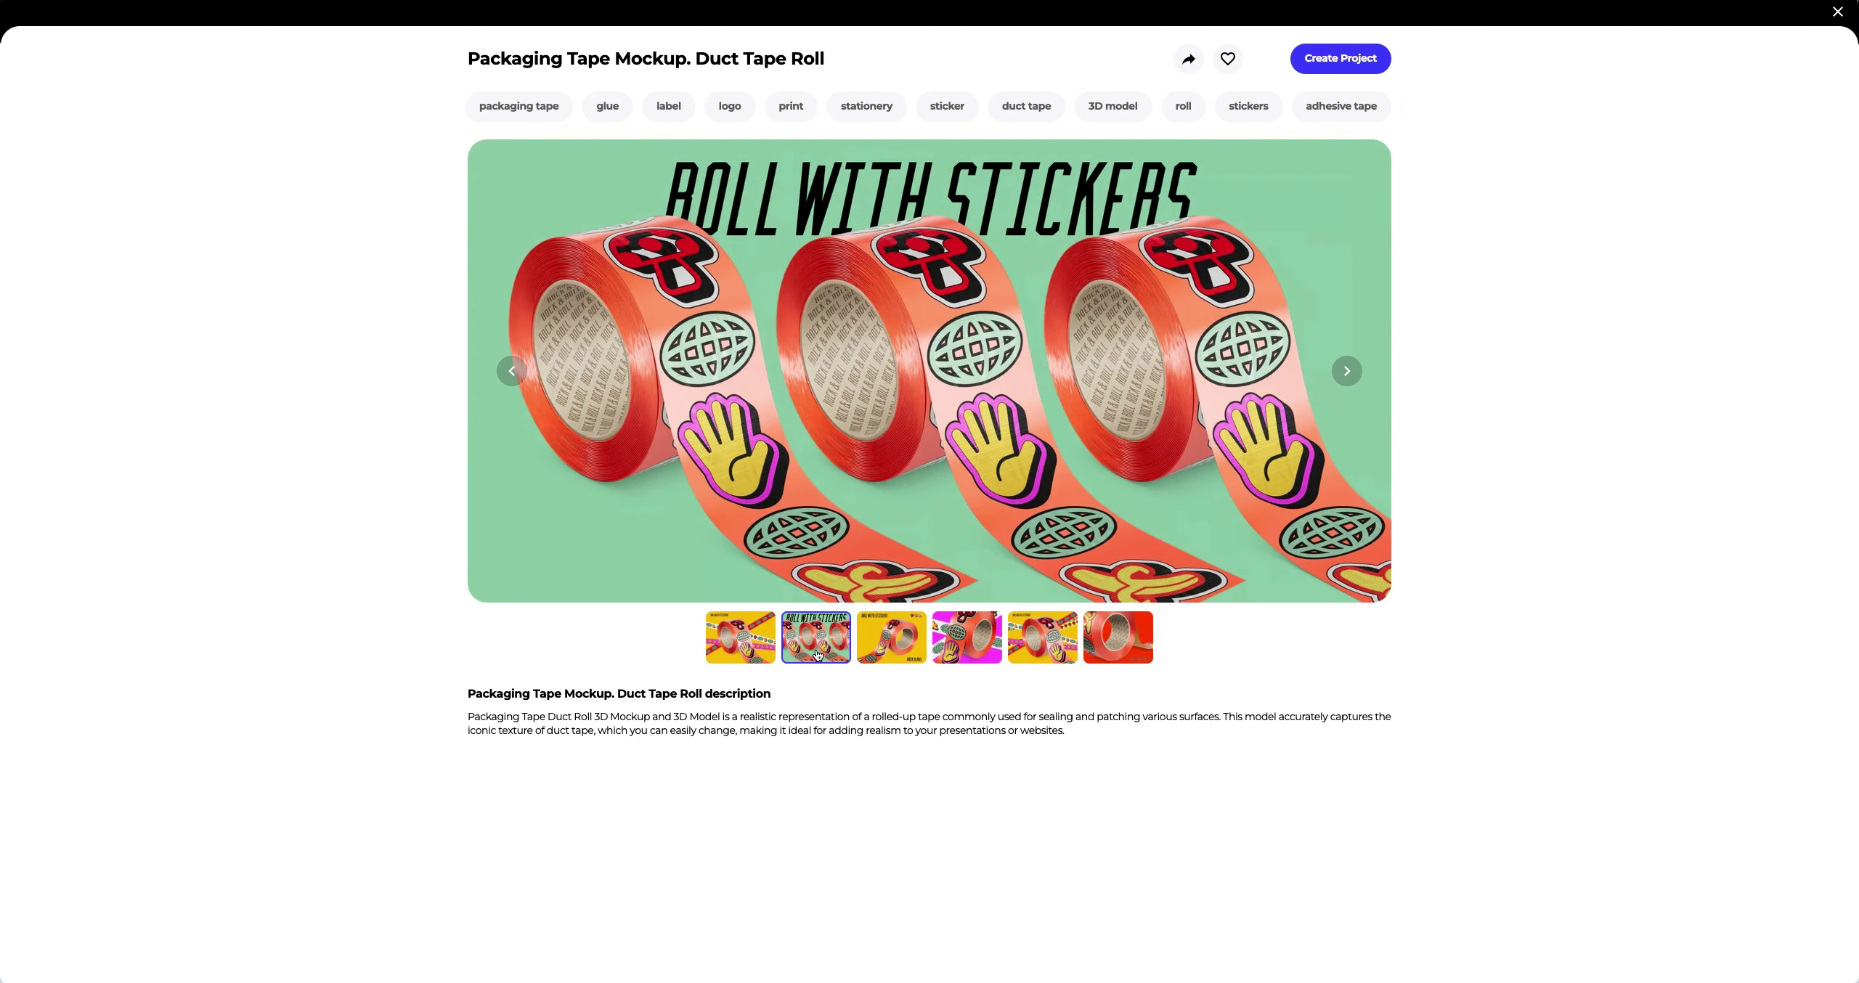
pyautogui.click(898, 650)
pyautogui.click(958, 648)
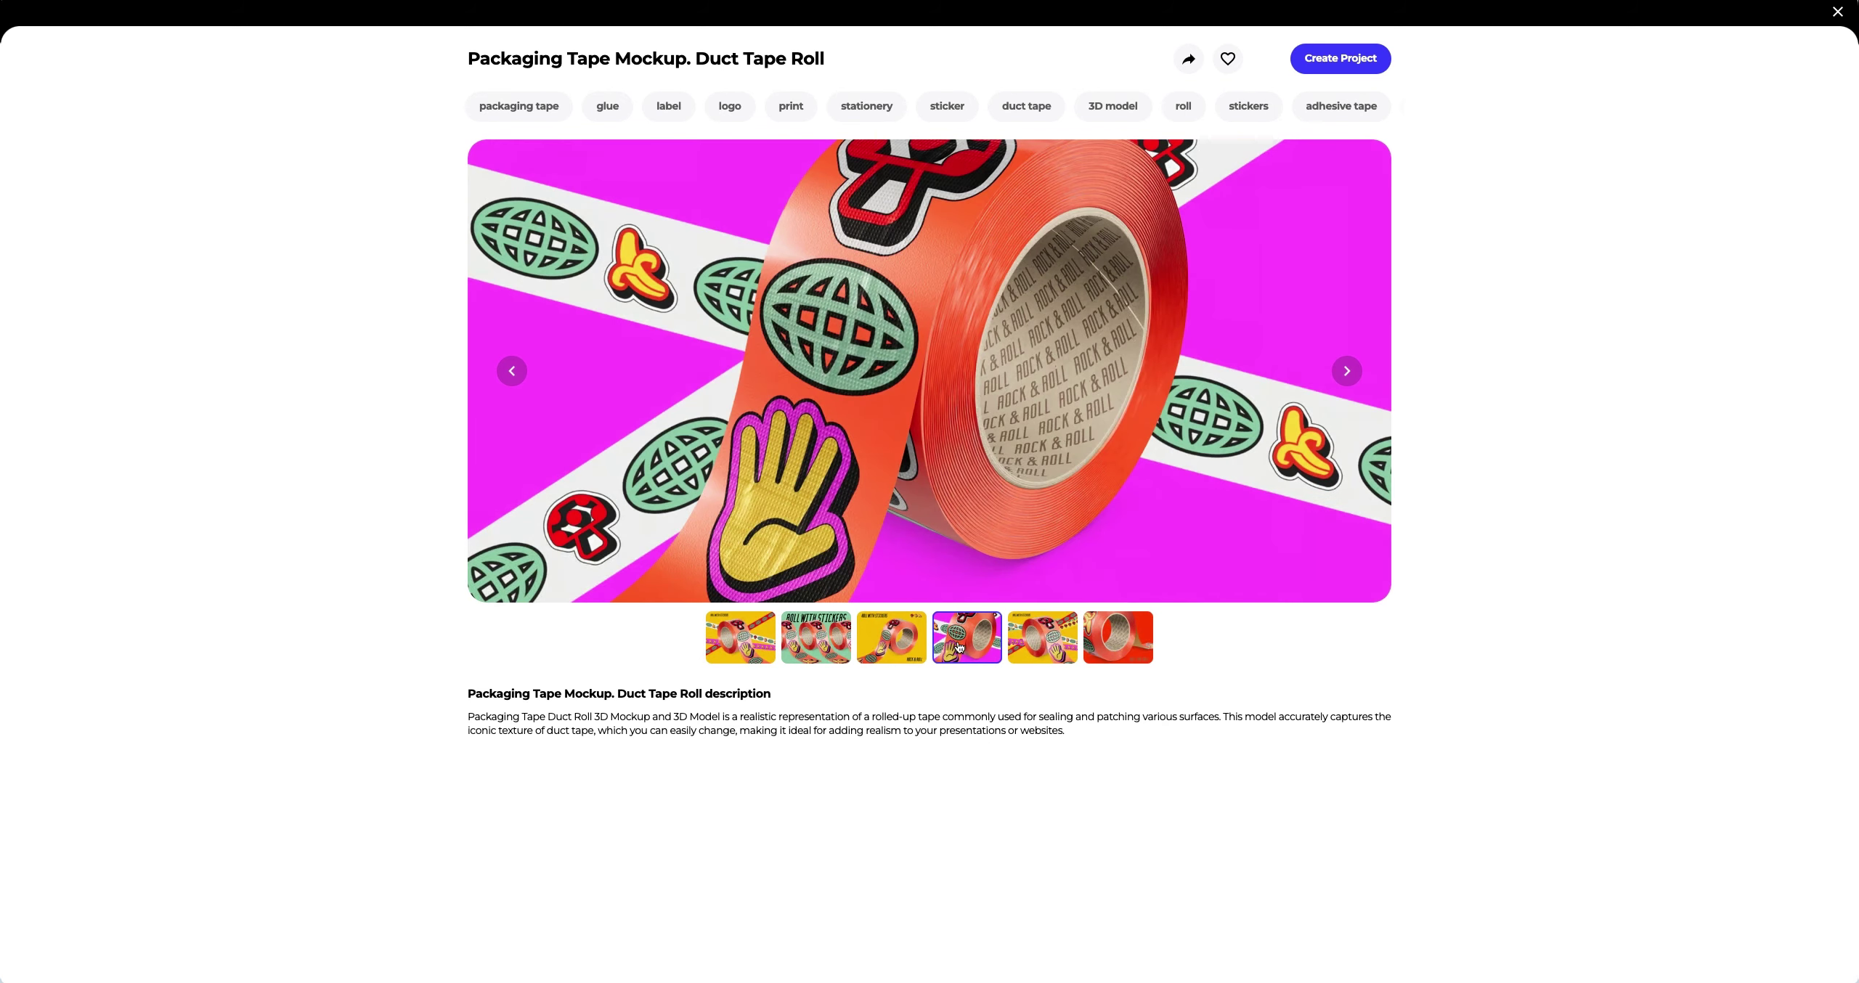
pyautogui.click(1048, 648)
pyautogui.click(1099, 648)
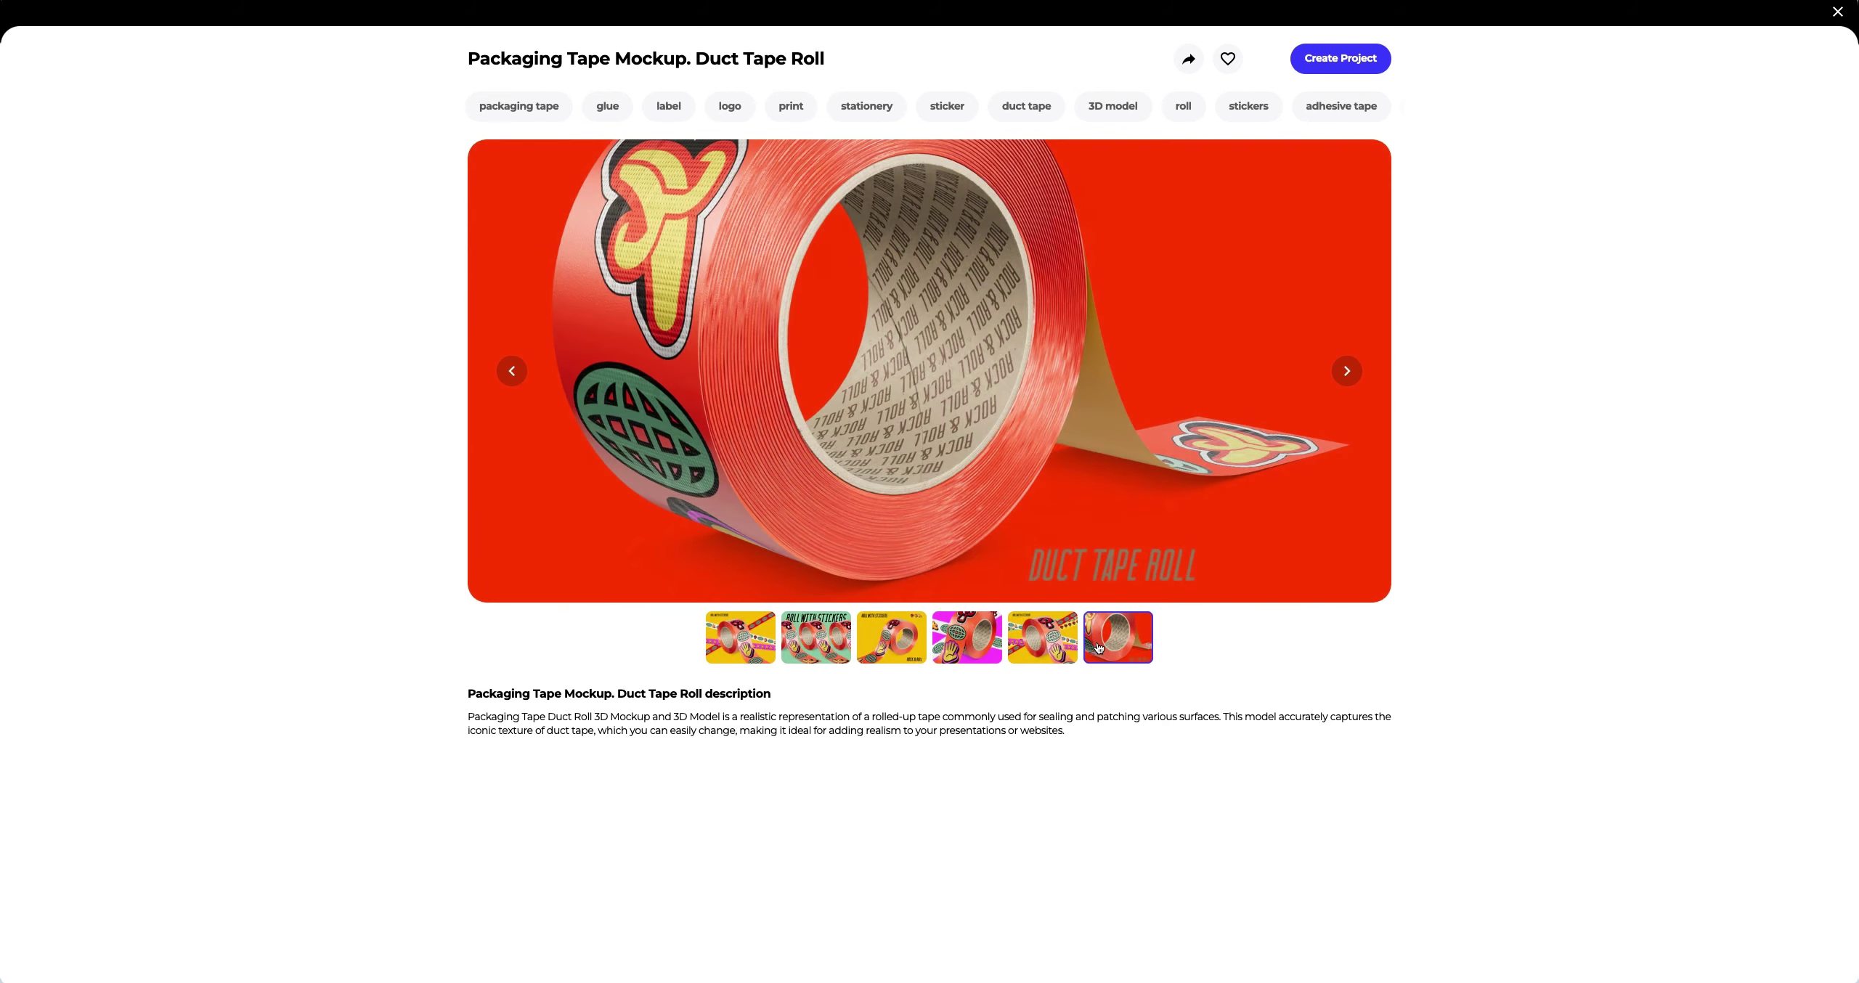
pyautogui.click(1339, 58)
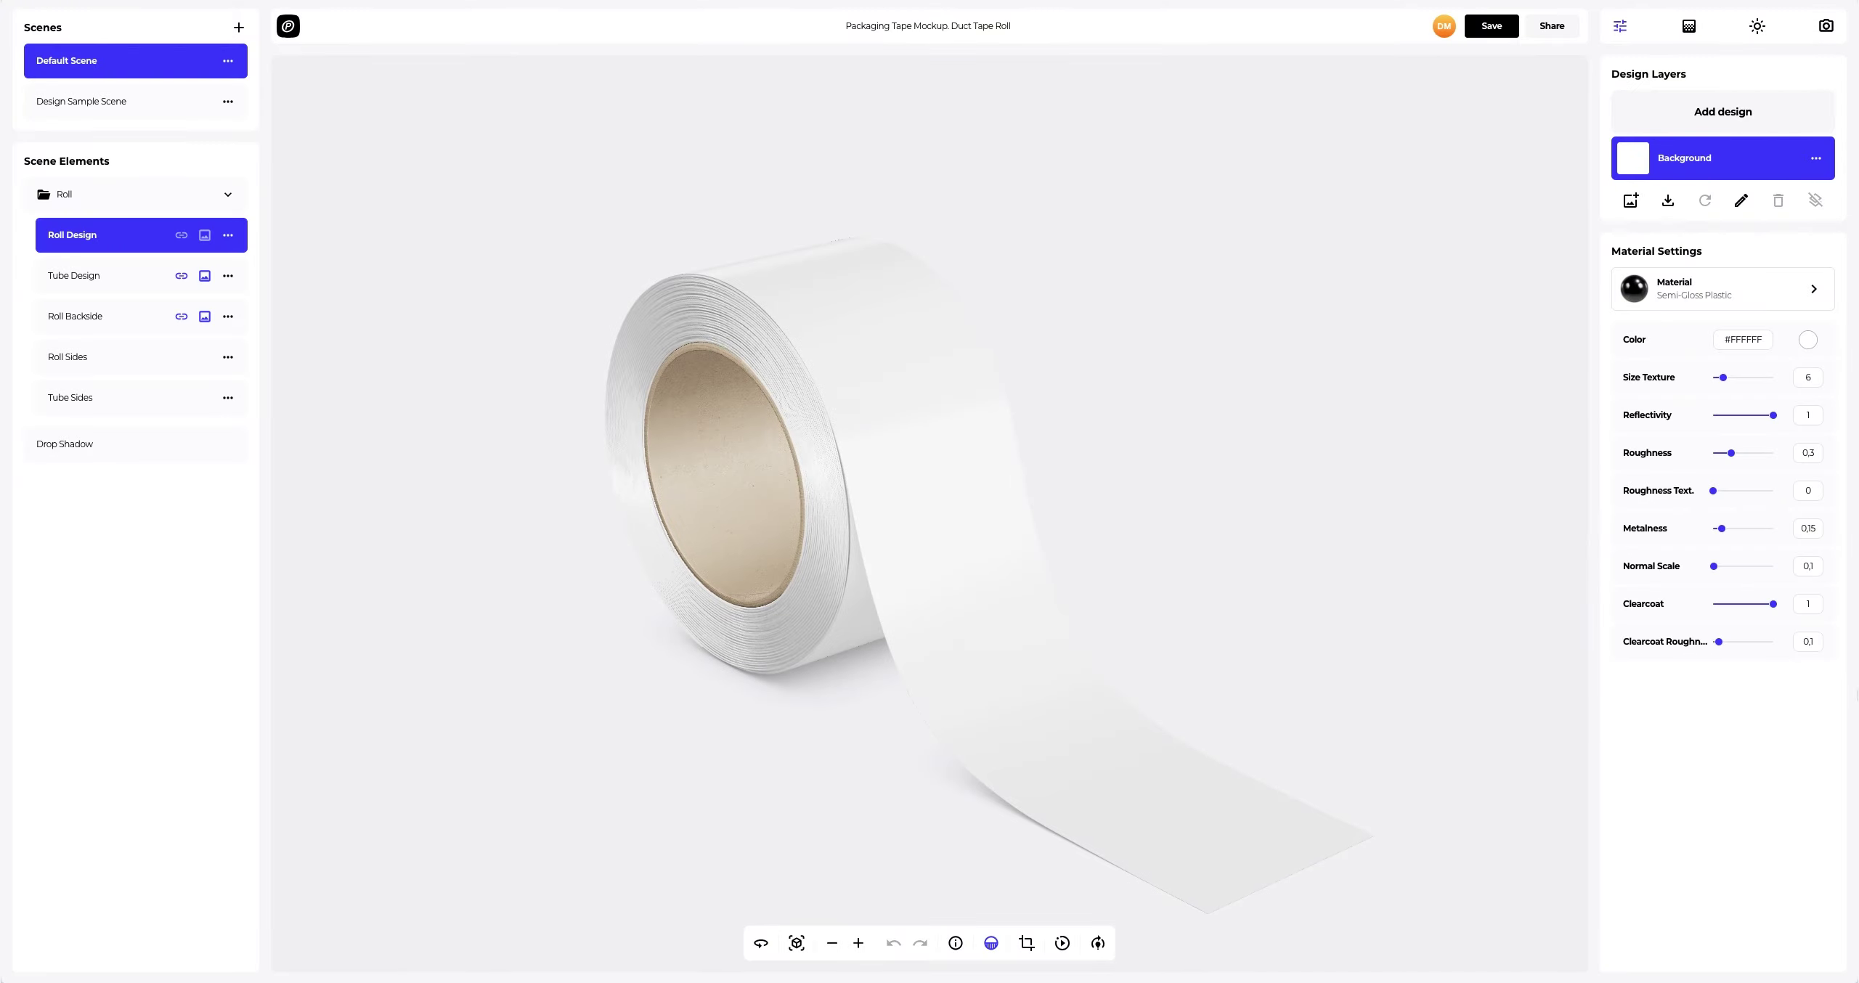
pyautogui.moveTo(1510, 716)
pyautogui.mouseDown()
pyautogui.moveTo(673, 615)
pyautogui.moveTo(254, 615)
pyautogui.mouseUp()
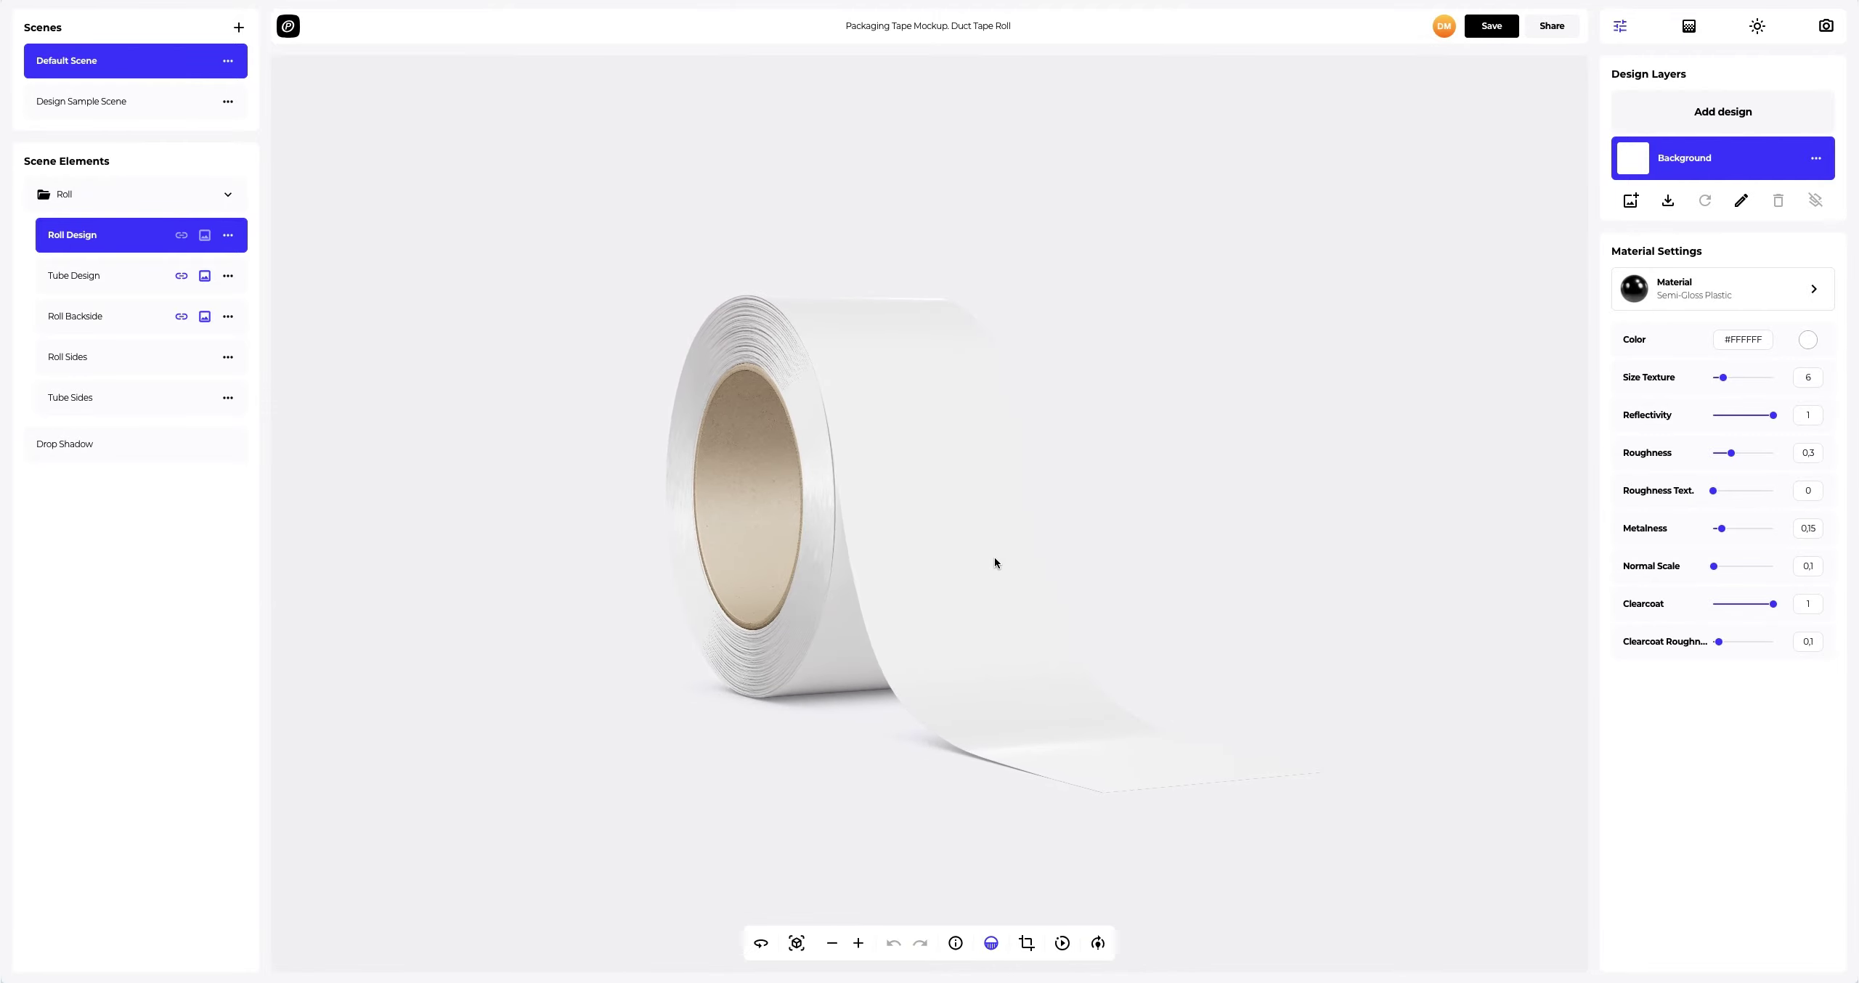
pyautogui.scroll(3, 994, 558)
pyautogui.moveTo(967, 518); pyautogui.dragTo(830, 524)
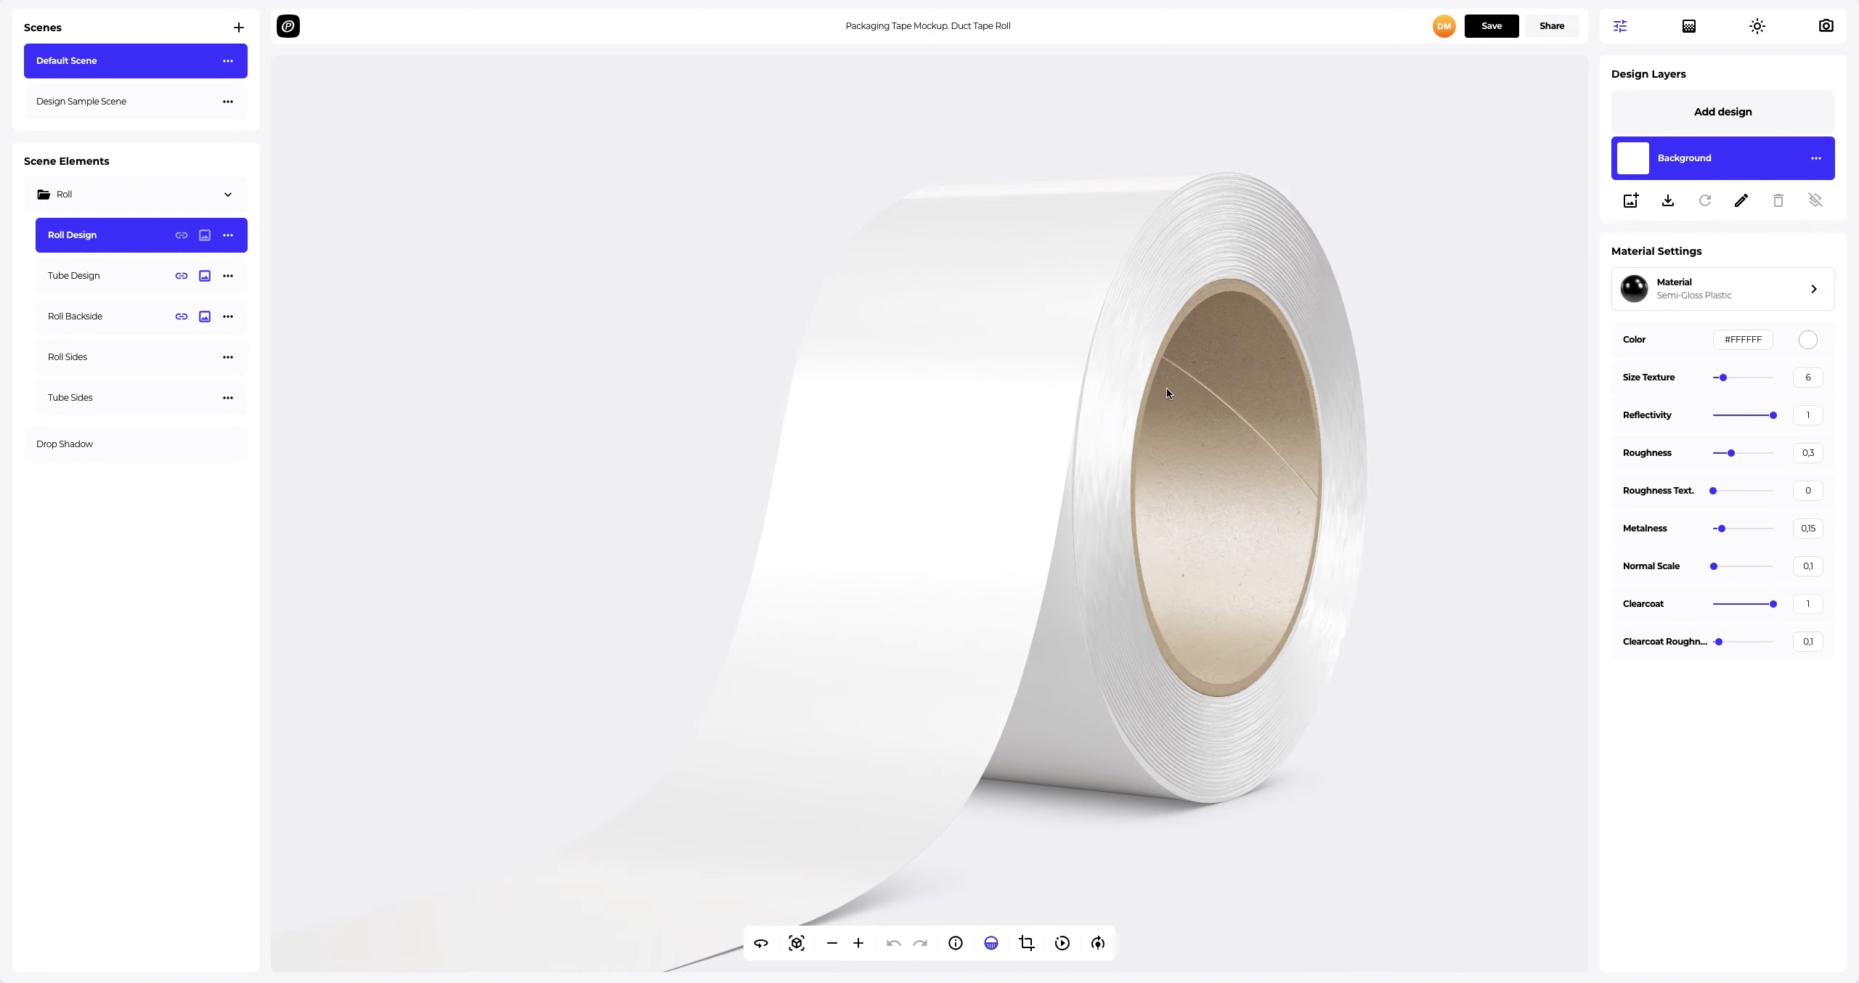
# Colour the Roll Design tape strip bright red-orange #FF3D01
pyautogui.click(1807, 339)
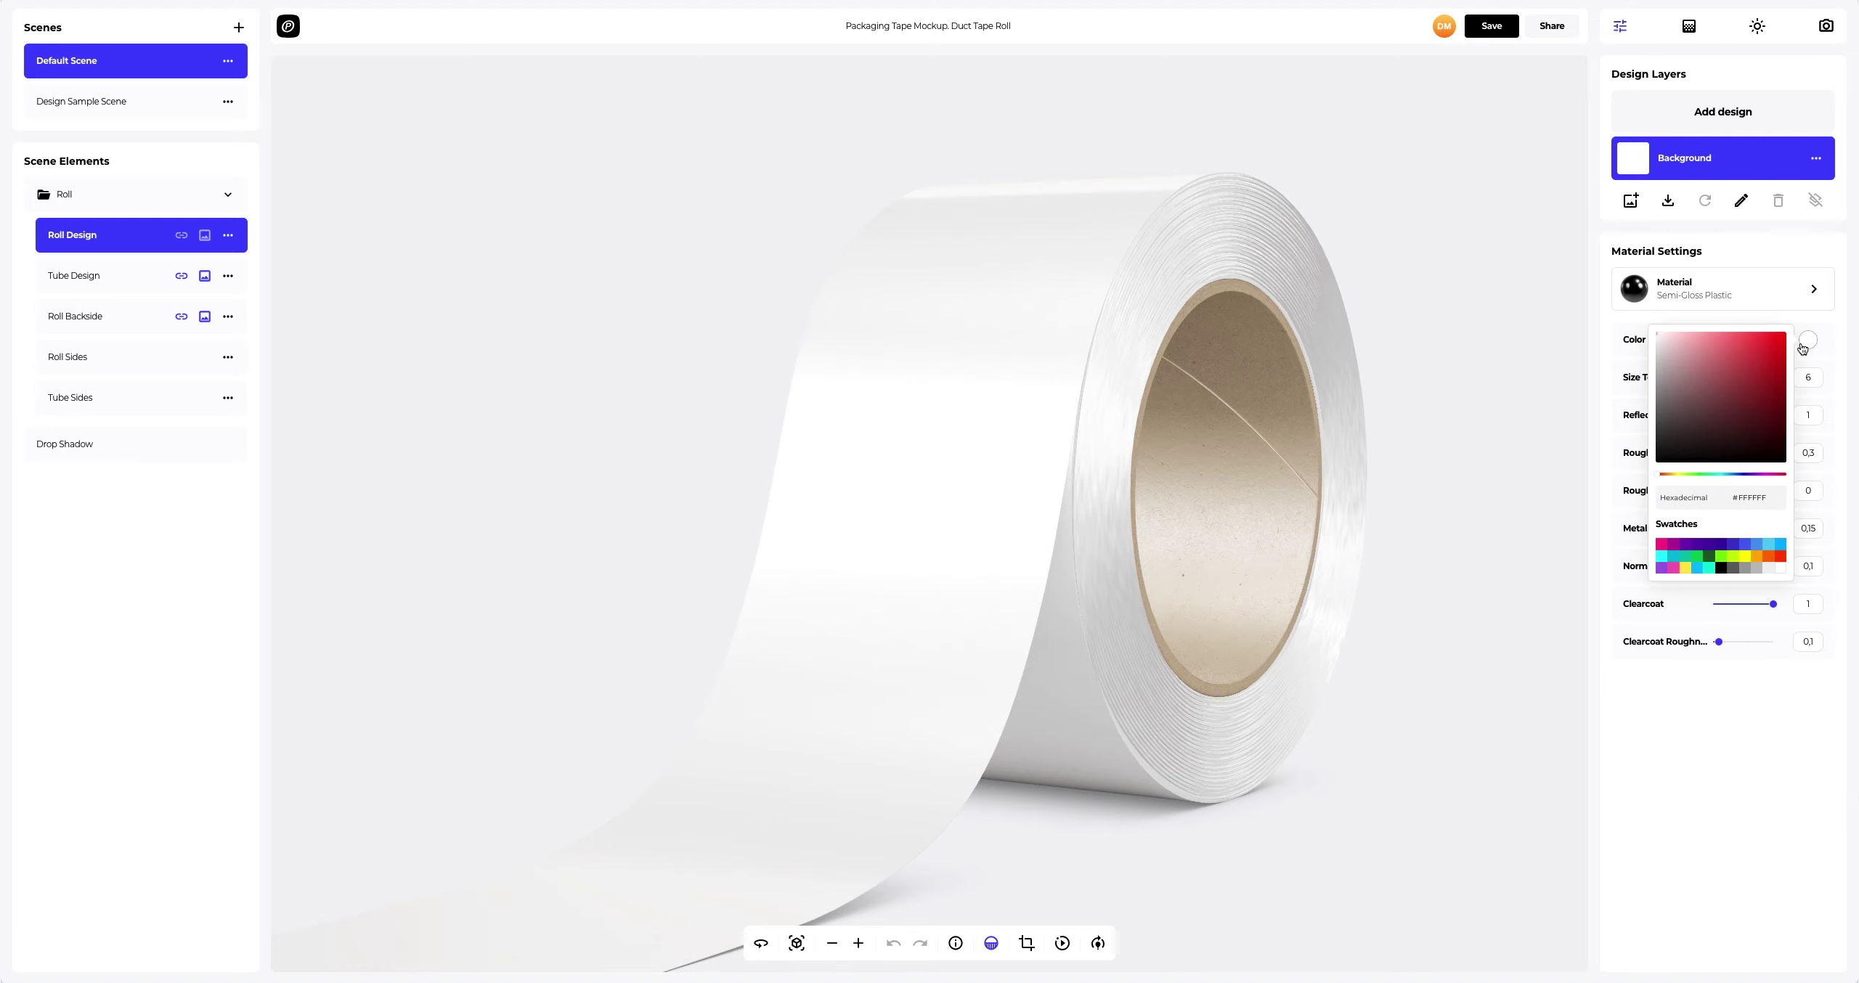
pyautogui.moveTo(1772, 360)
pyautogui.mouseDown()
pyautogui.moveTo(1696, 365)
pyautogui.moveTo(1753, 418)
pyautogui.mouseUp()
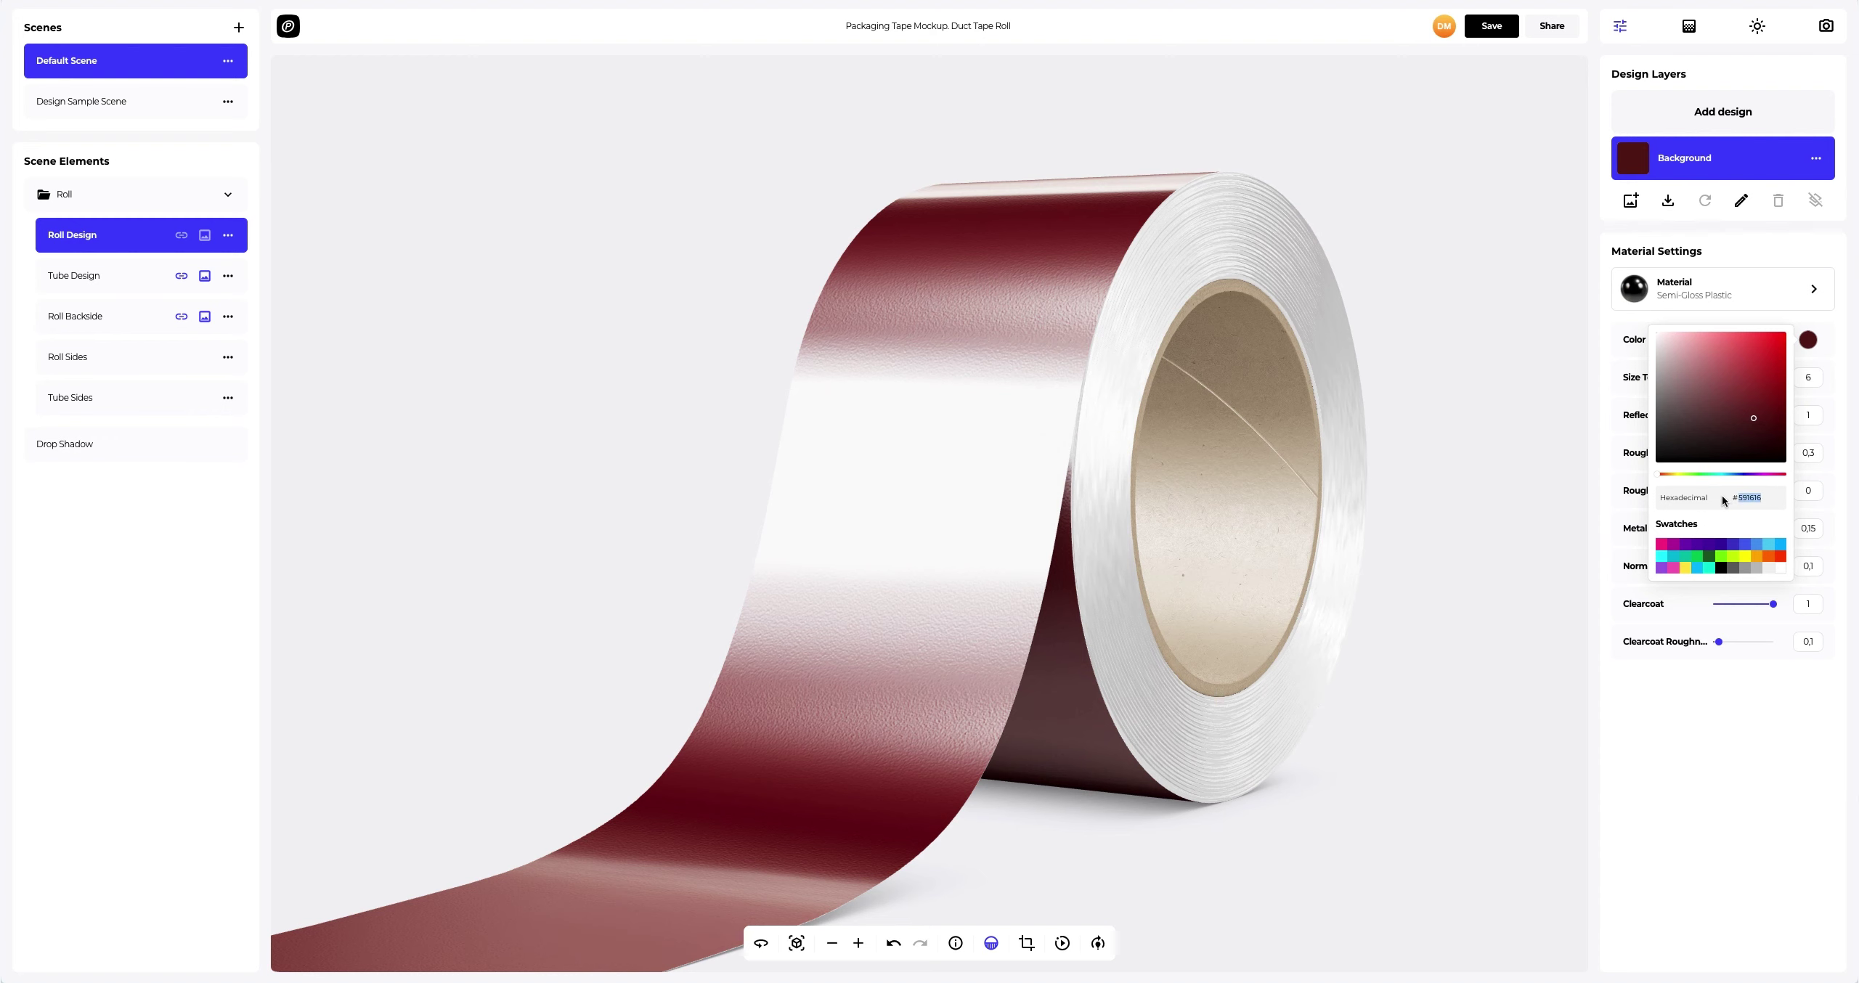
pyautogui.write('FF3D01')
pyautogui.click(1606, 523)
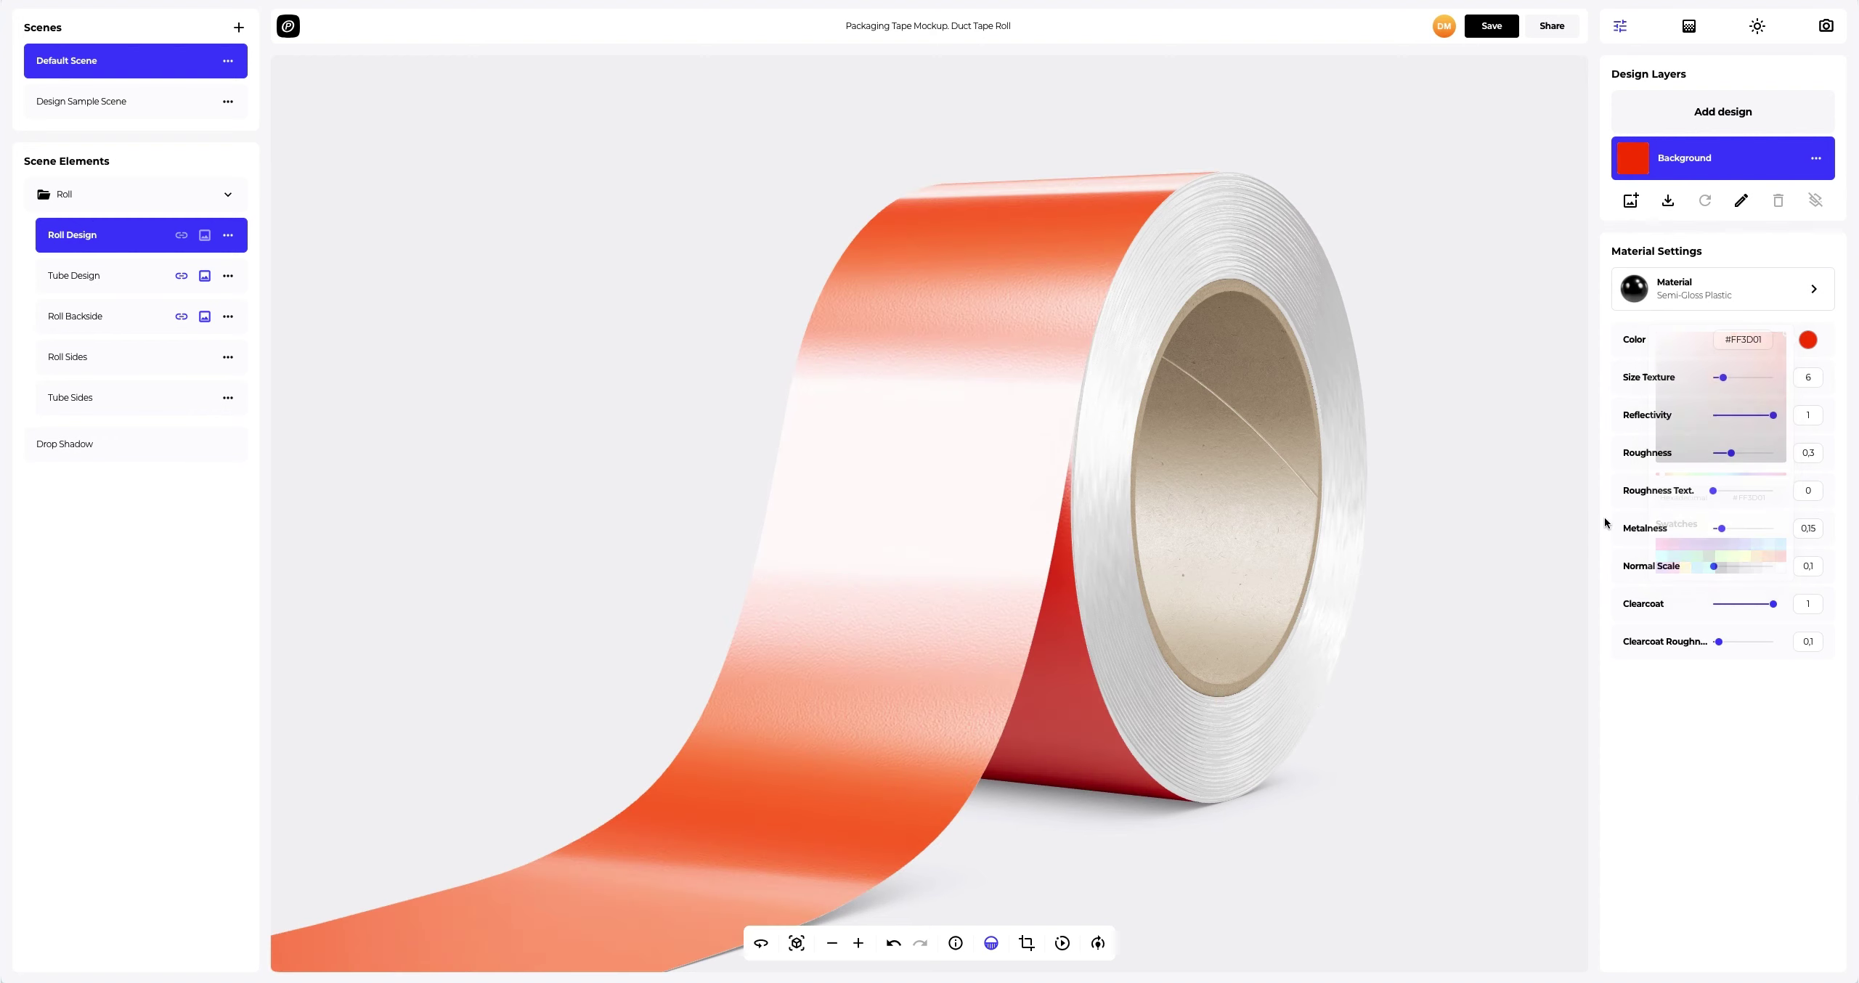
pyautogui.moveTo(1069, 462); pyautogui.dragTo(1342, 462)
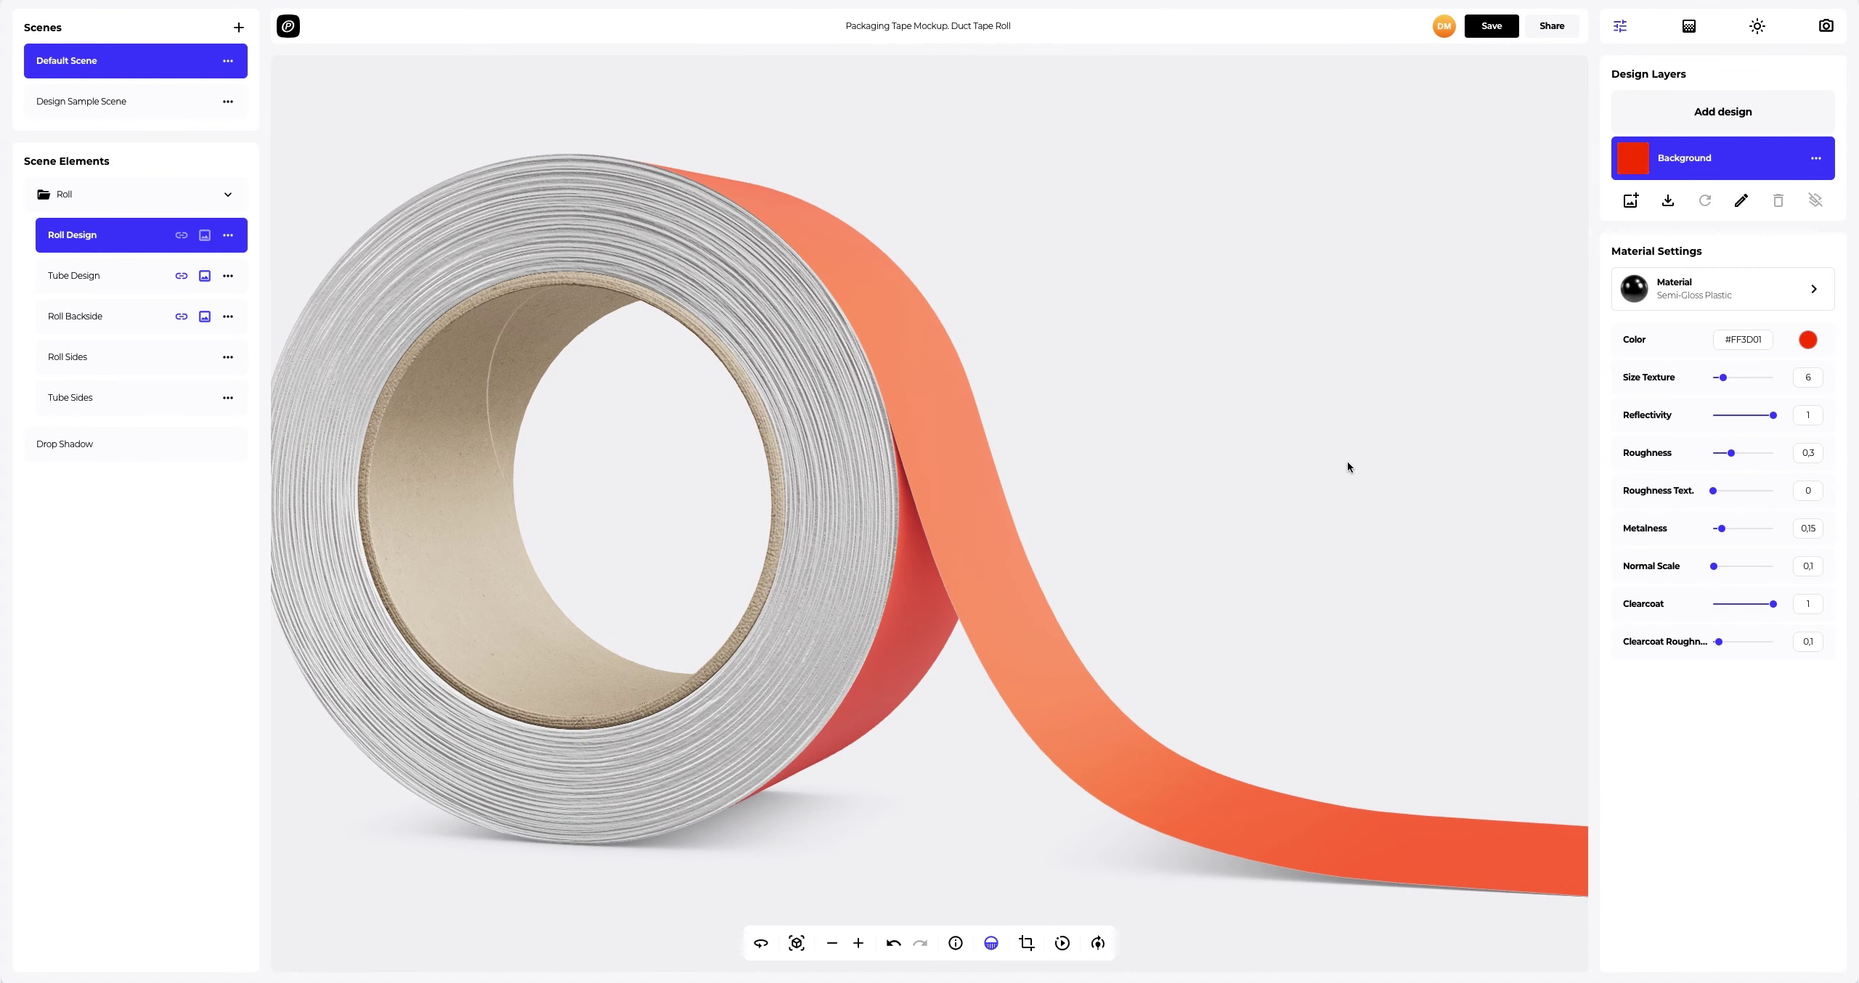
pyautogui.moveTo(955, 462); pyautogui.dragTo(1018, 461)
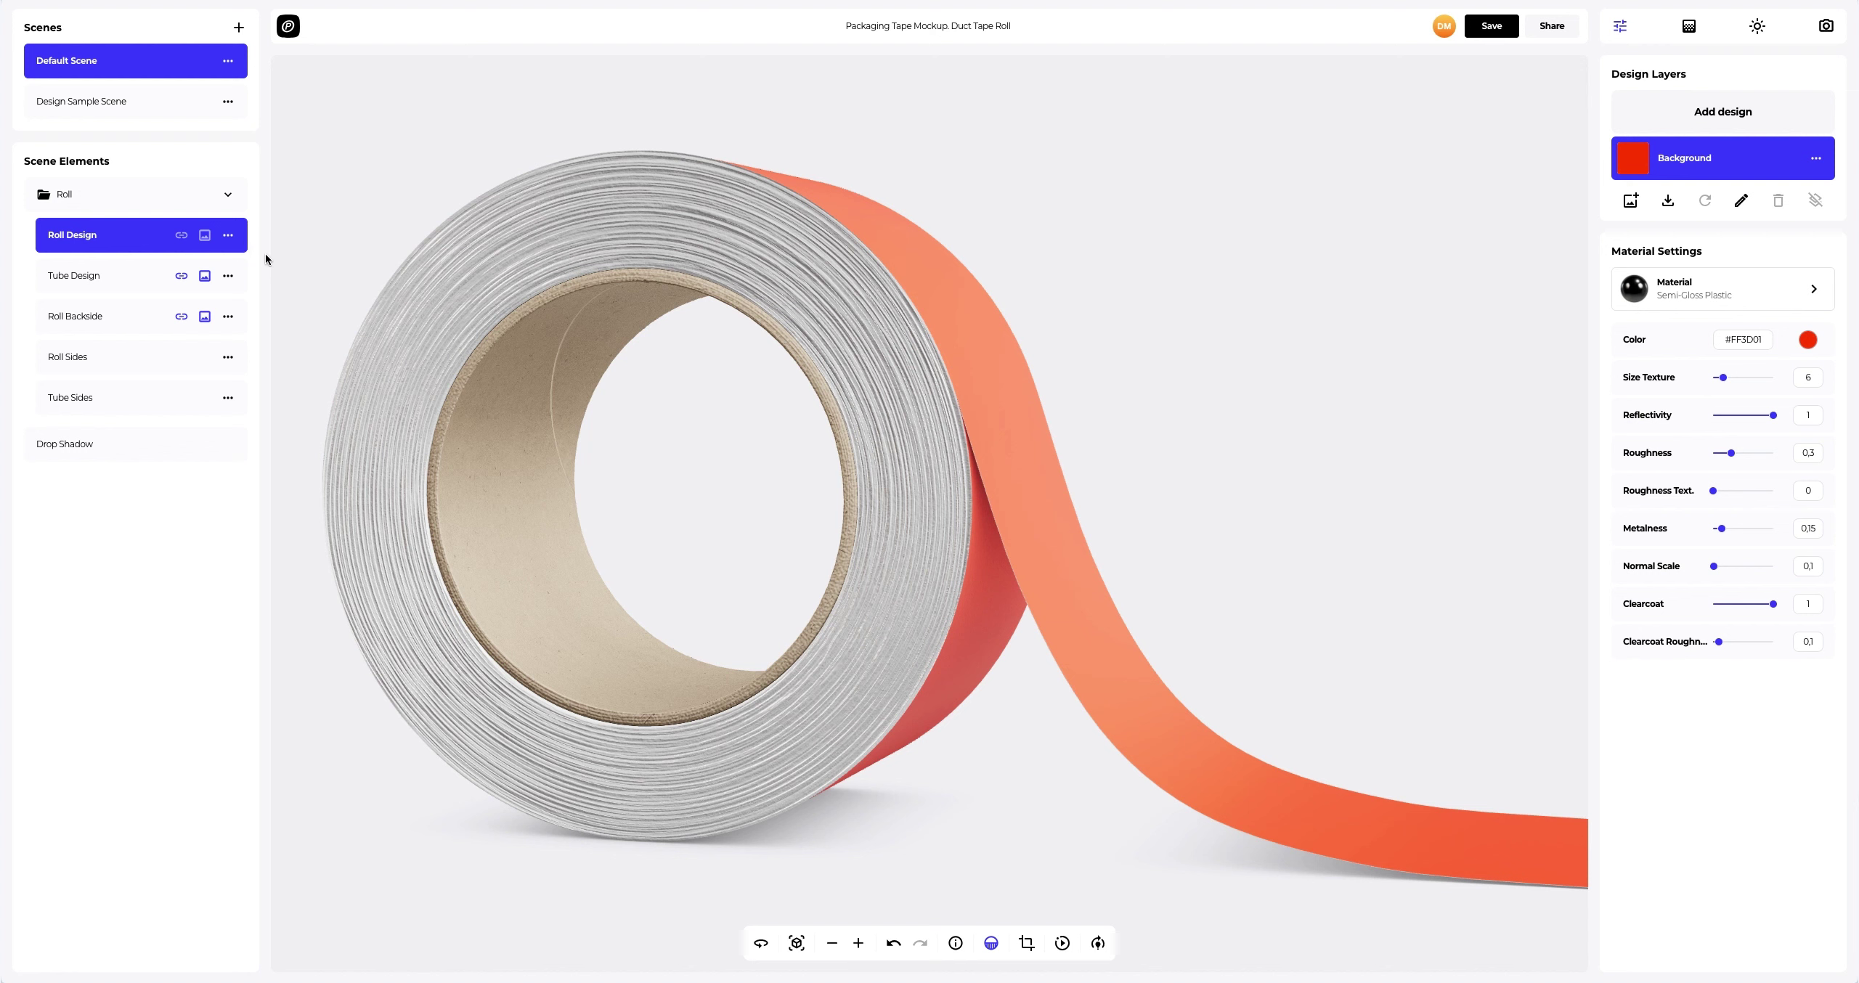
# Paste the copied #FF3D01 material onto the Roll Sides
pyautogui.click(227, 356)
pyautogui.click(272, 393)
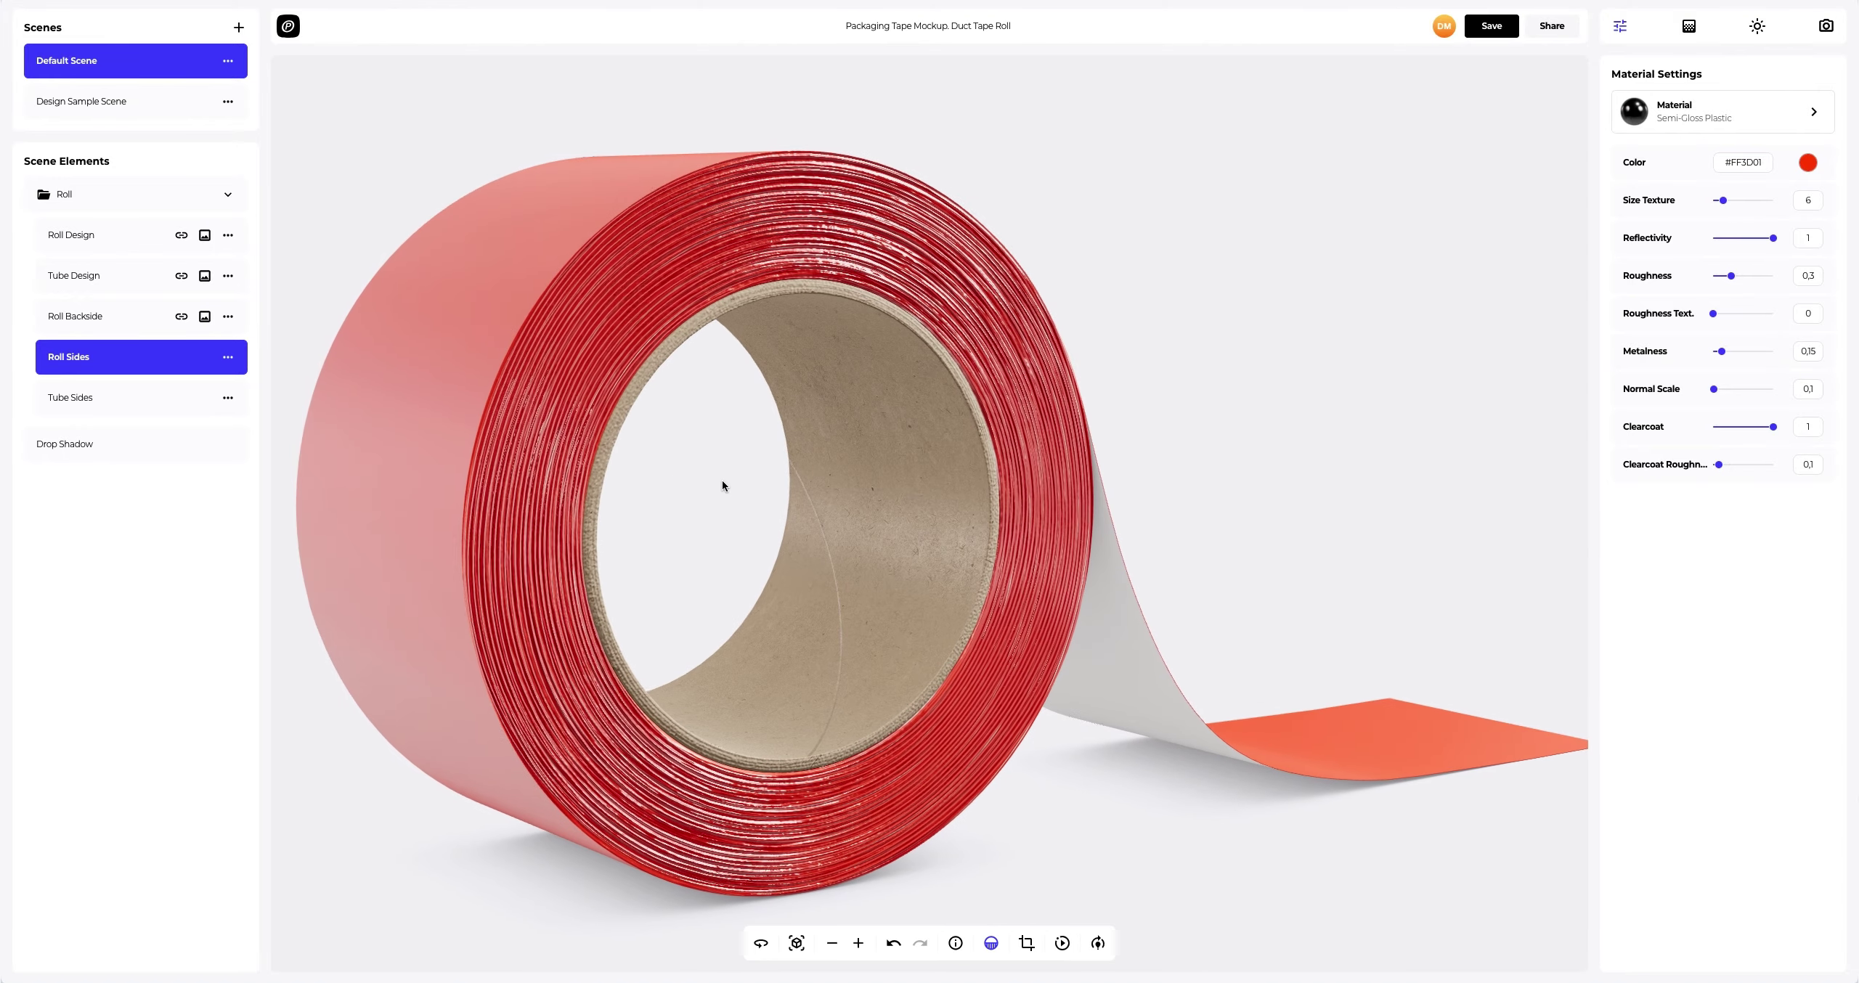
pyautogui.moveTo(703, 485); pyautogui.dragTo(849, 523)
pyautogui.scroll(3, 918, 549)
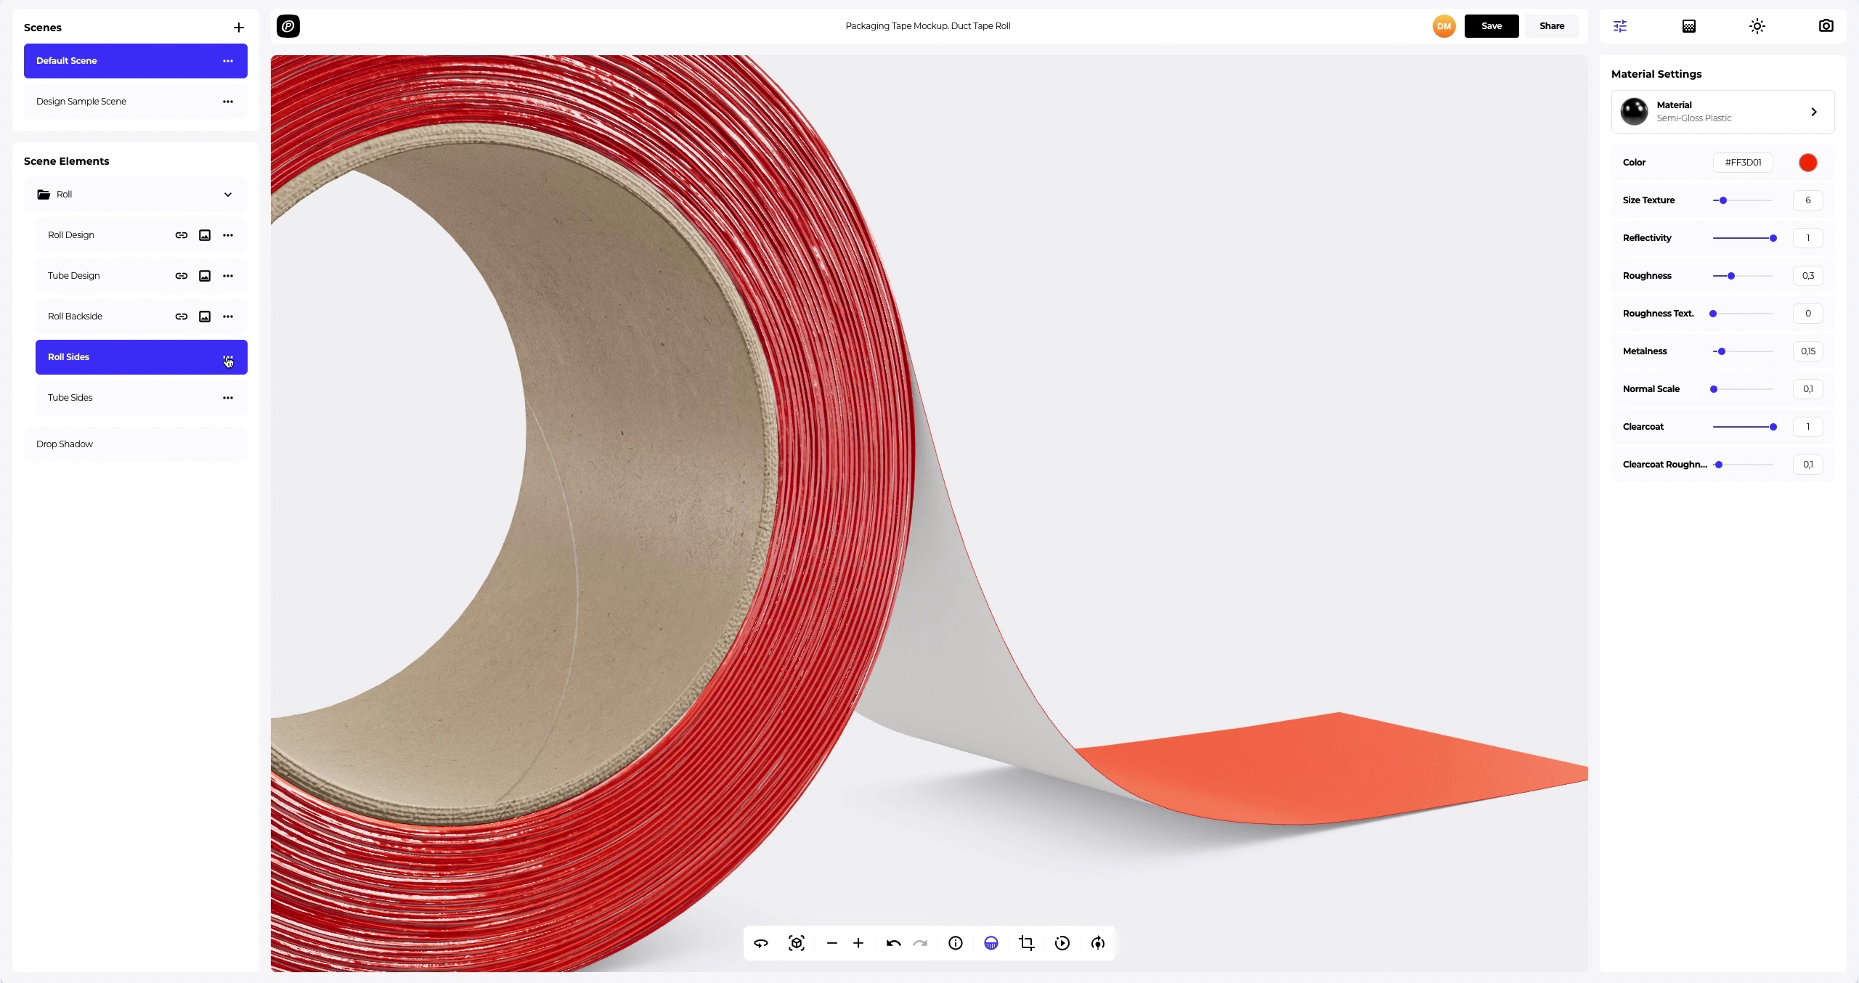
# Paste the red material onto the roll backside and set its colour to orange
pyautogui.click(228, 317)
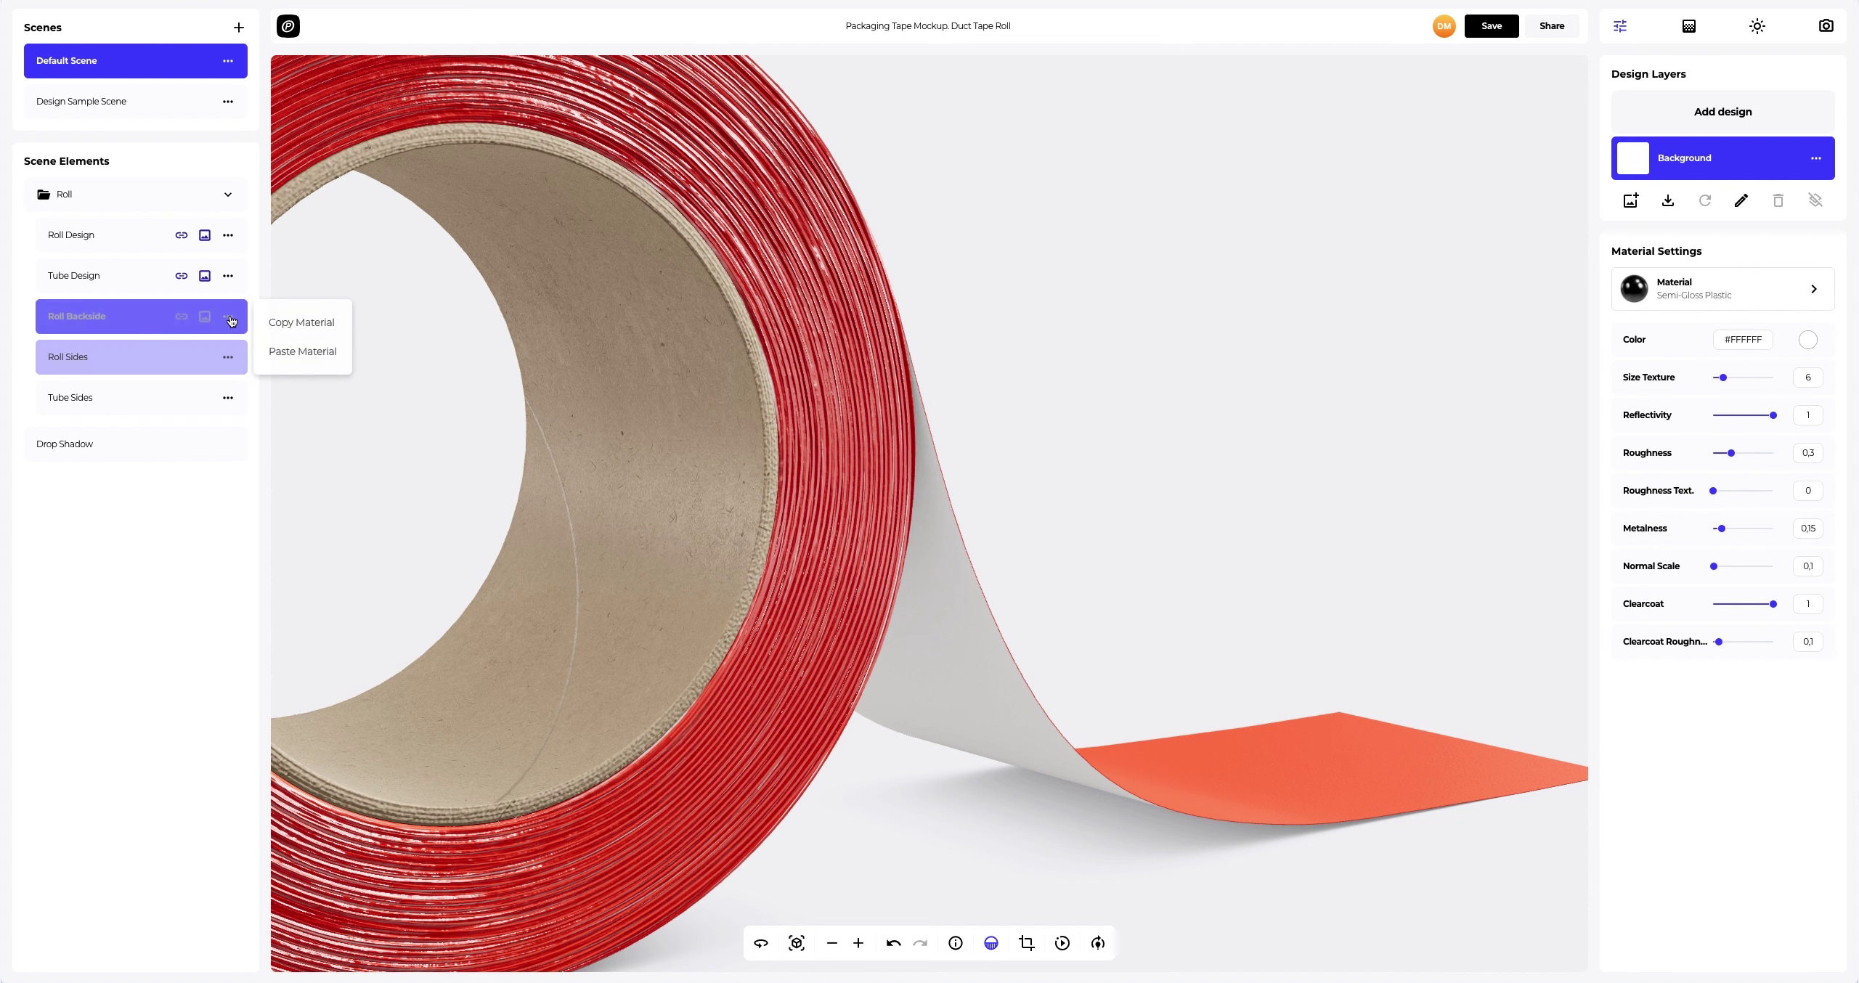
pyautogui.click(302, 352)
pyautogui.click(1808, 341)
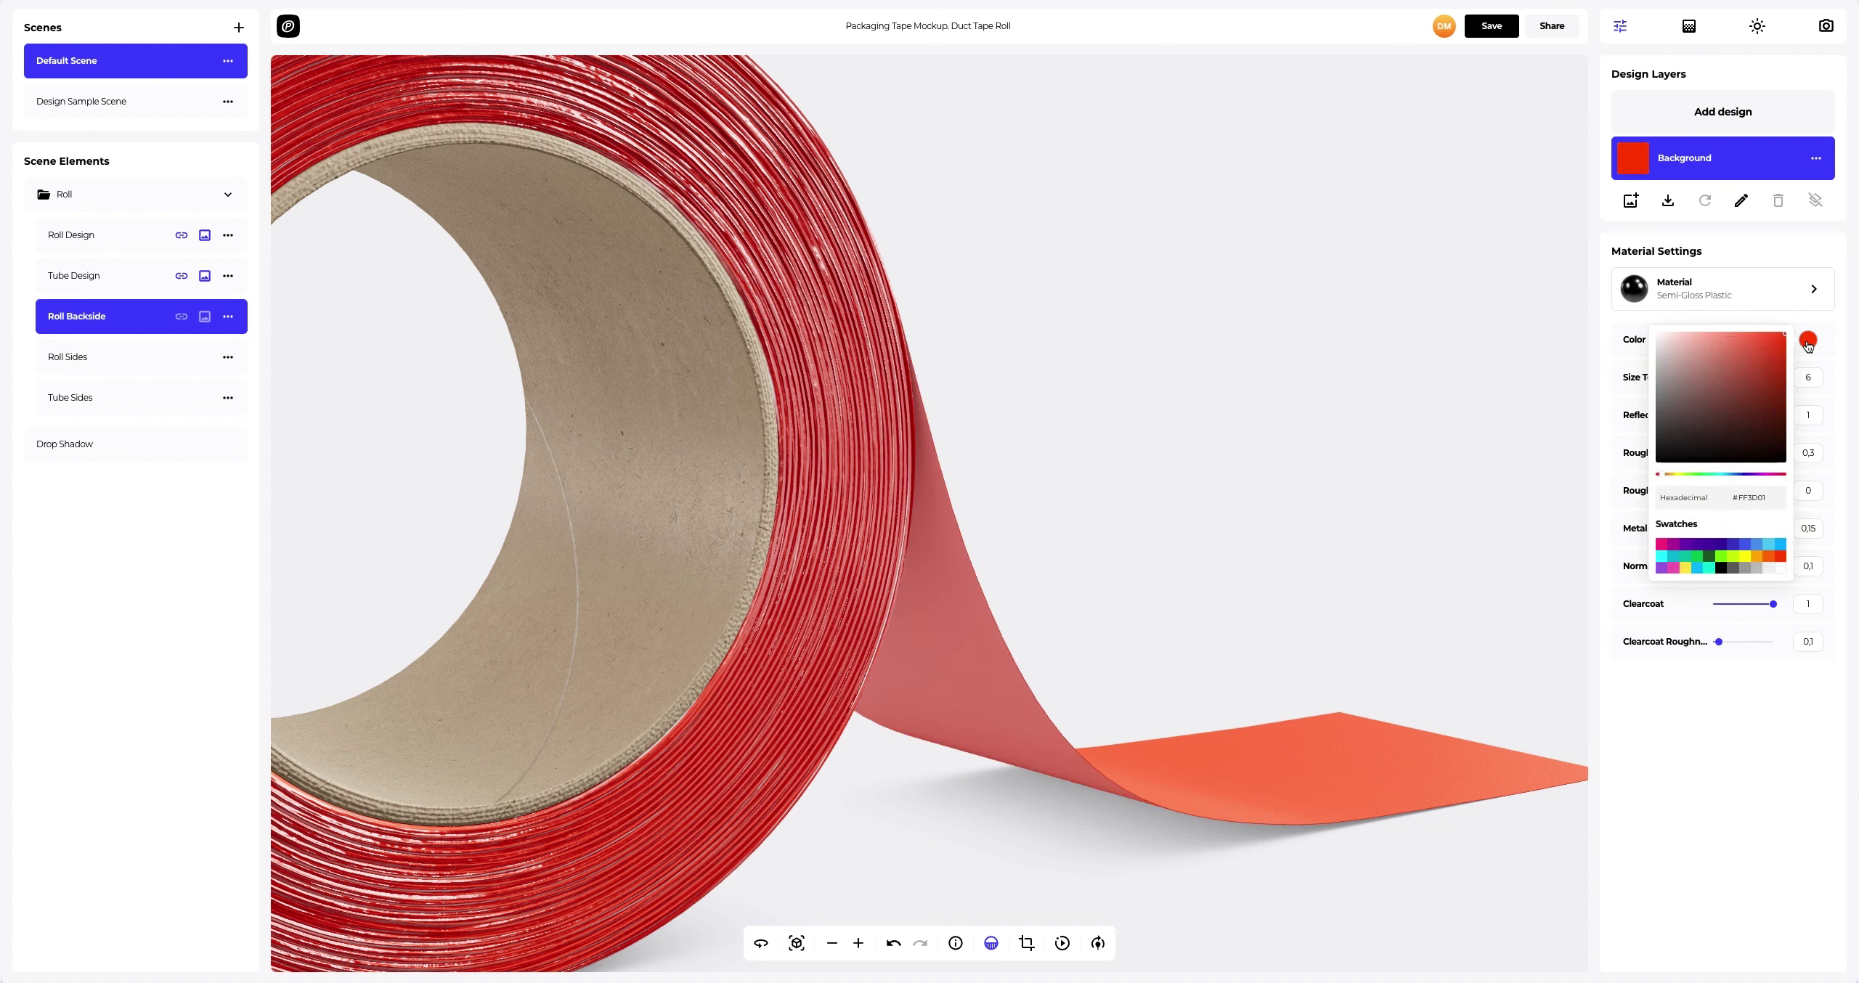
pyautogui.write('#FFAB01')
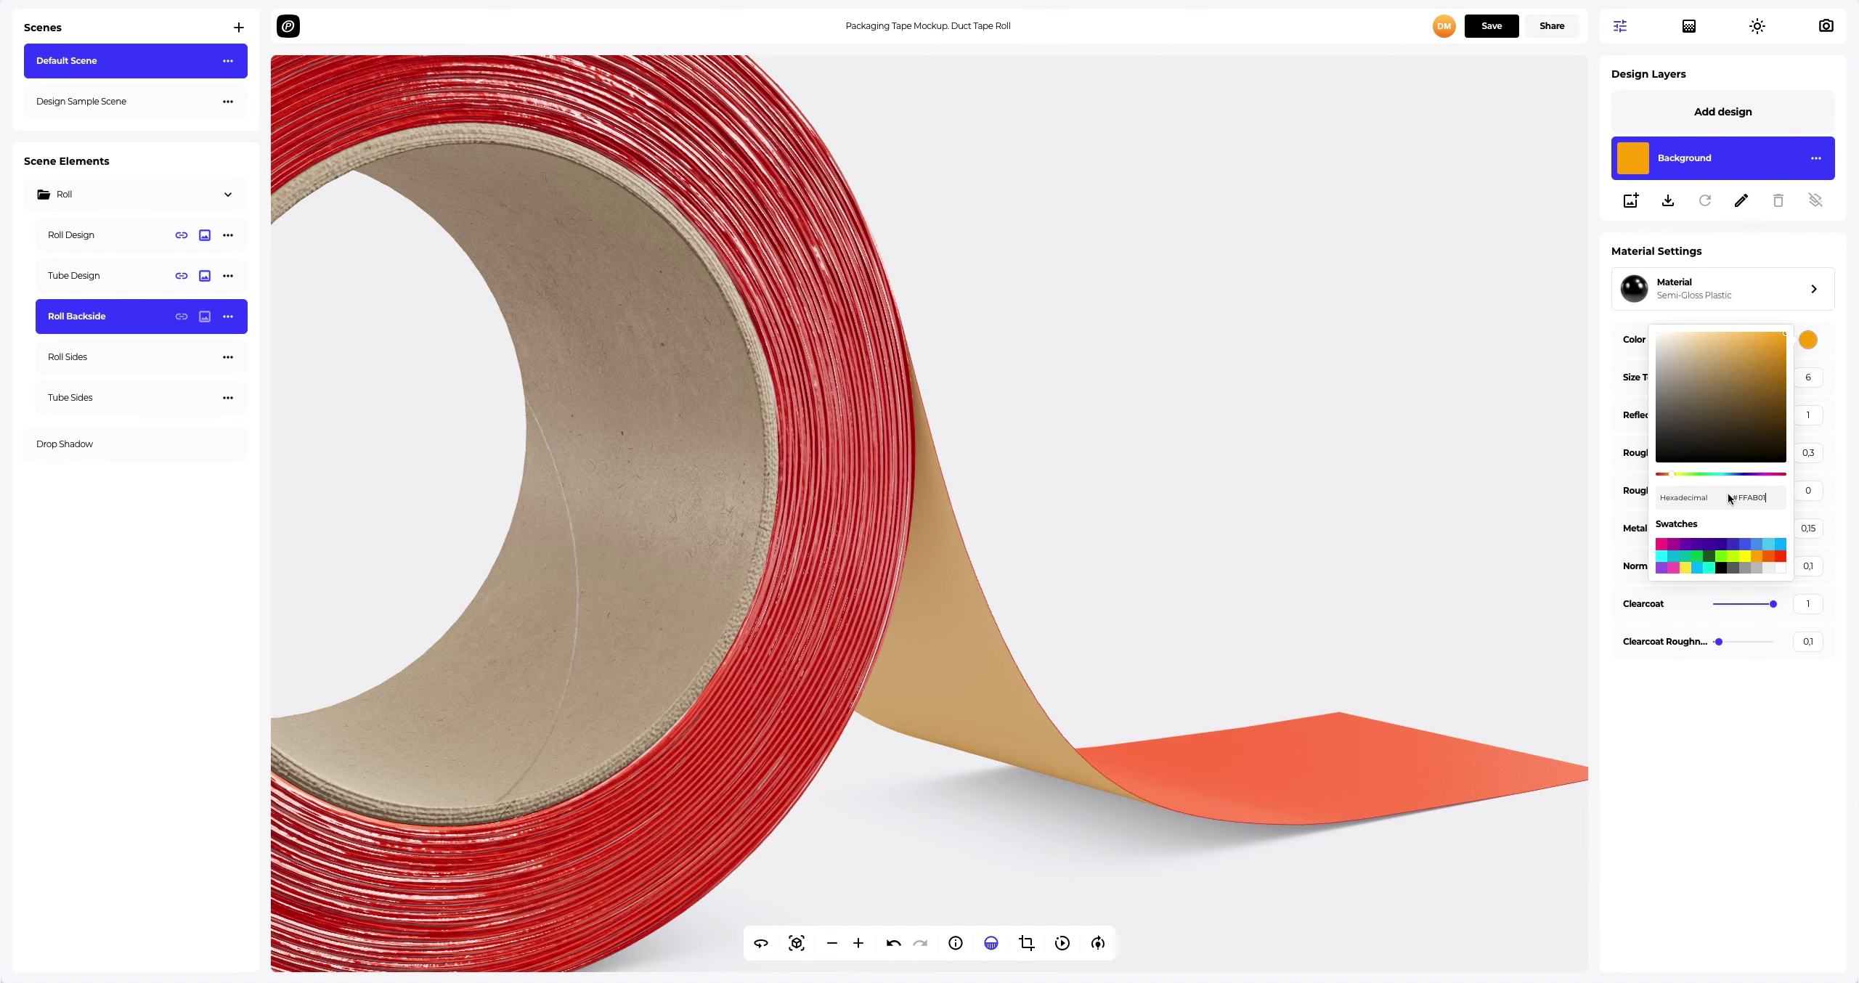
pyautogui.click(1612, 541)
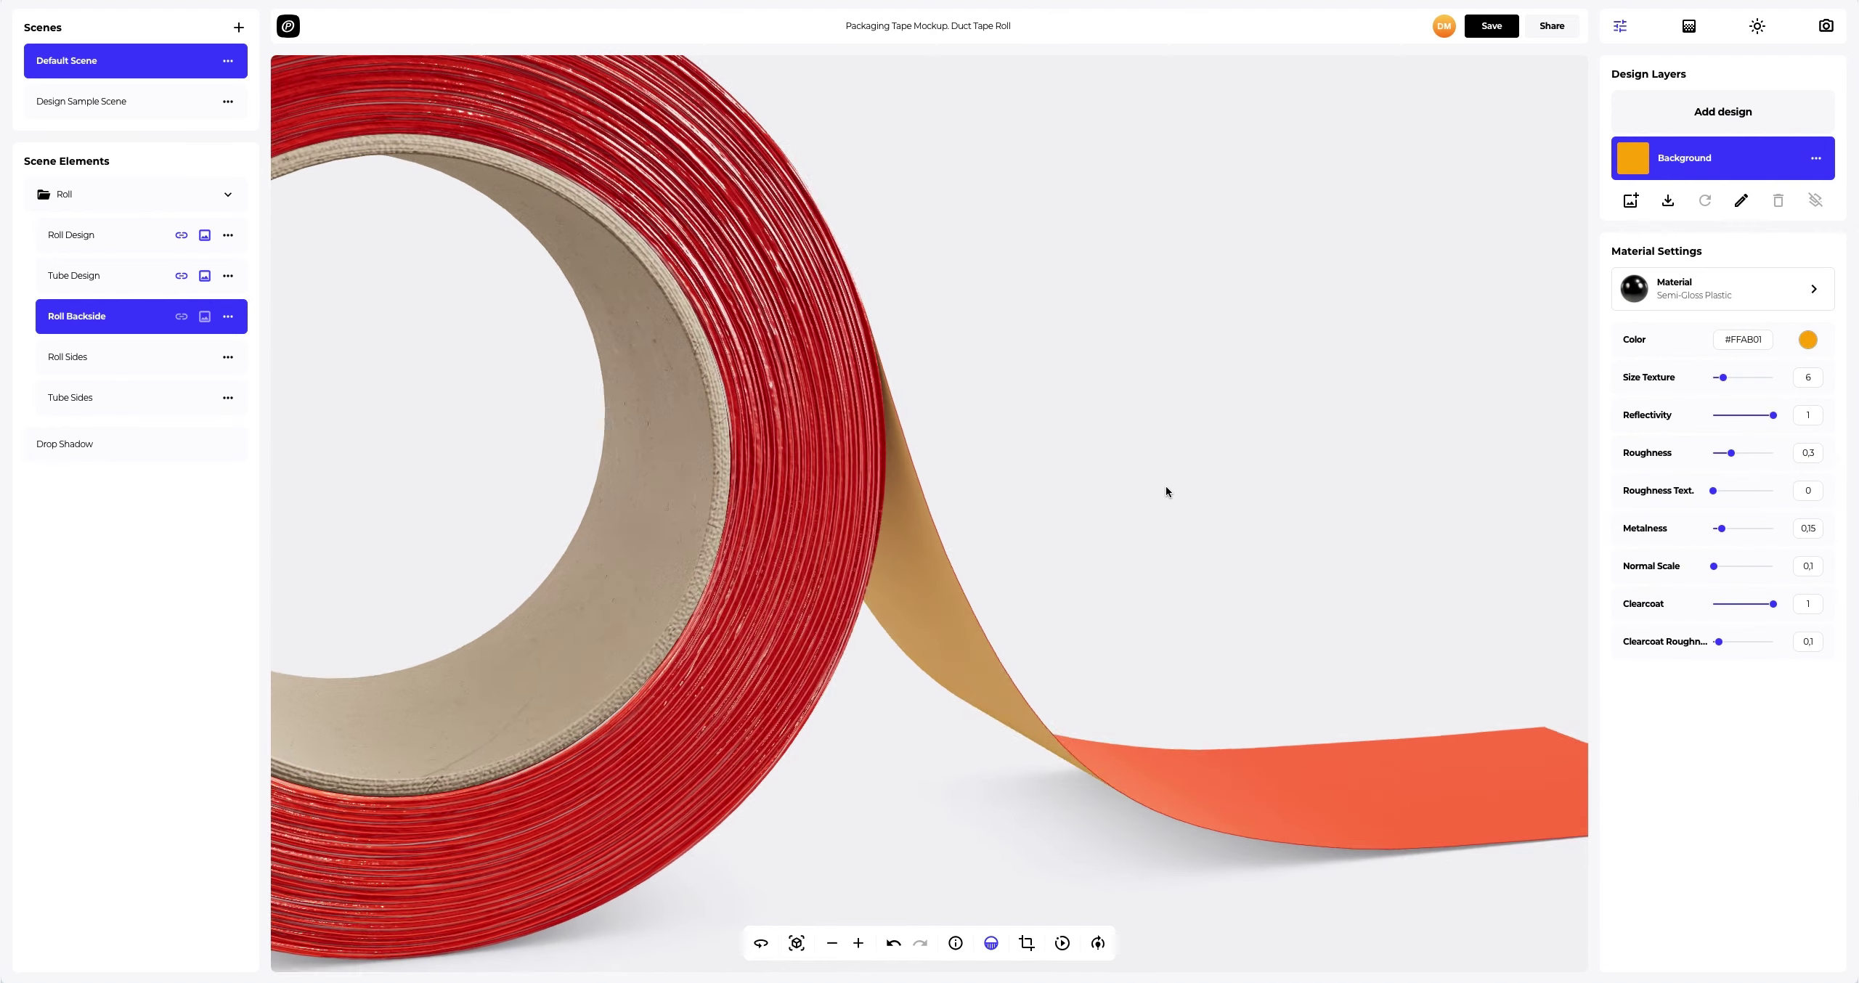
pyautogui.moveTo(1240, 482); pyautogui.dragTo(999, 468)
pyautogui.moveTo(1228, 467); pyautogui.dragTo(898, 449)
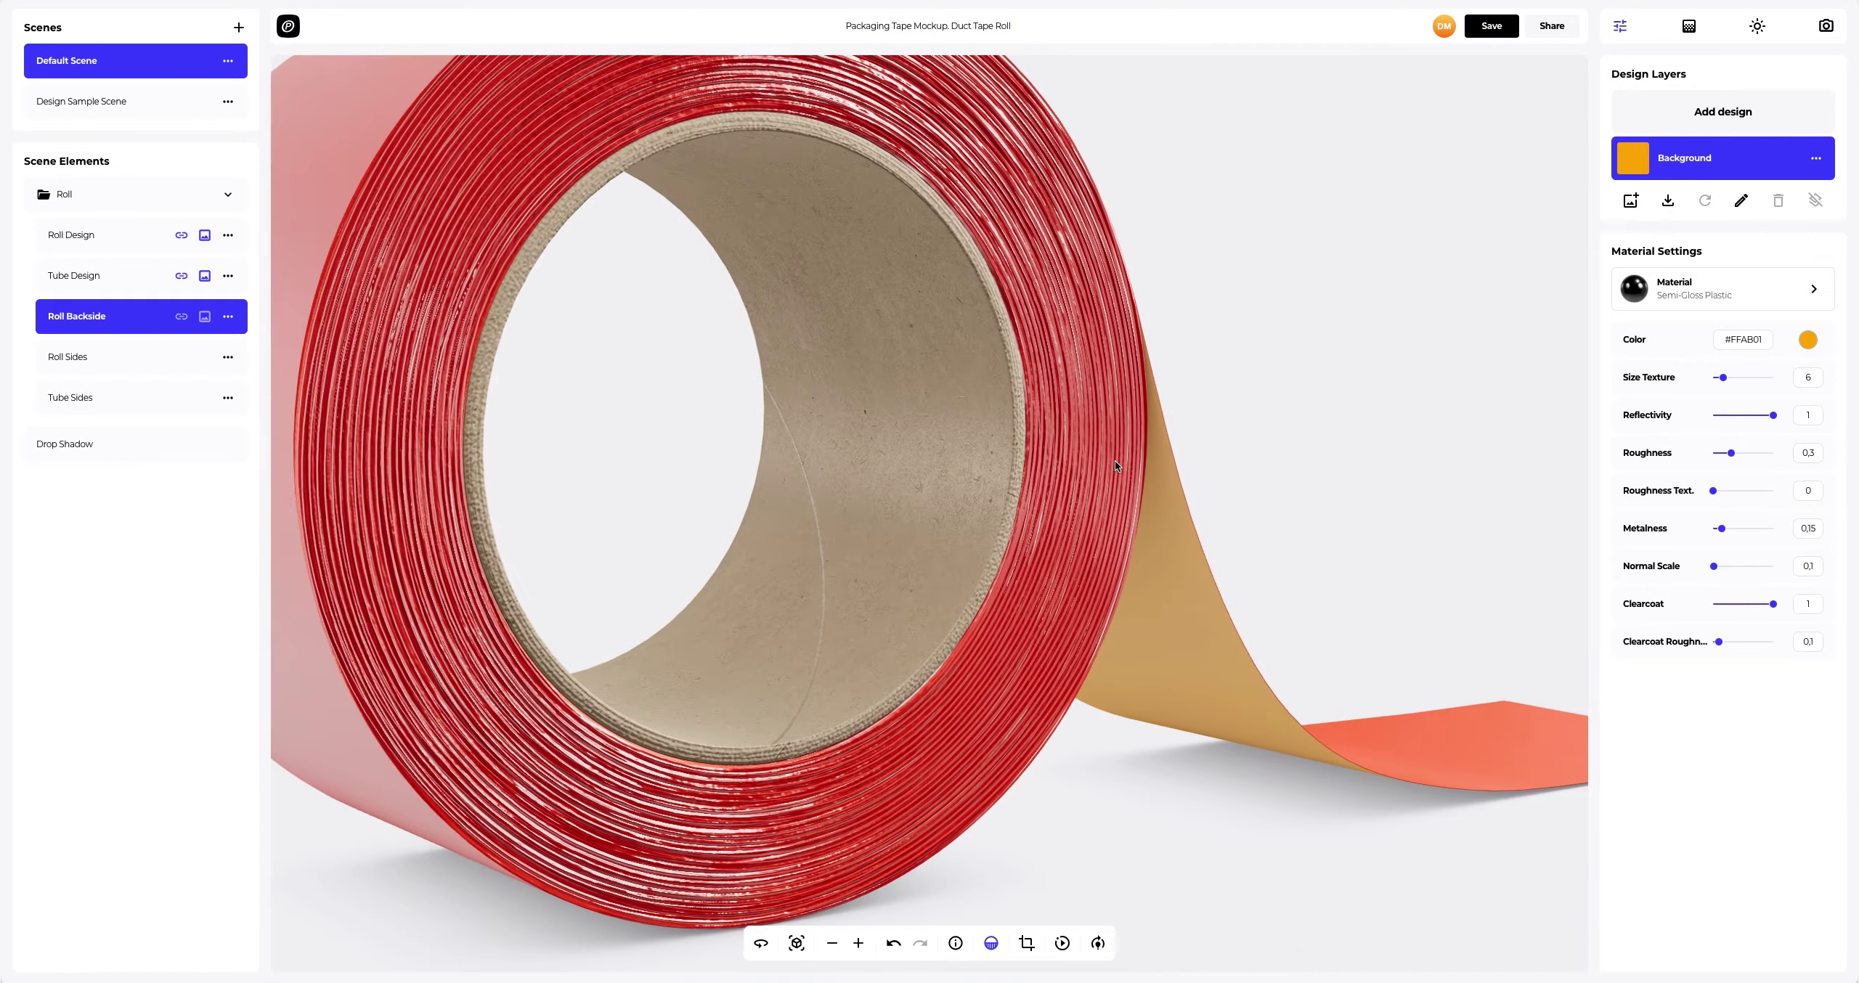
pyautogui.scroll(-5, 982, 448)
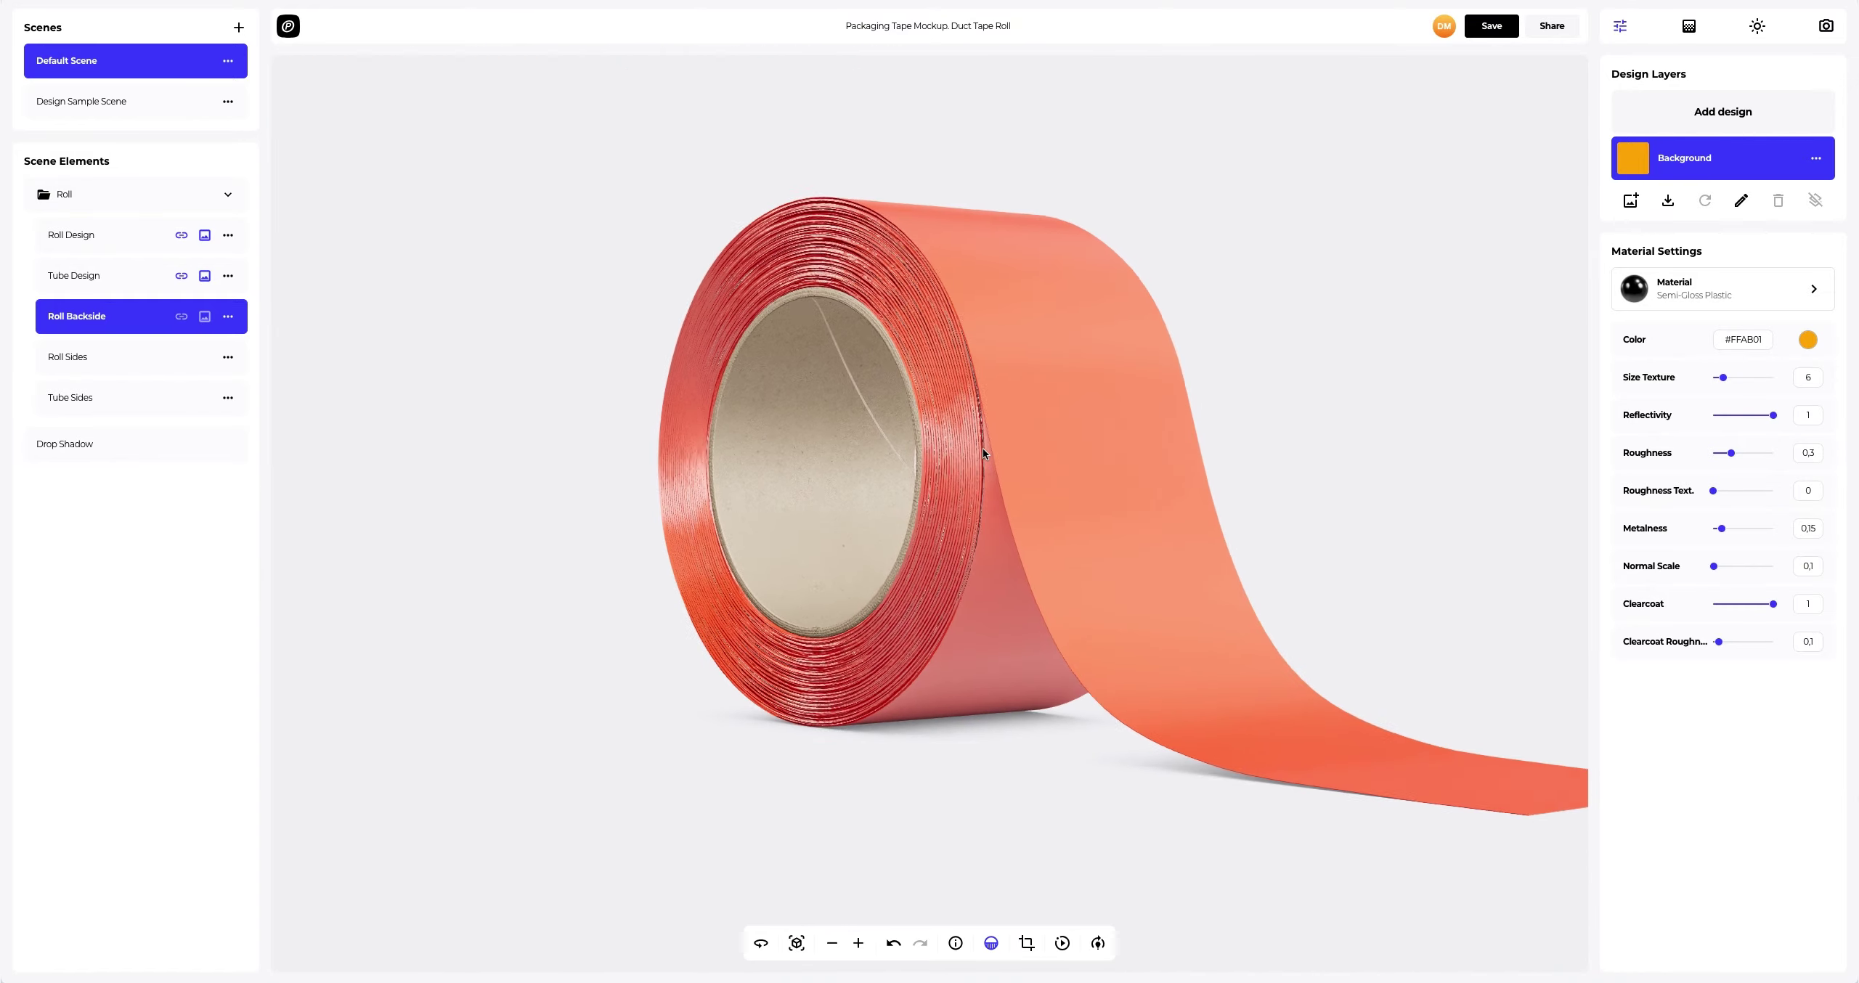
pyautogui.moveTo(984, 441); pyautogui.dragTo(878, 464)
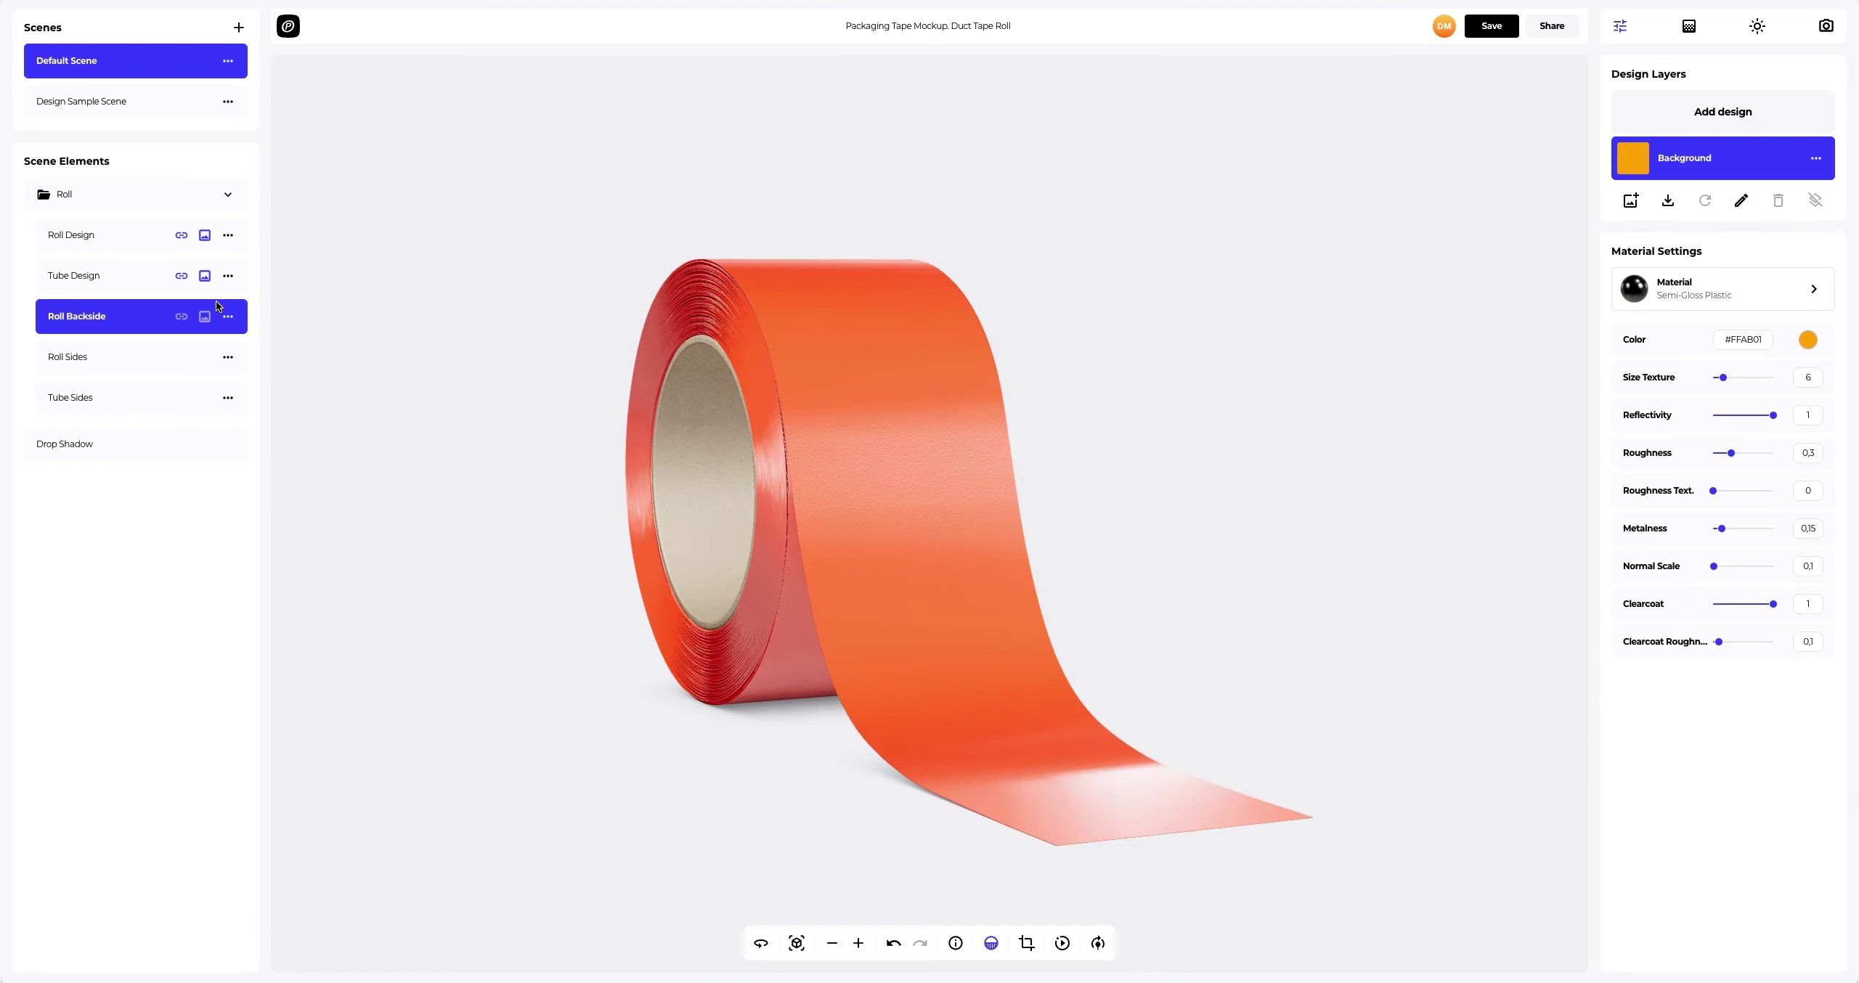
# Add Roll.png as a new design on the Roll Design surface
pyautogui.click(93, 238)
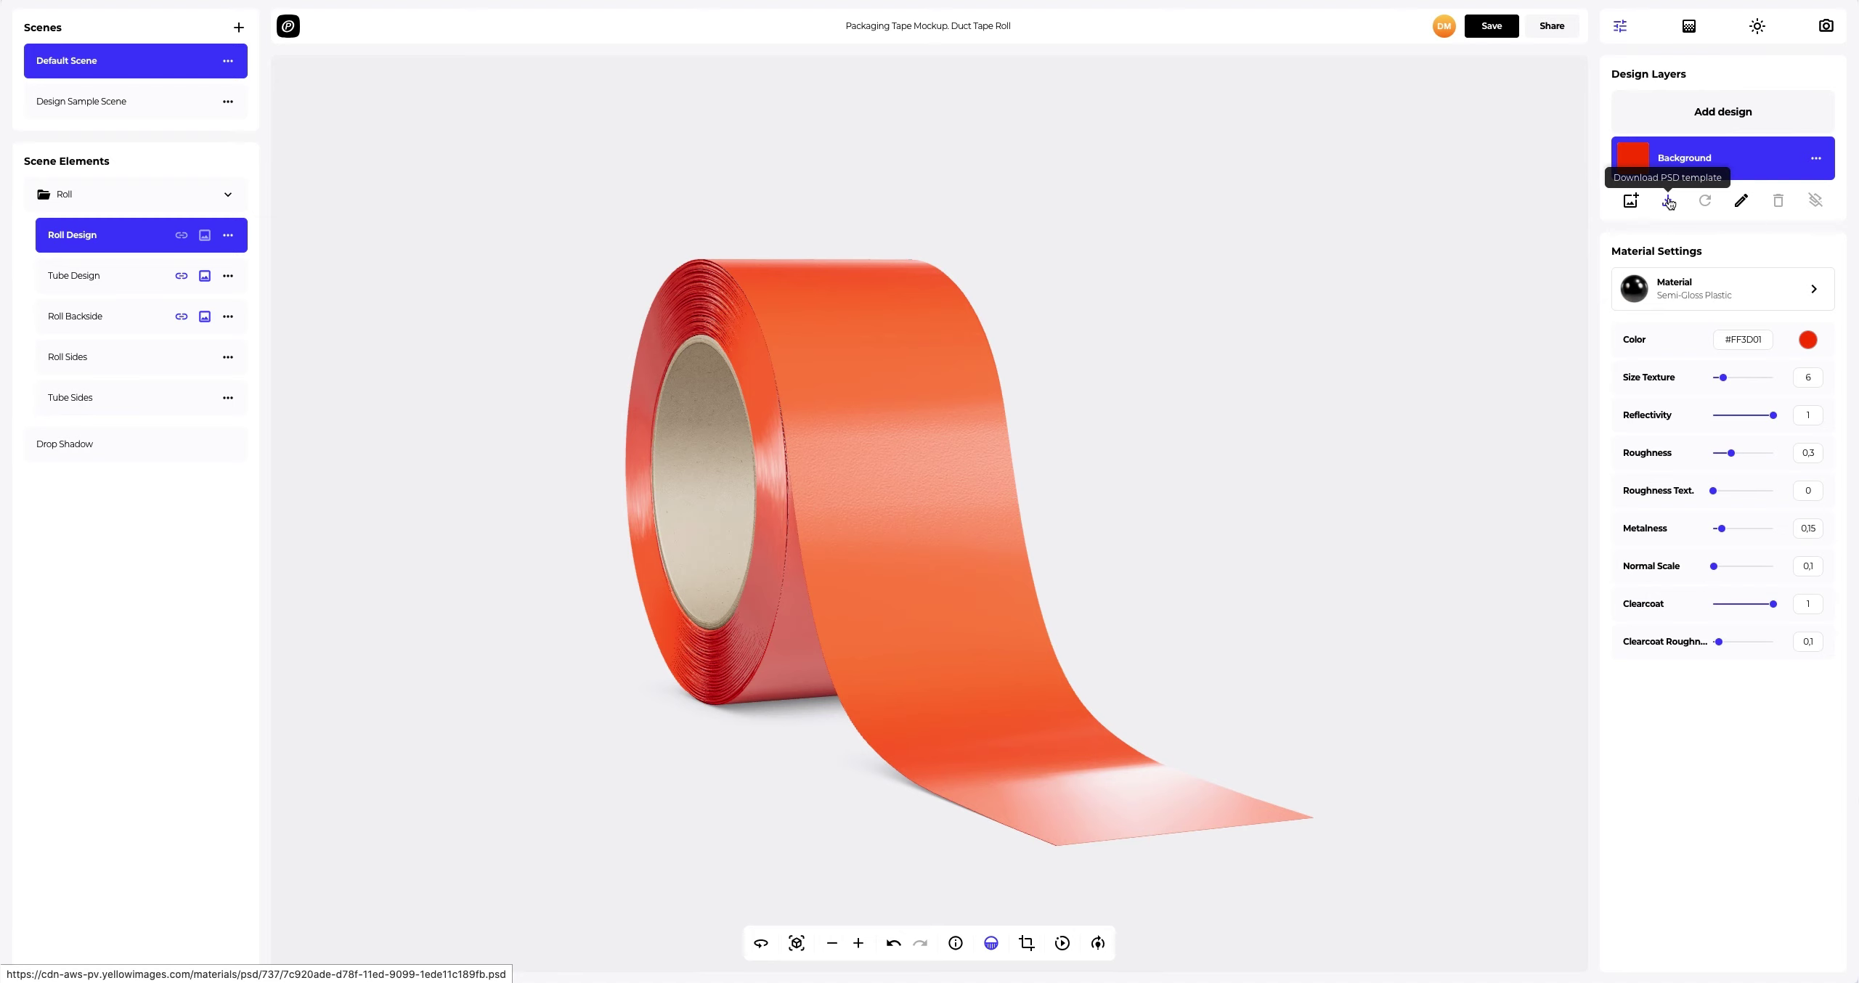
pyautogui.click(1705, 116)
pyautogui.click(787, 185)
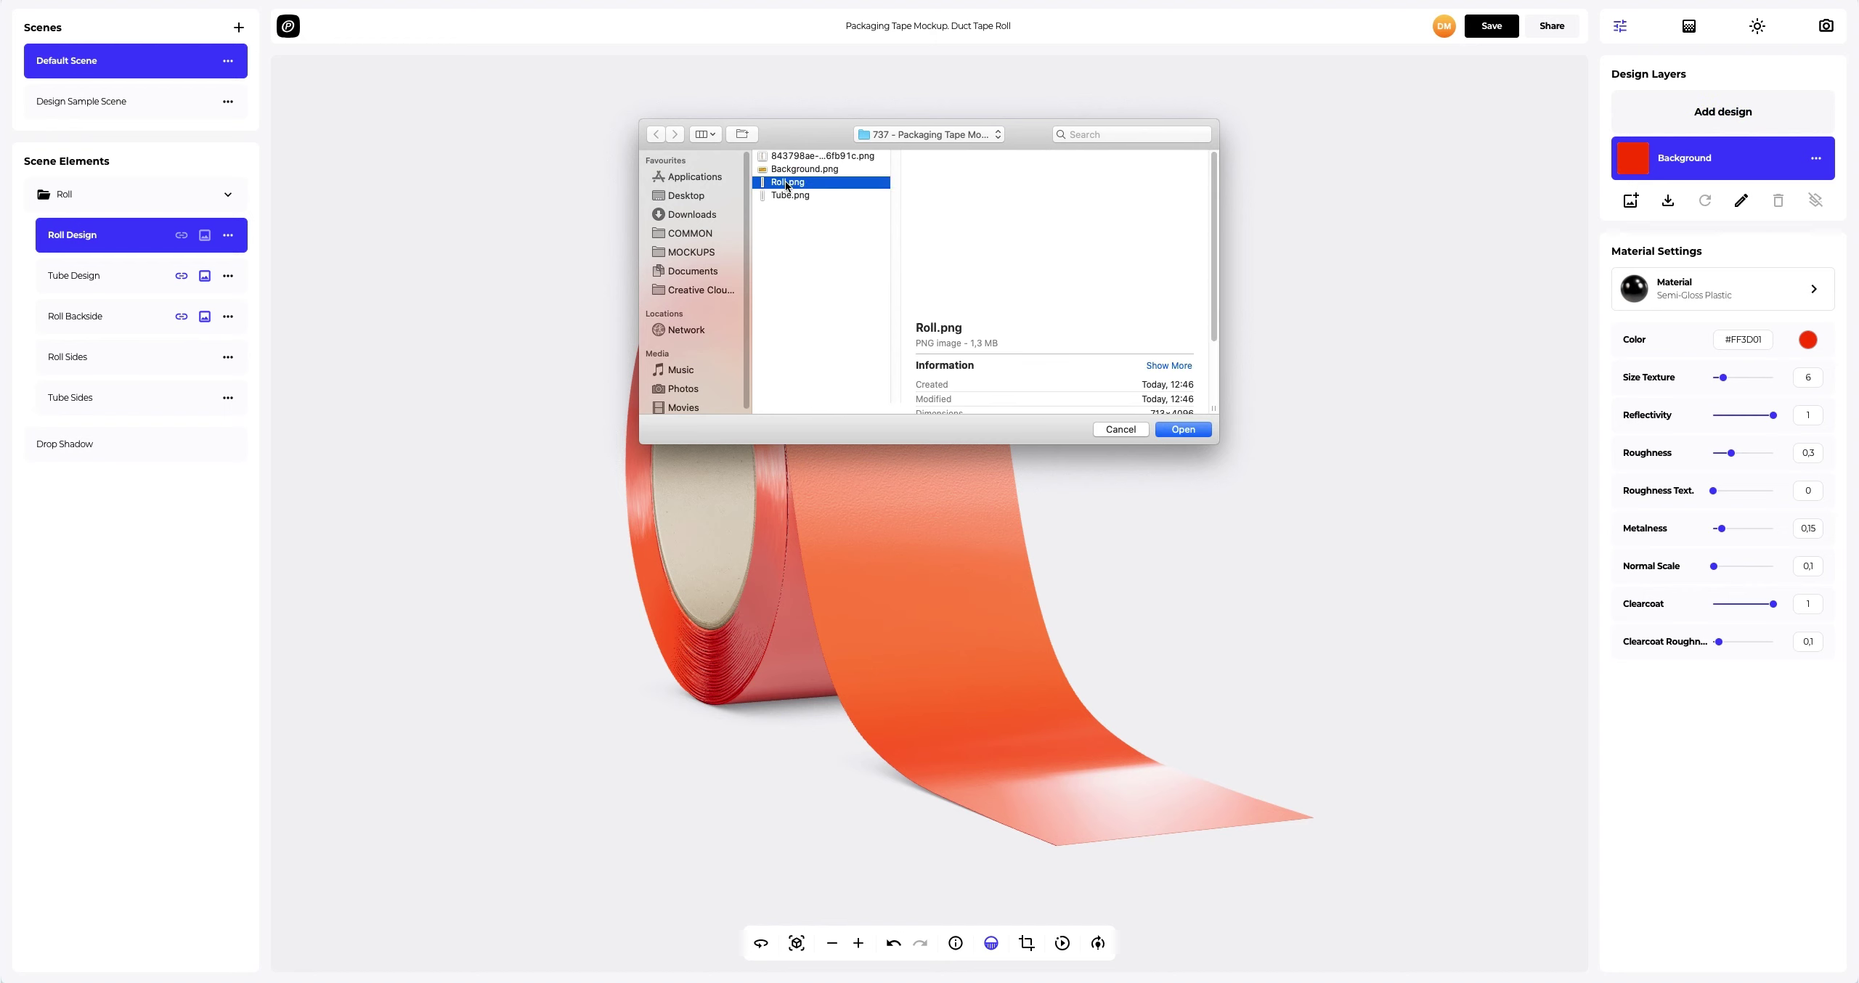
pyautogui.click(1176, 429)
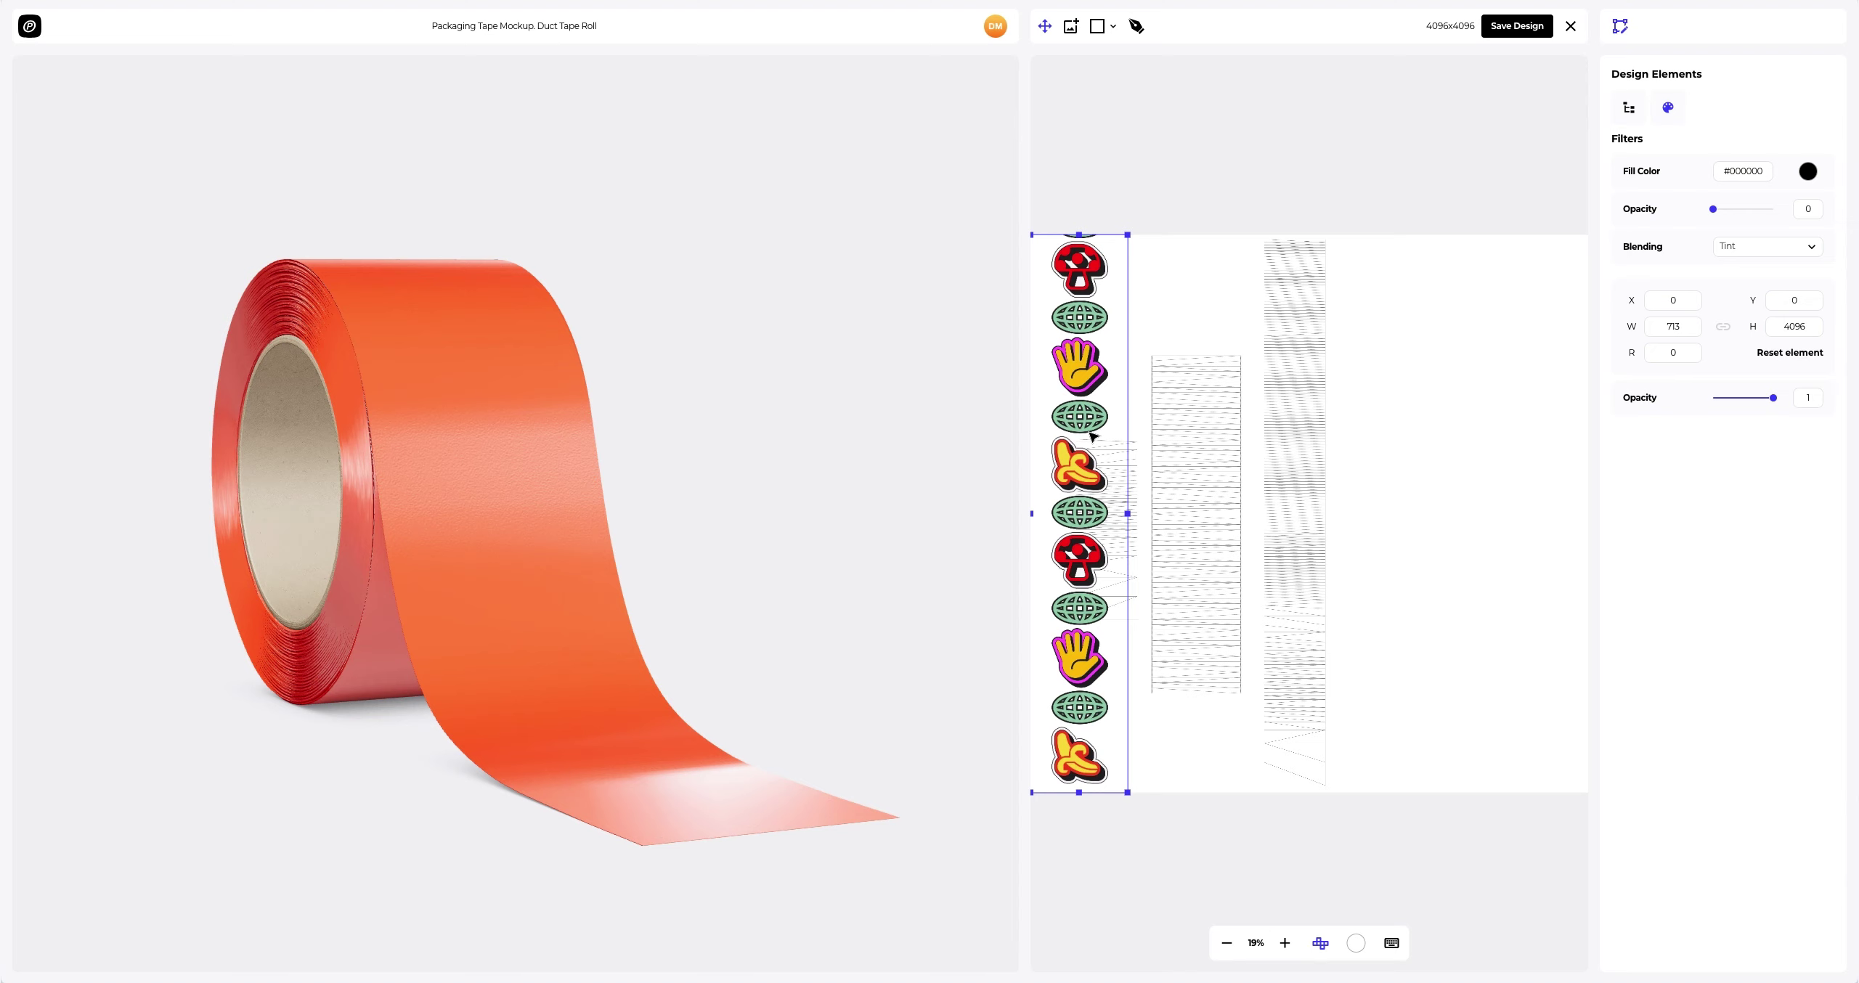
# Move the sticker strip right over the tape region and align it with the top edge
pyautogui.moveTo(550, 429); pyautogui.dragTo(498, 431)
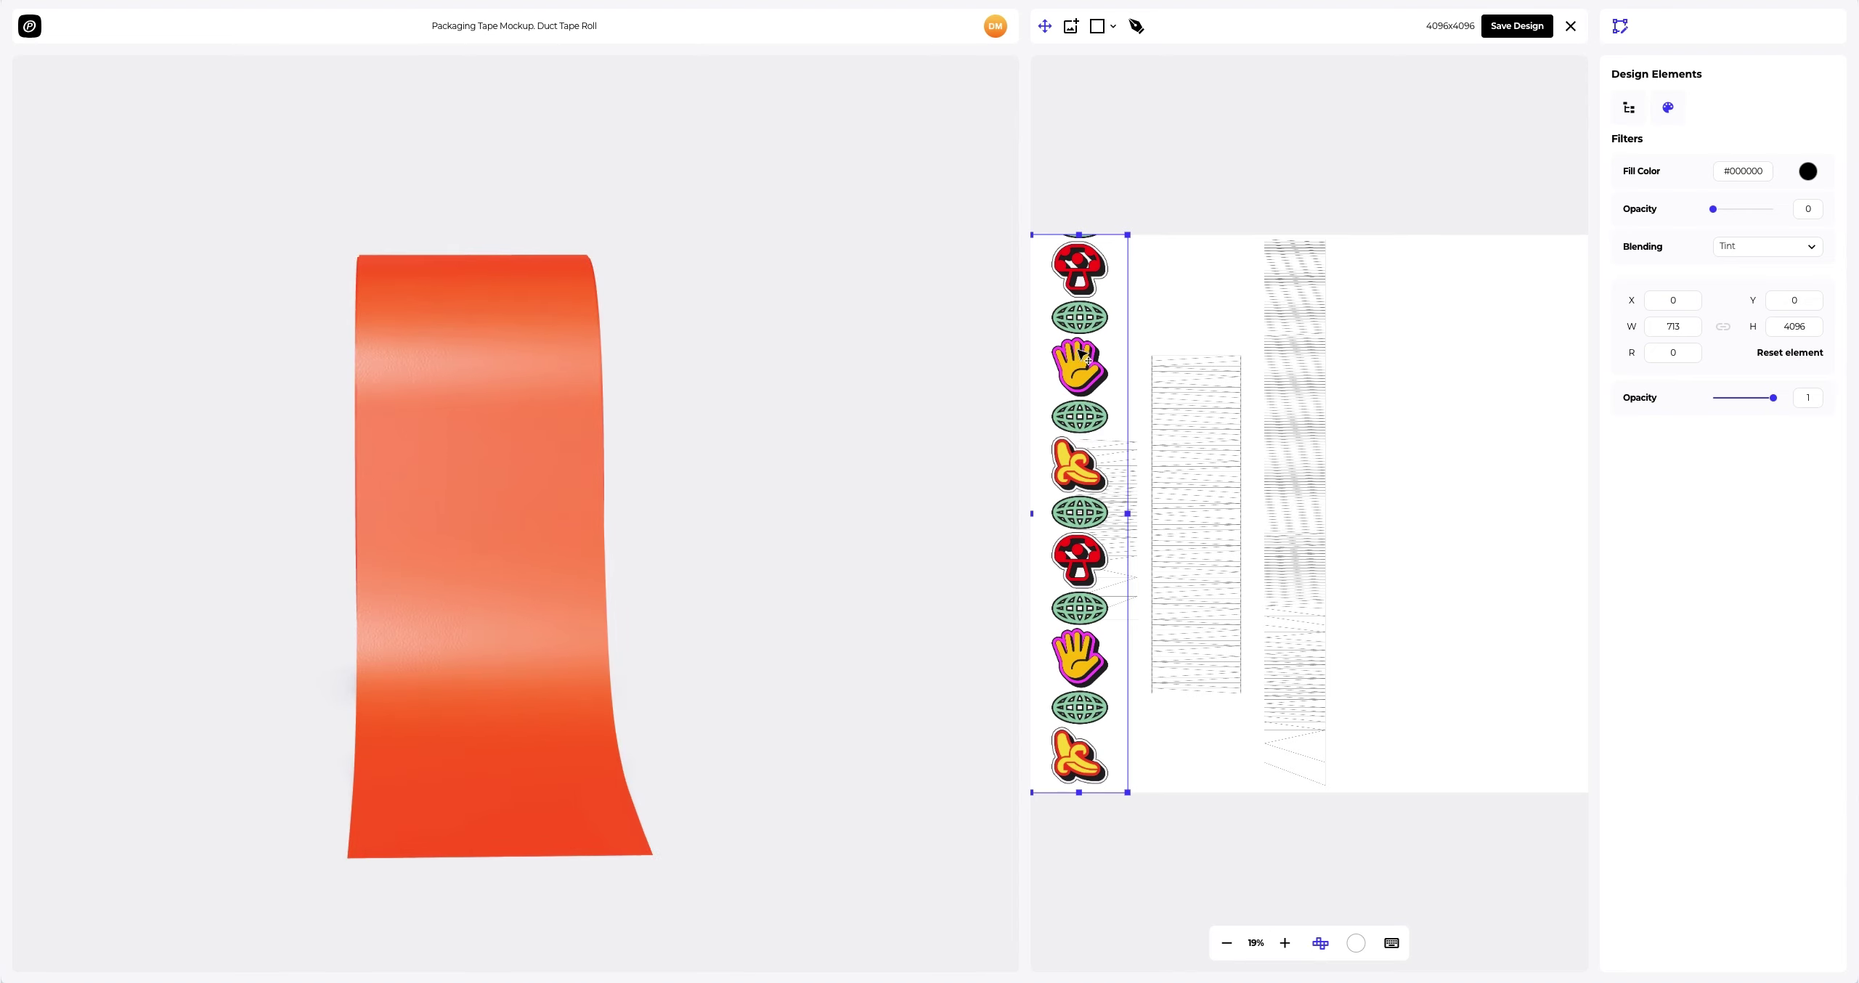
pyautogui.moveTo(1085, 357)
pyautogui.mouseDown()
pyautogui.moveTo(1300, 357)
pyautogui.moveTo(1283, 364)
pyautogui.mouseUp()
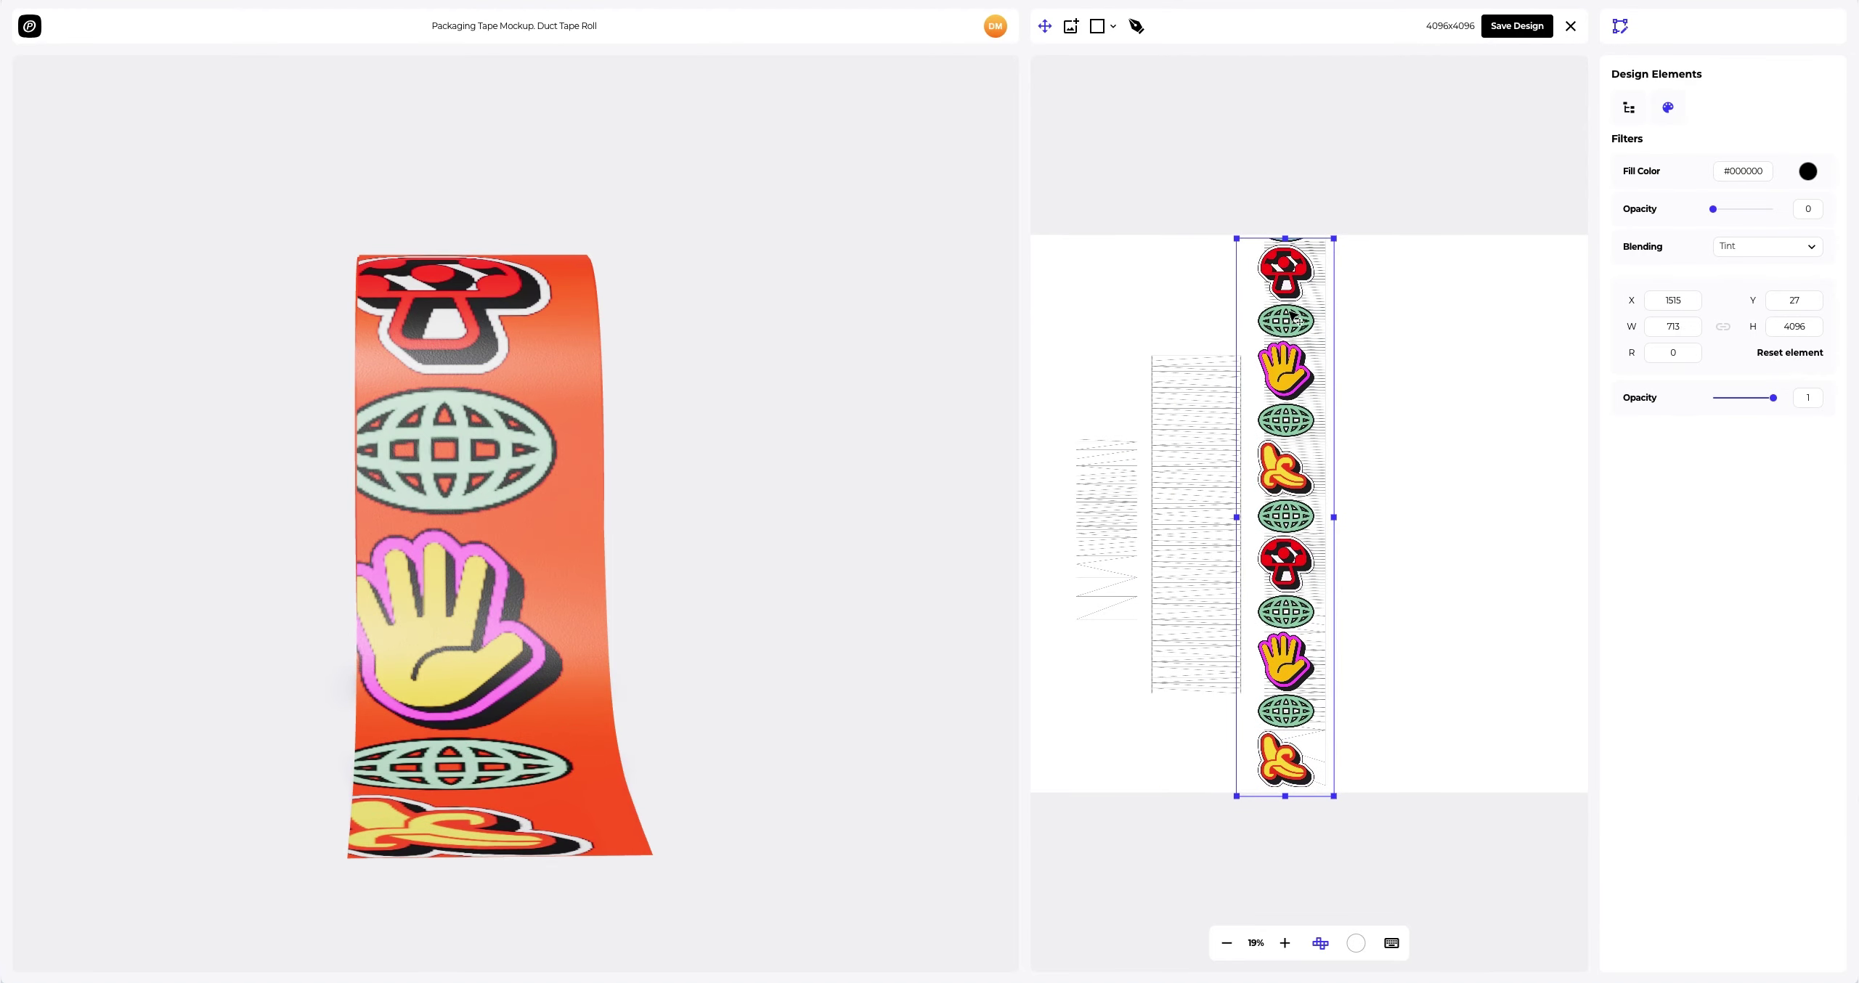
pyautogui.scroll(2, 1294, 248)
pyautogui.scroll(2, 1294, 255)
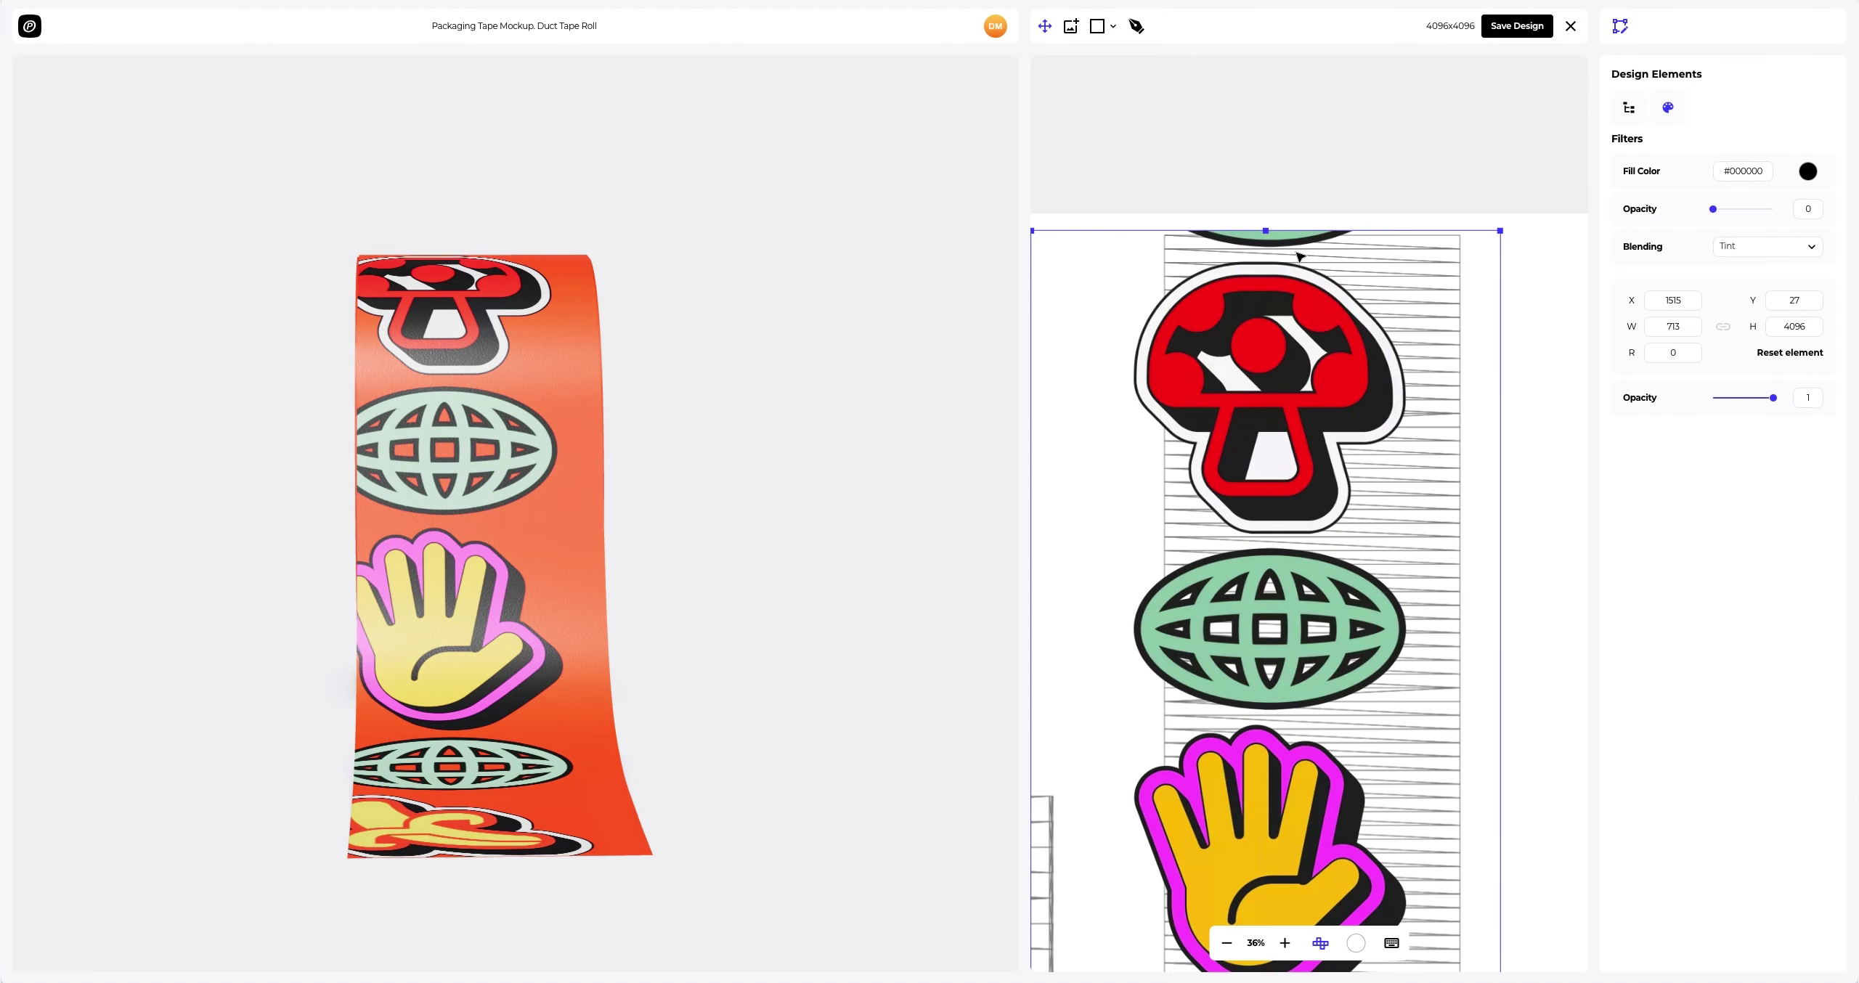
pyautogui.scroll(2, 1294, 255)
pyautogui.scroll(2, 1297, 256)
pyautogui.moveTo(1239, 287); pyautogui.dragTo(1305, 257)
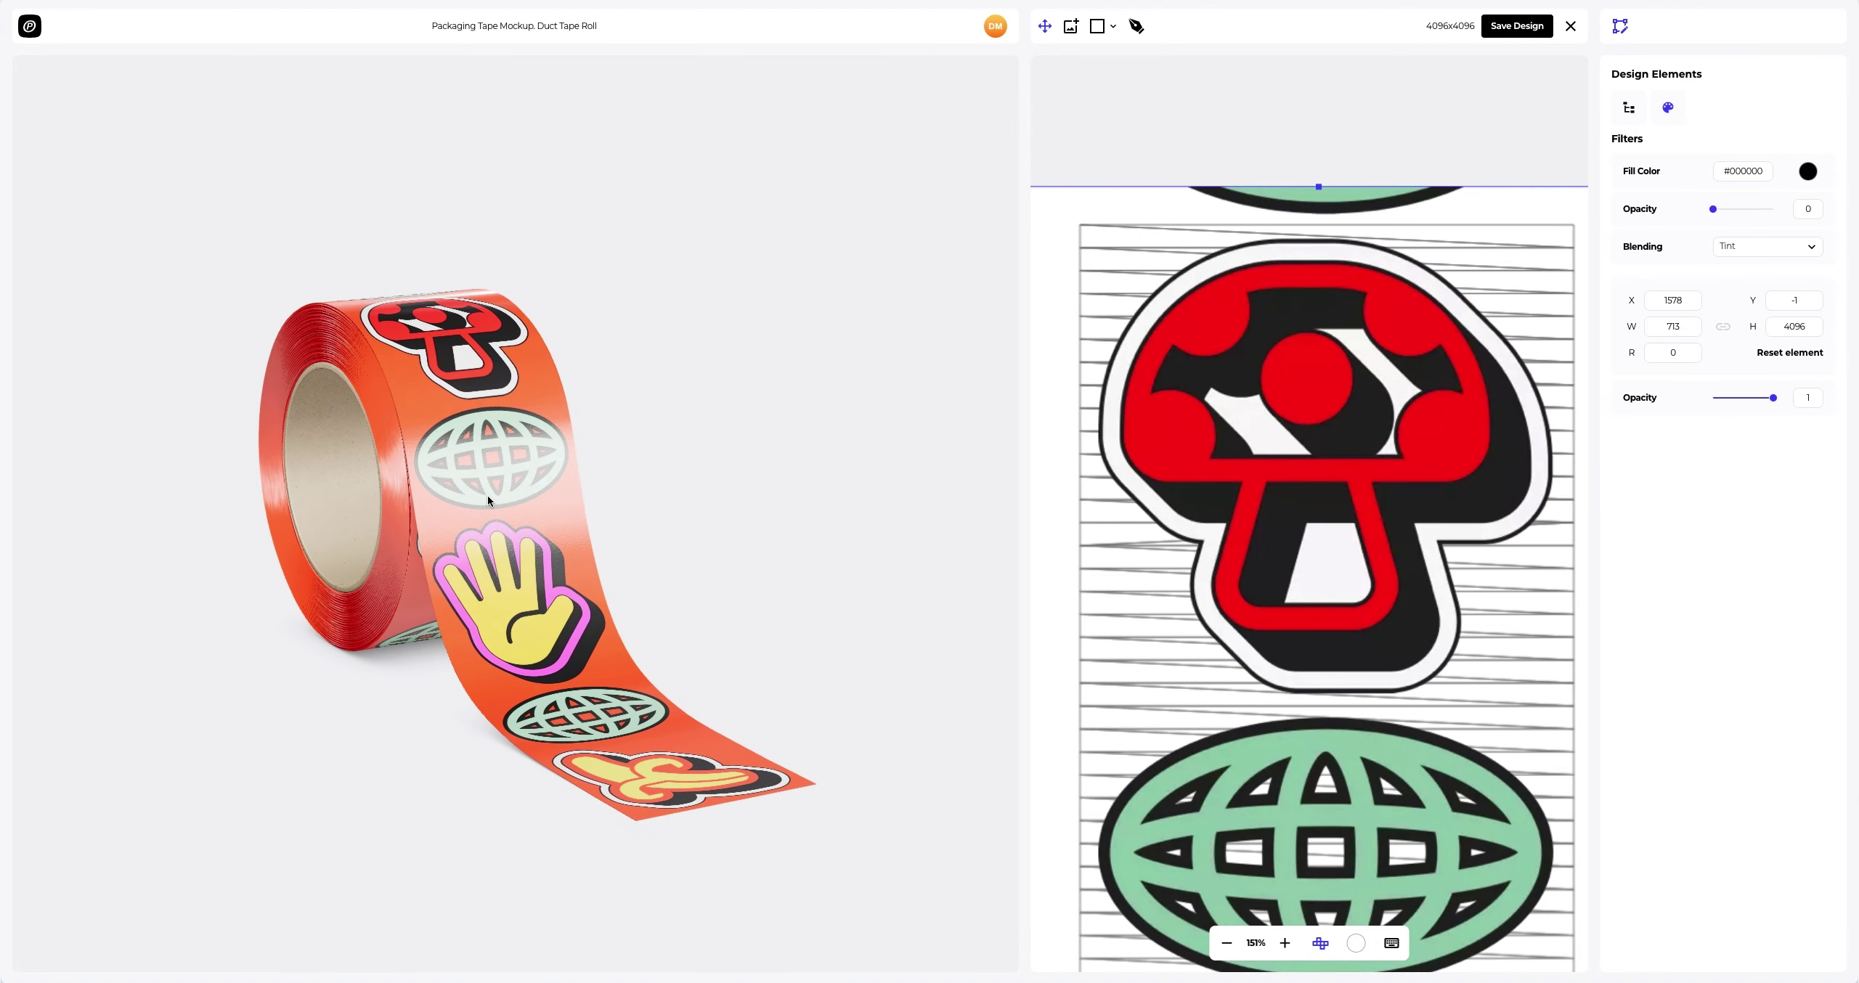
# Save the sticker design so it appears on the roll in the 3D scene
pyautogui.click(1515, 27)
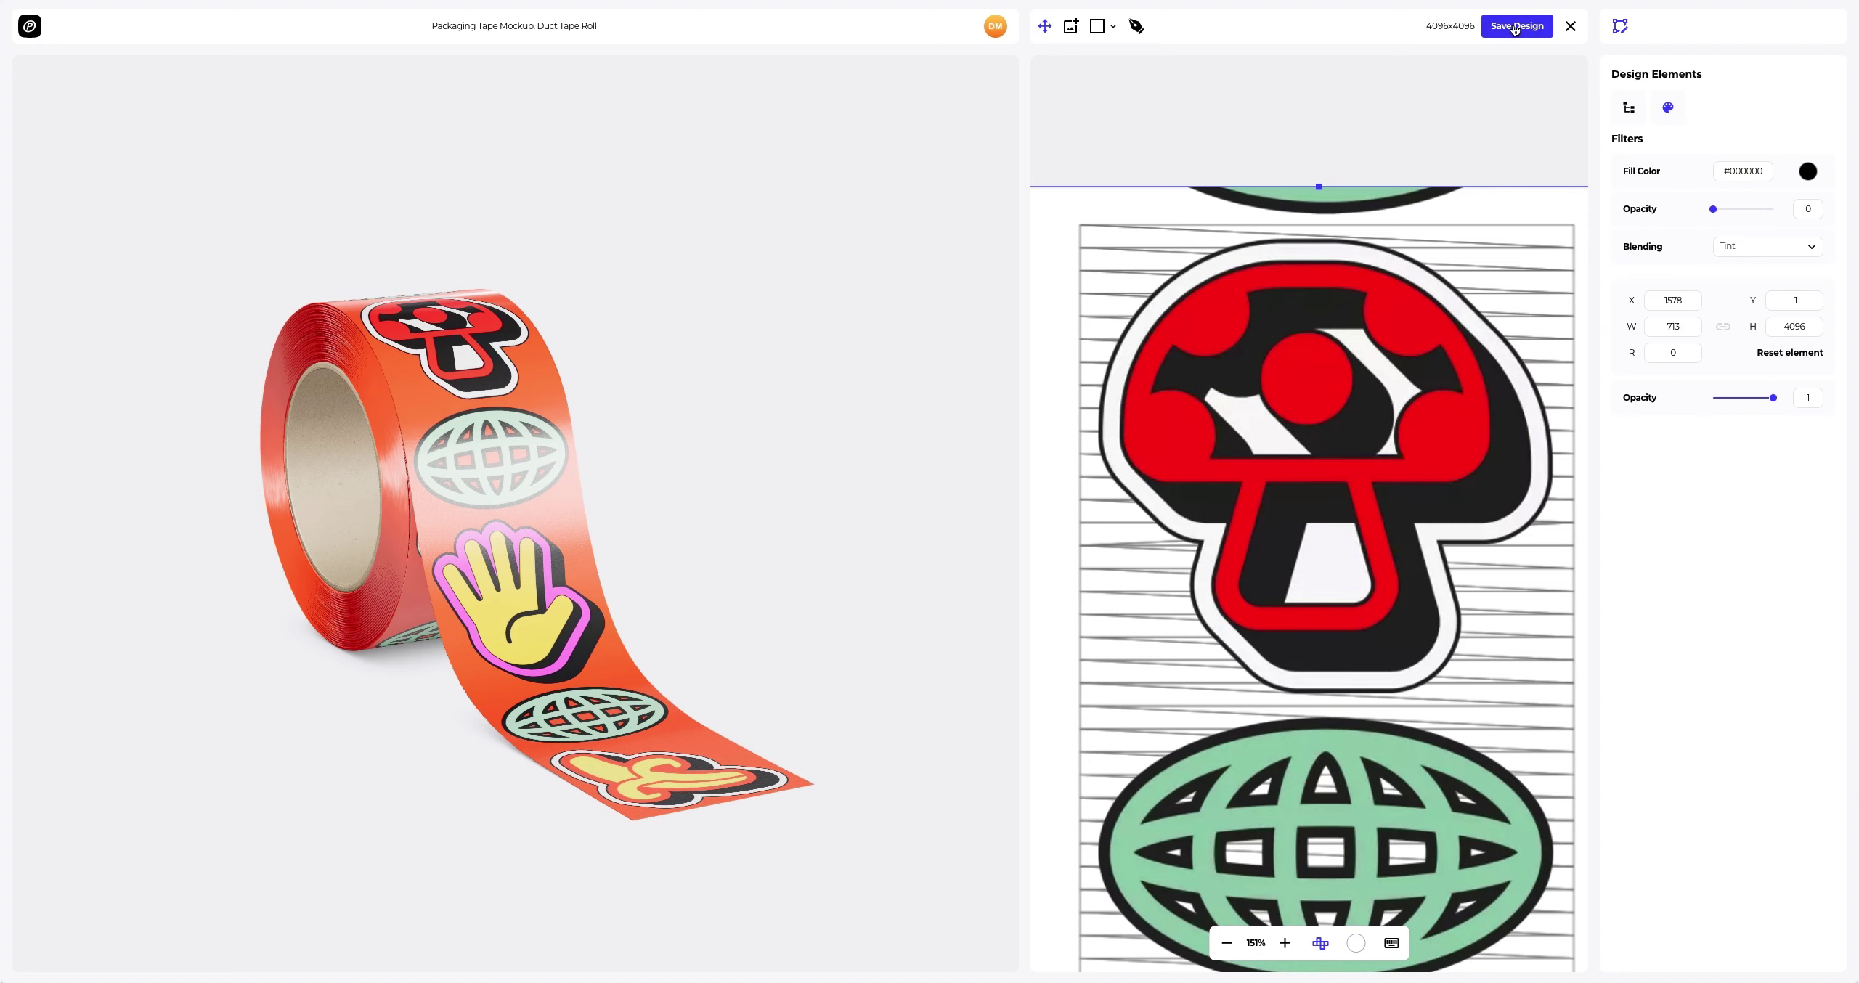
pyautogui.click(1515, 28)
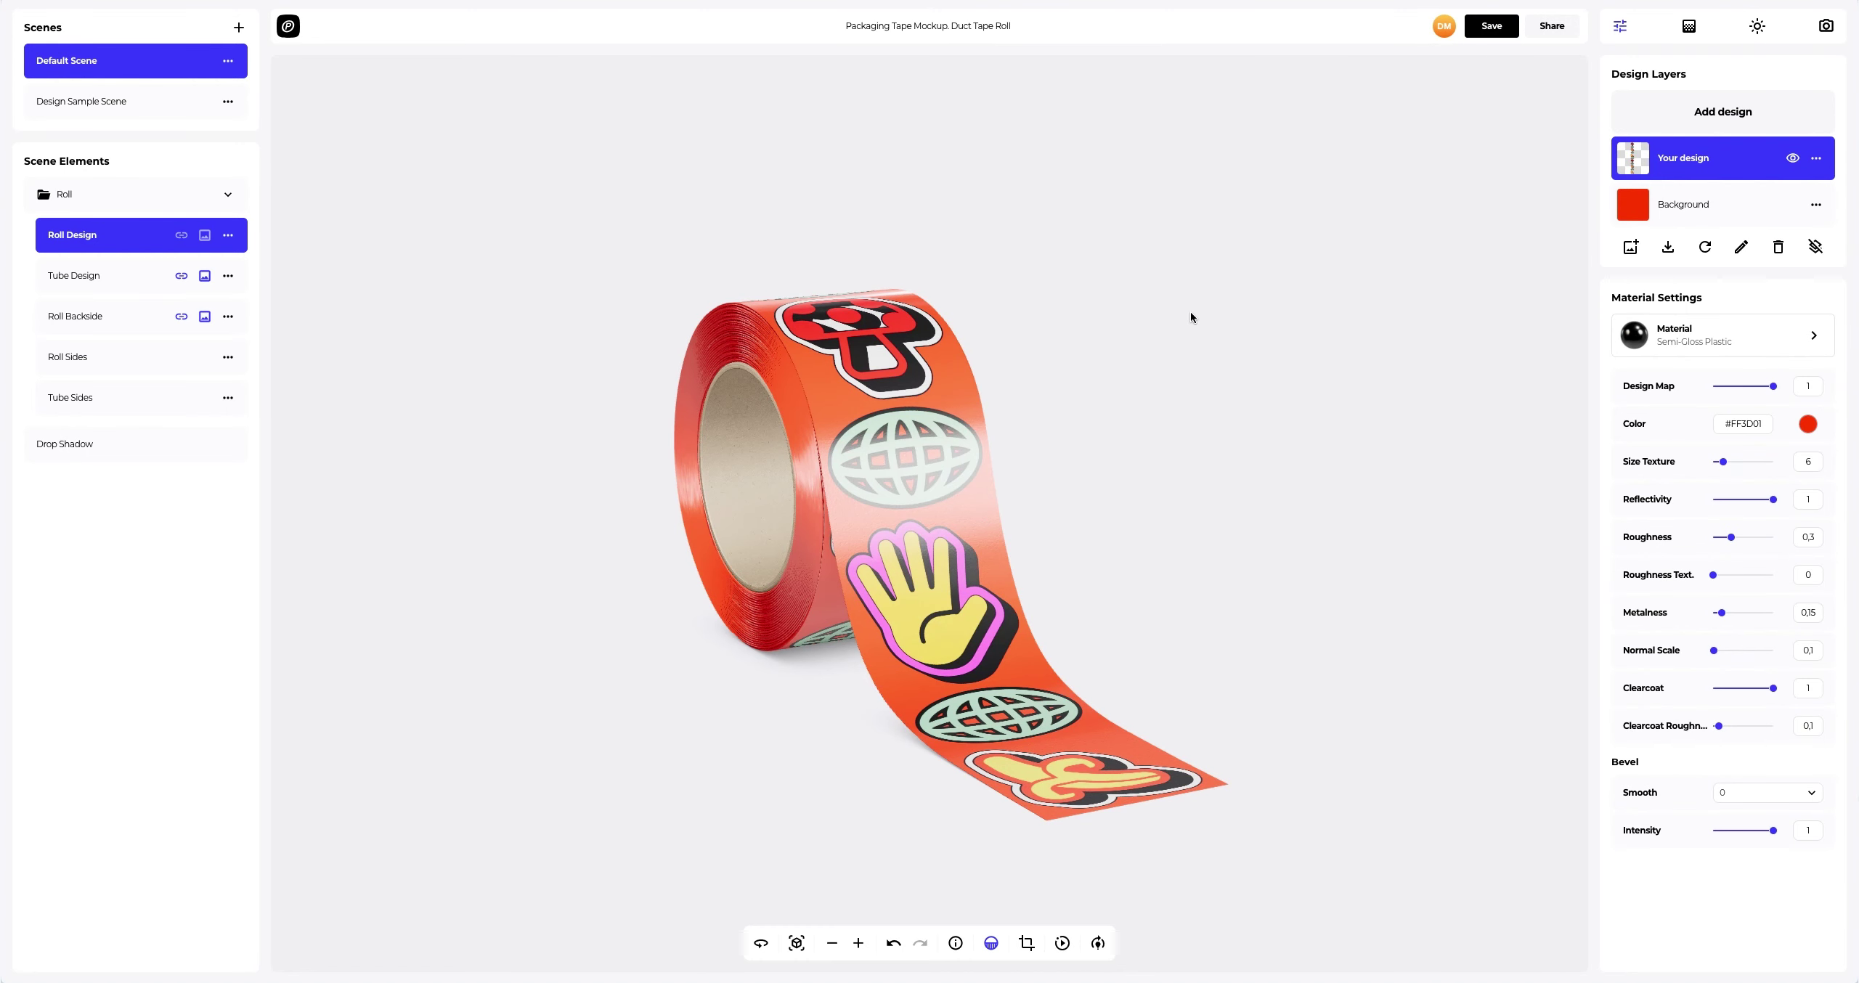
pyautogui.moveTo(1191, 315); pyautogui.dragTo(955, 369)
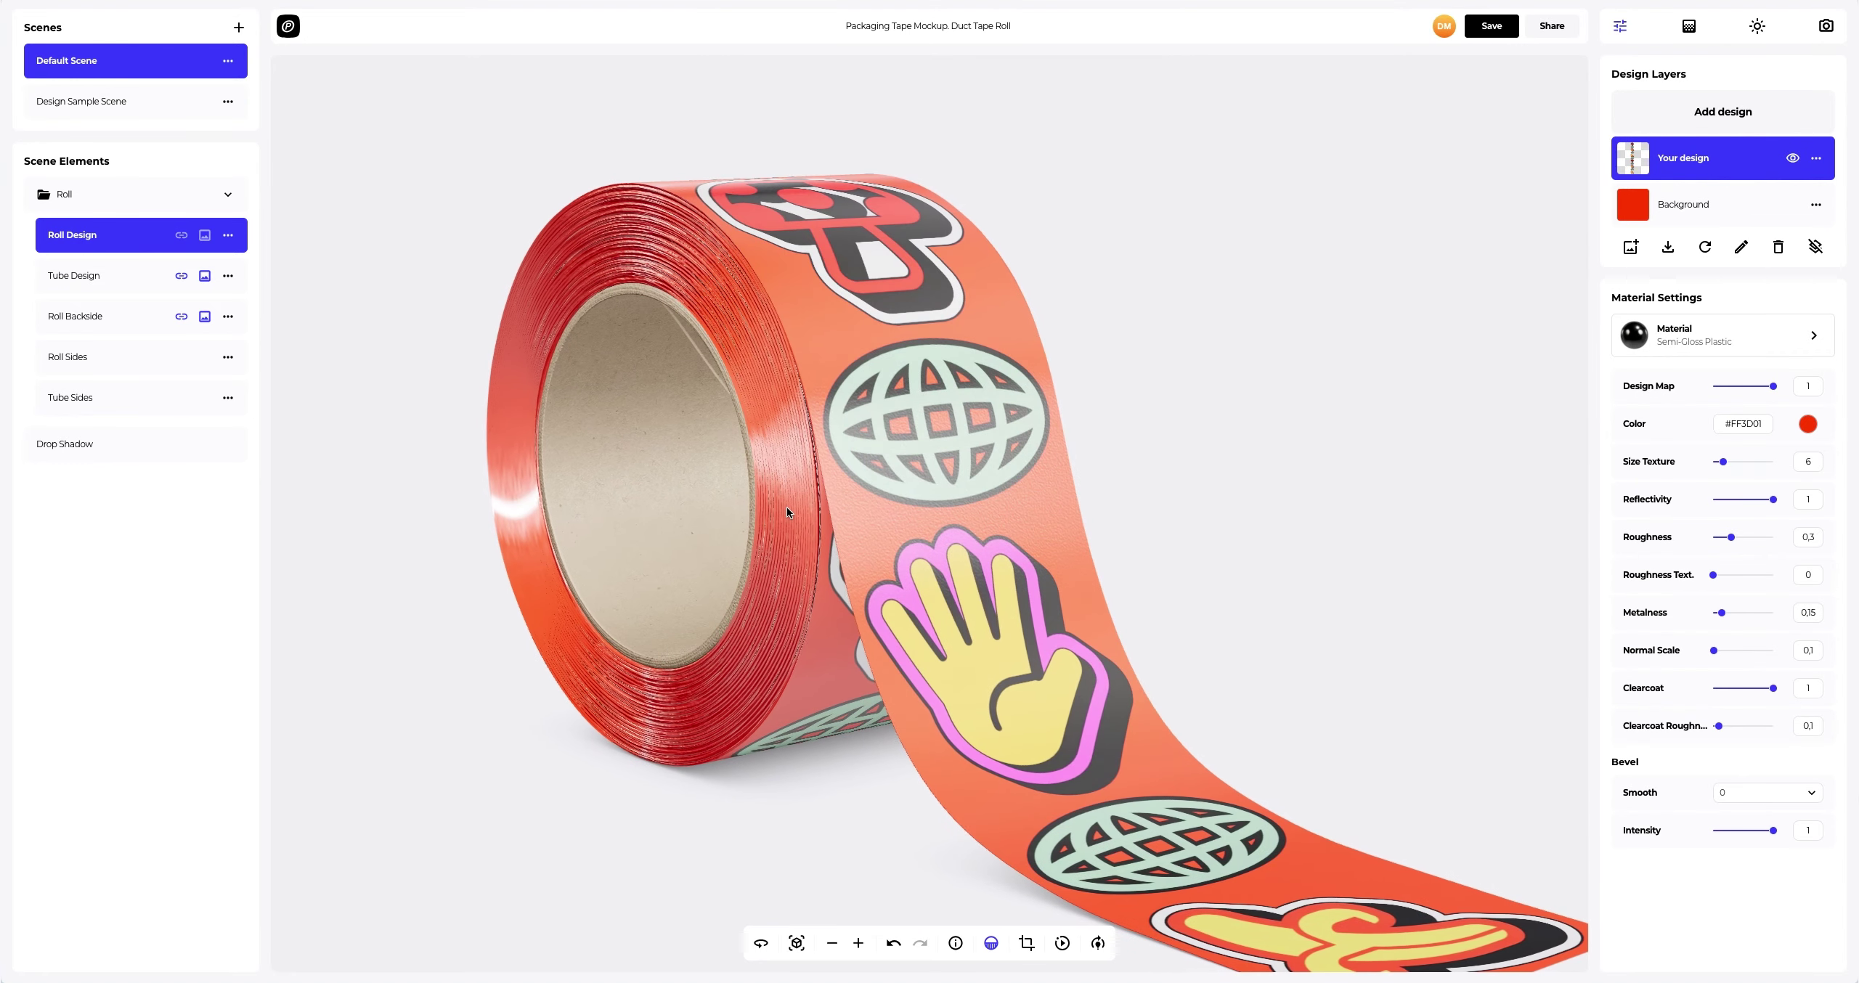
# Add Tube.png as a new design on the Tube Design element
pyautogui.click(66, 277)
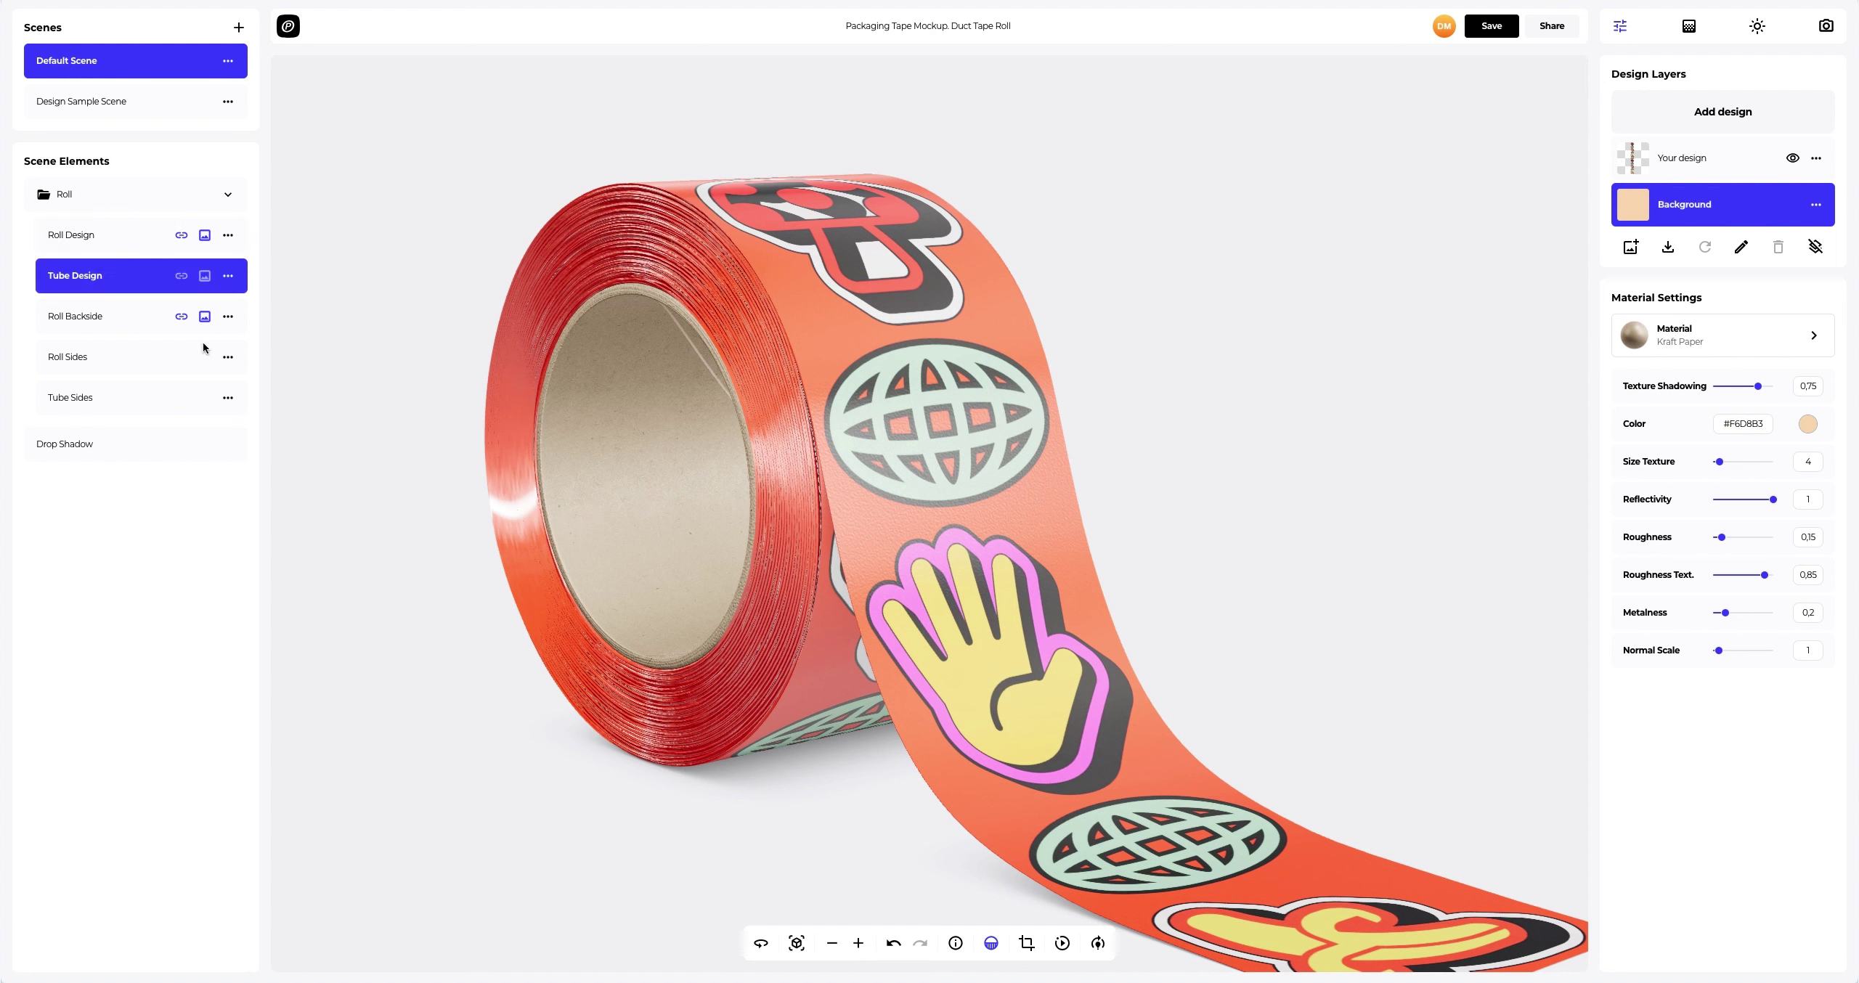
pyautogui.click(1694, 120)
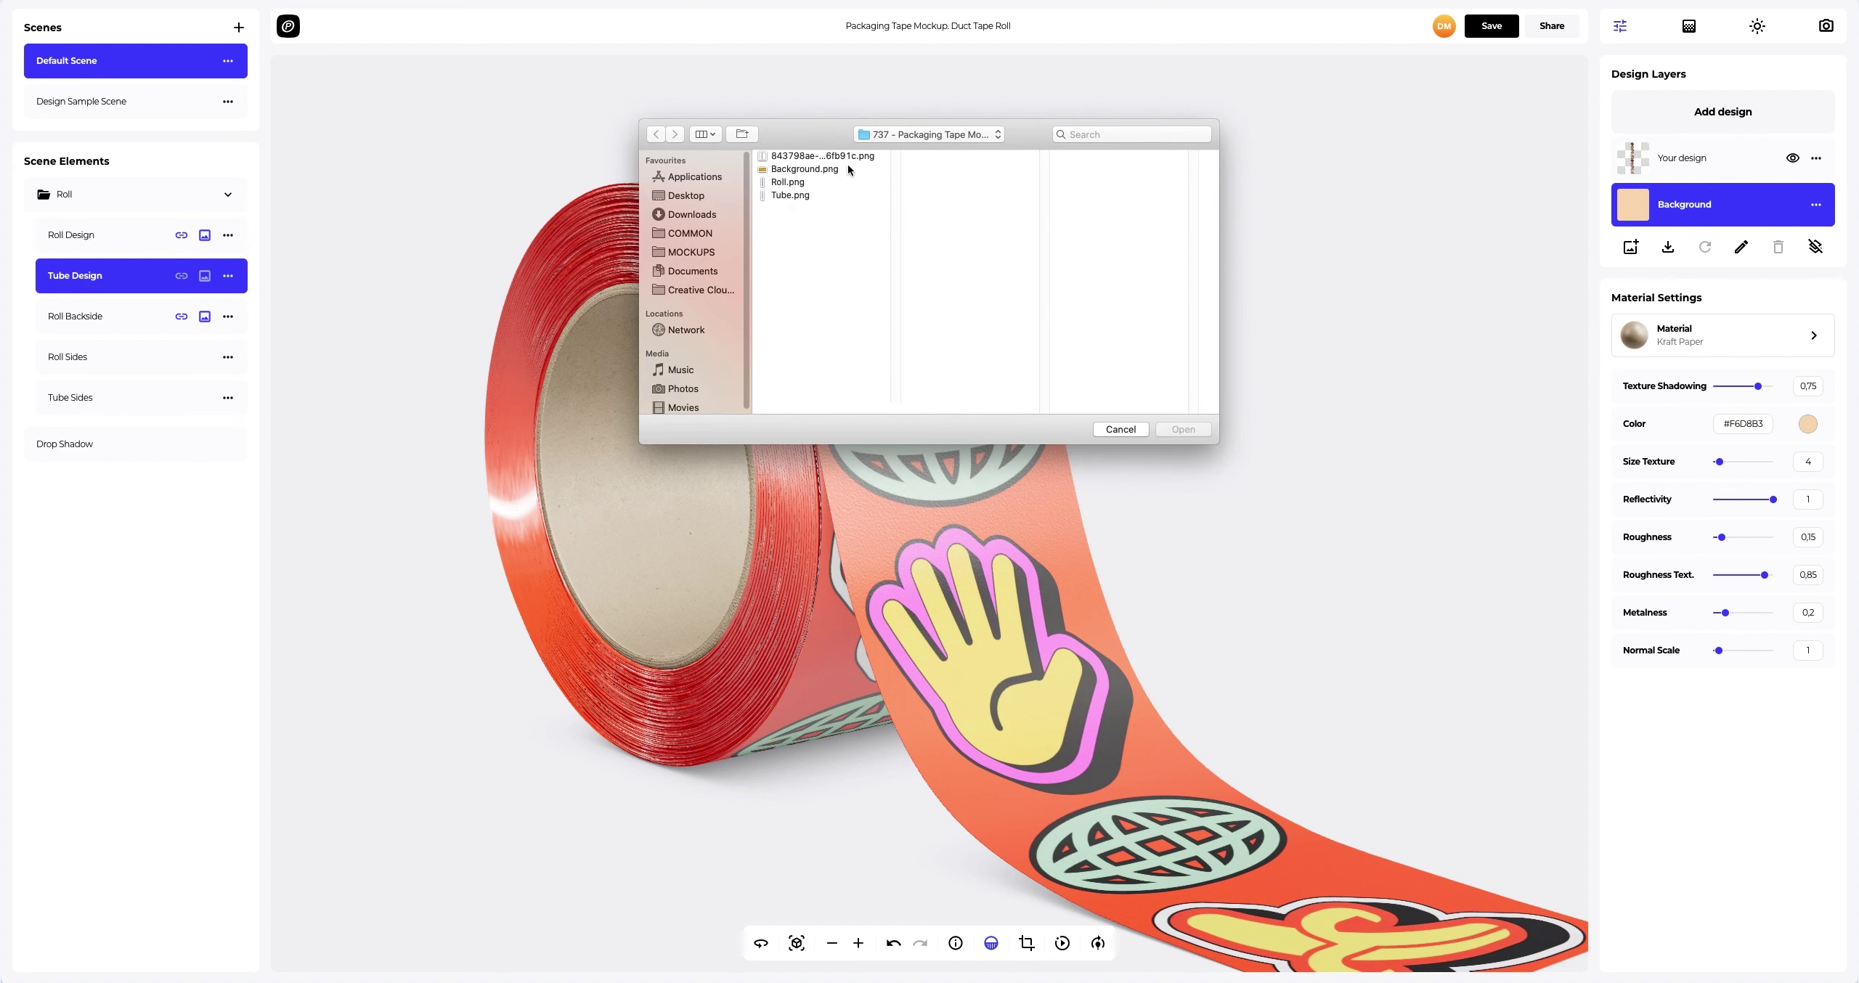
pyautogui.click(775, 195)
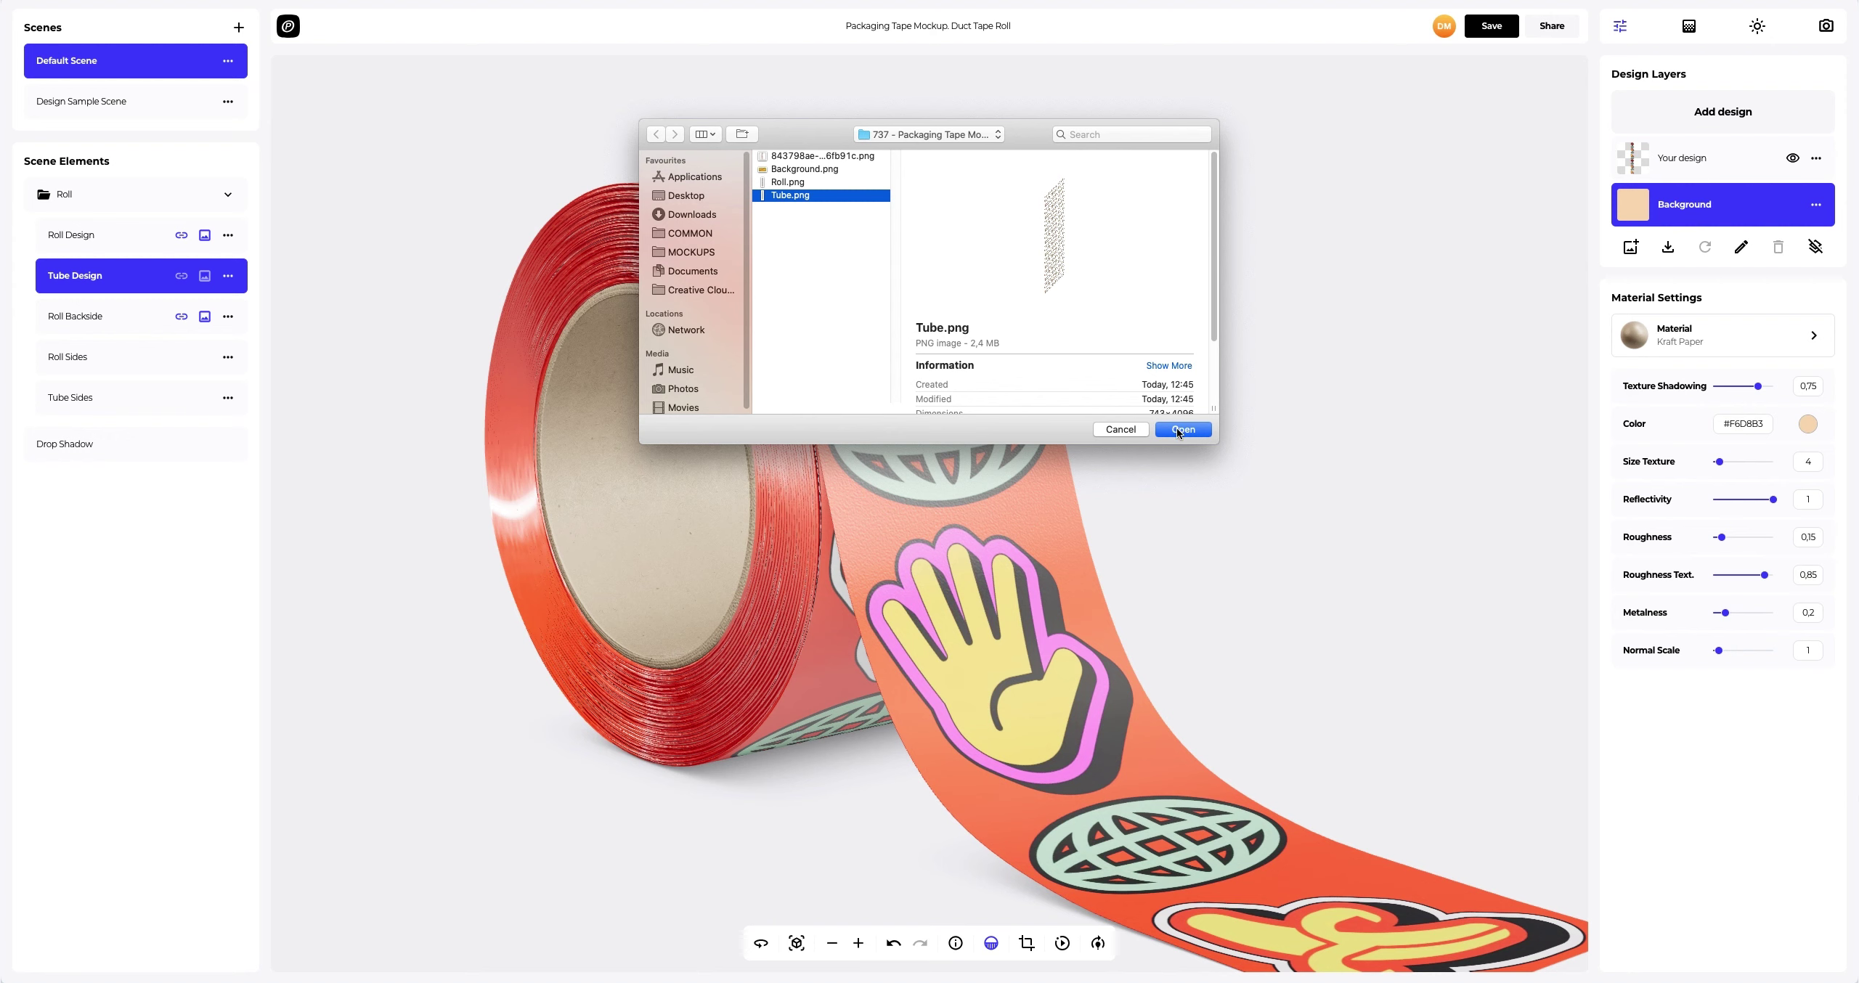
pyautogui.click(1176, 429)
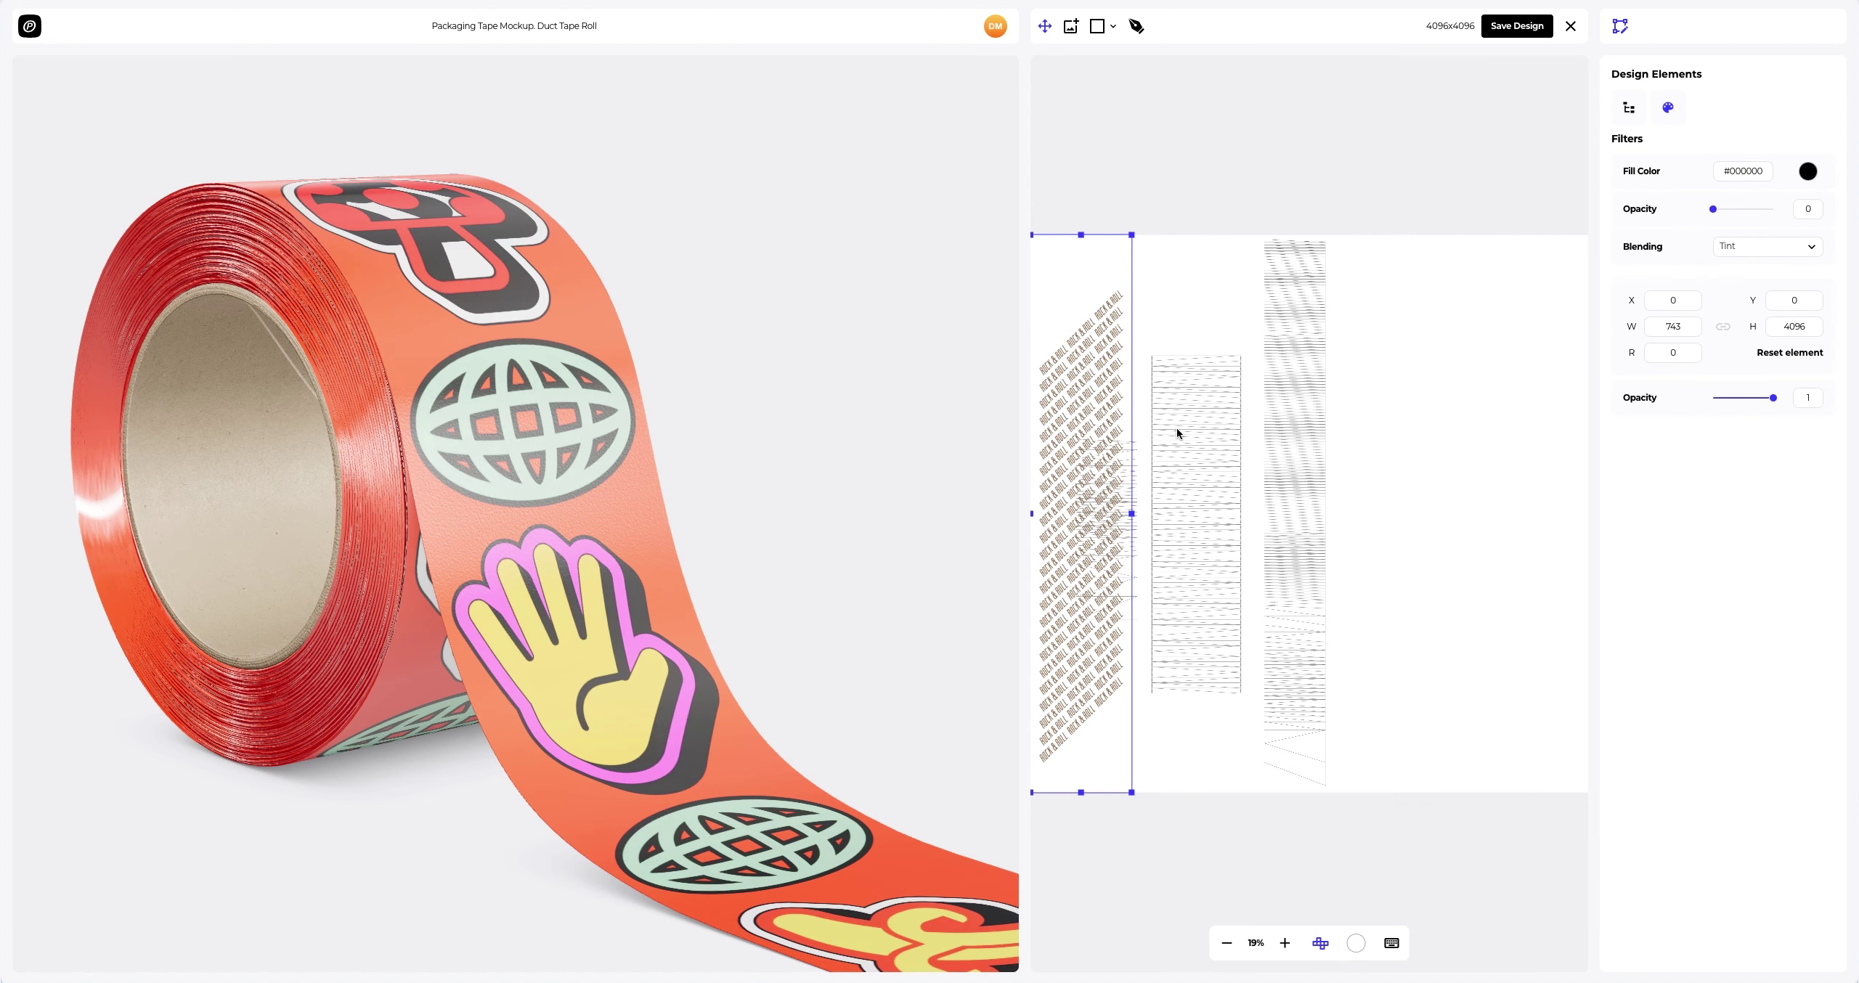
pyautogui.scroll(2, 1177, 428)
# Position the ROCK & ROLL pattern over the tube area and save the design
pyautogui.moveTo(1104, 434); pyautogui.dragTo(1231, 437)
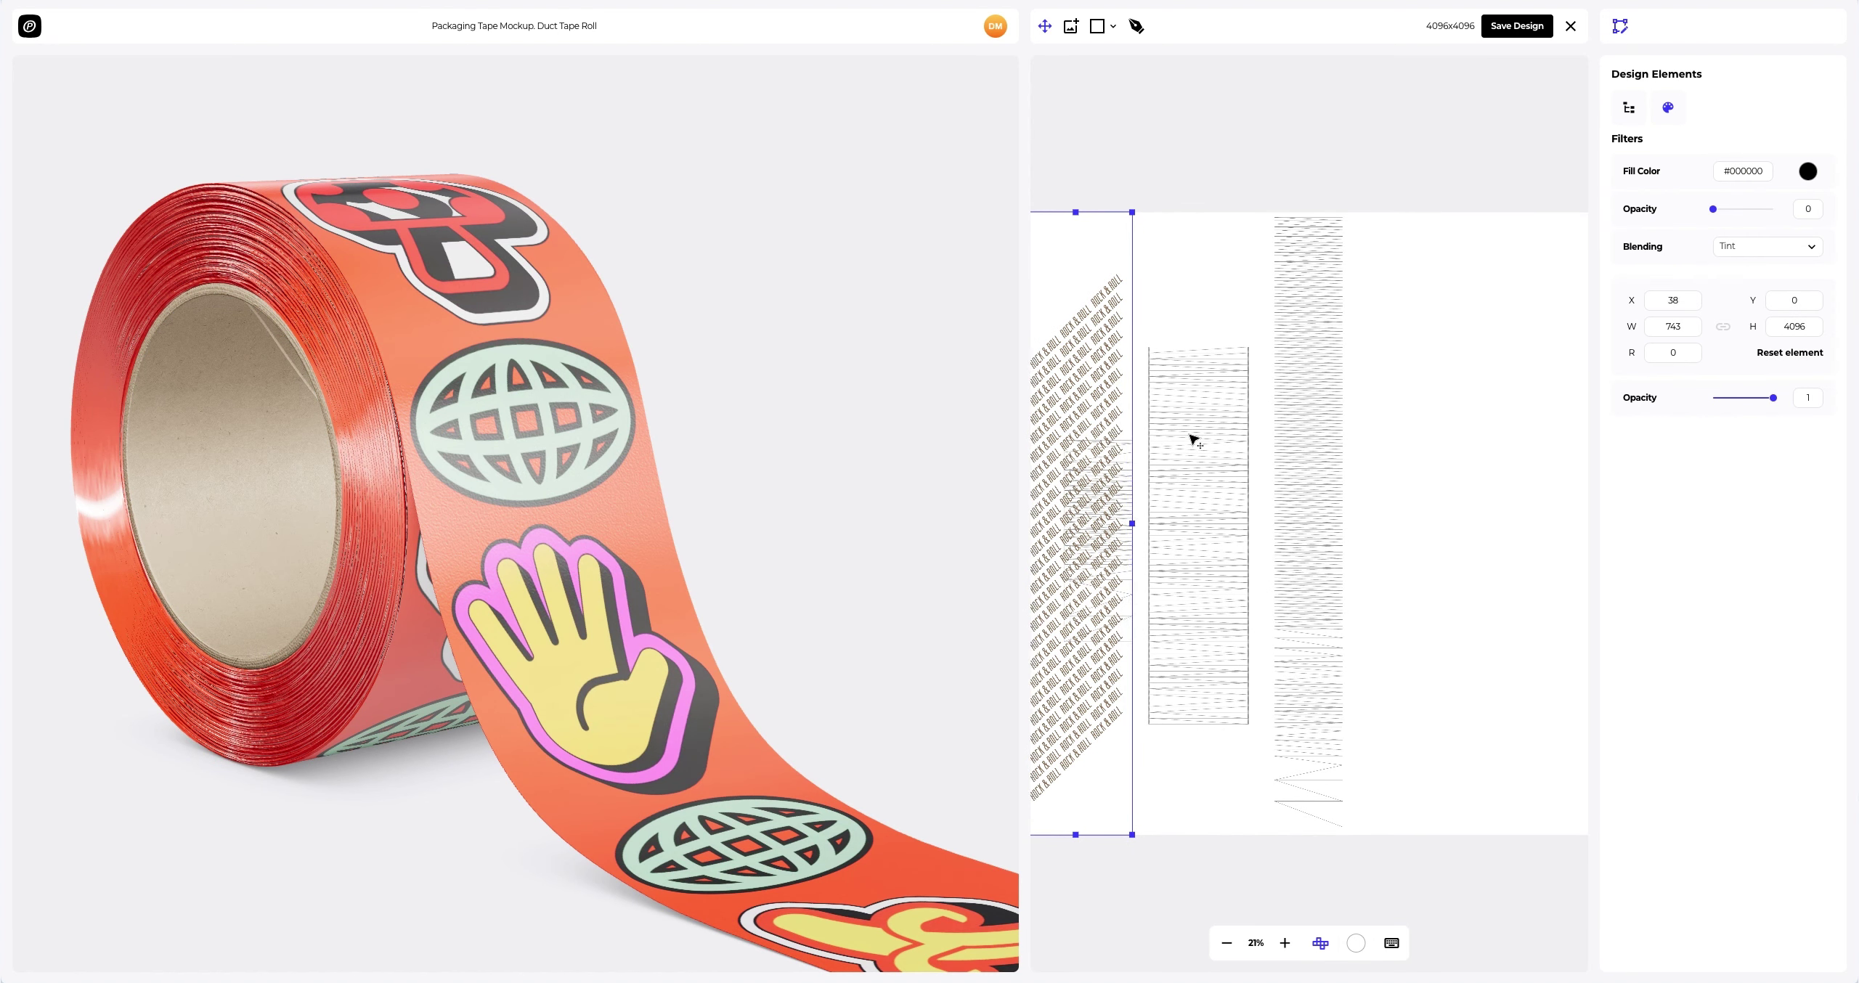
pyautogui.scroll(2, 1202, 364)
pyautogui.scroll(5, 1202, 364)
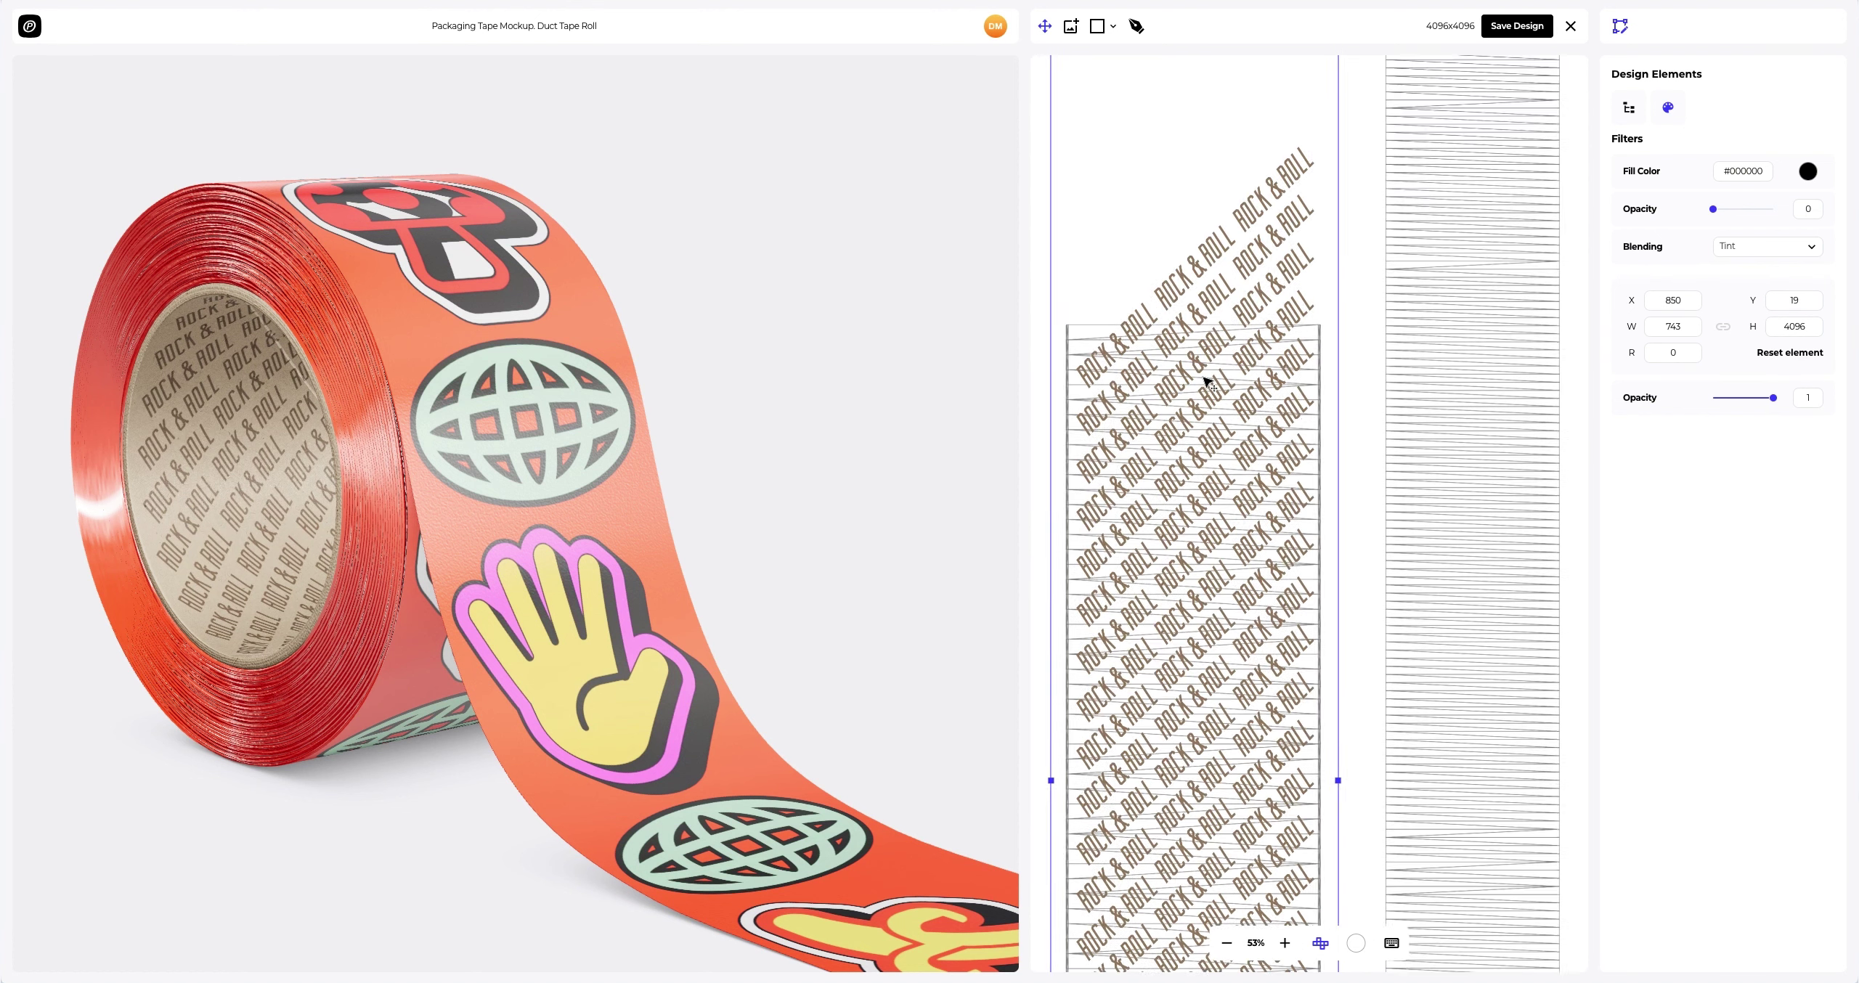
pyautogui.moveTo(1191, 387); pyautogui.dragTo(1184, 395)
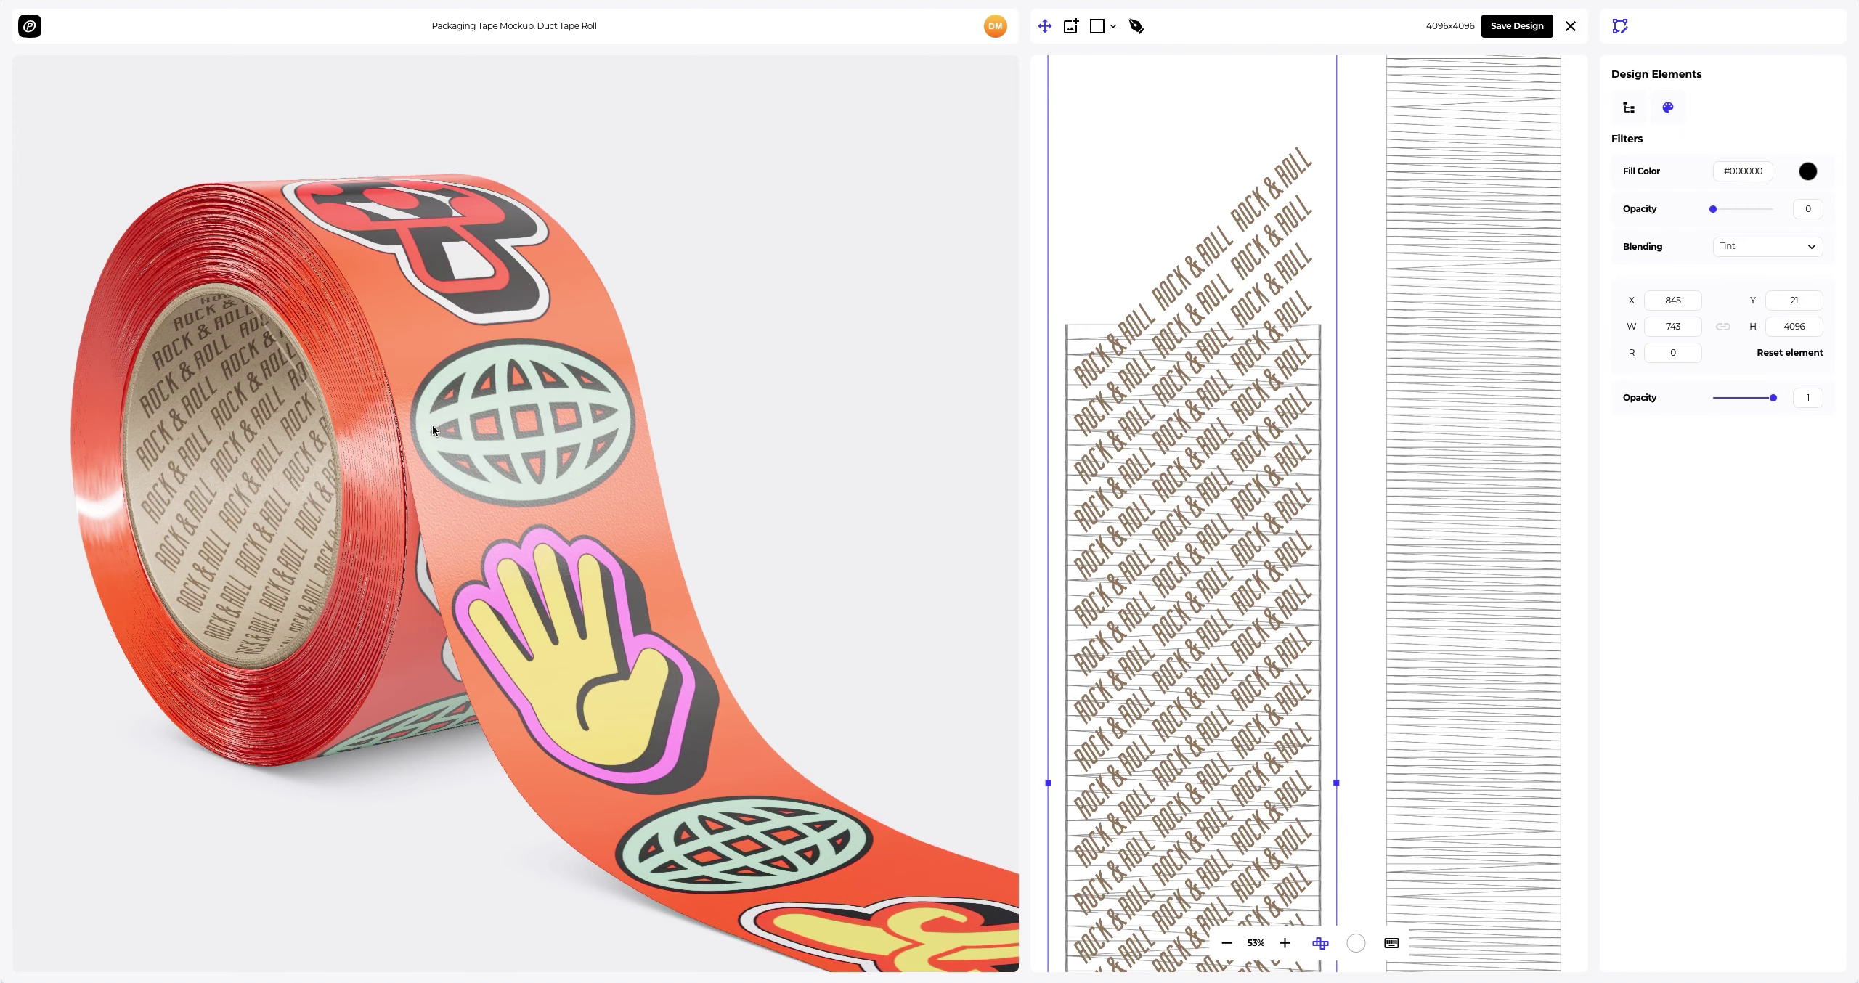
pyautogui.moveTo(354, 440)
pyautogui.mouseDown()
pyautogui.moveTo(612, 433)
pyautogui.moveTo(648, 403)
pyautogui.mouseUp()
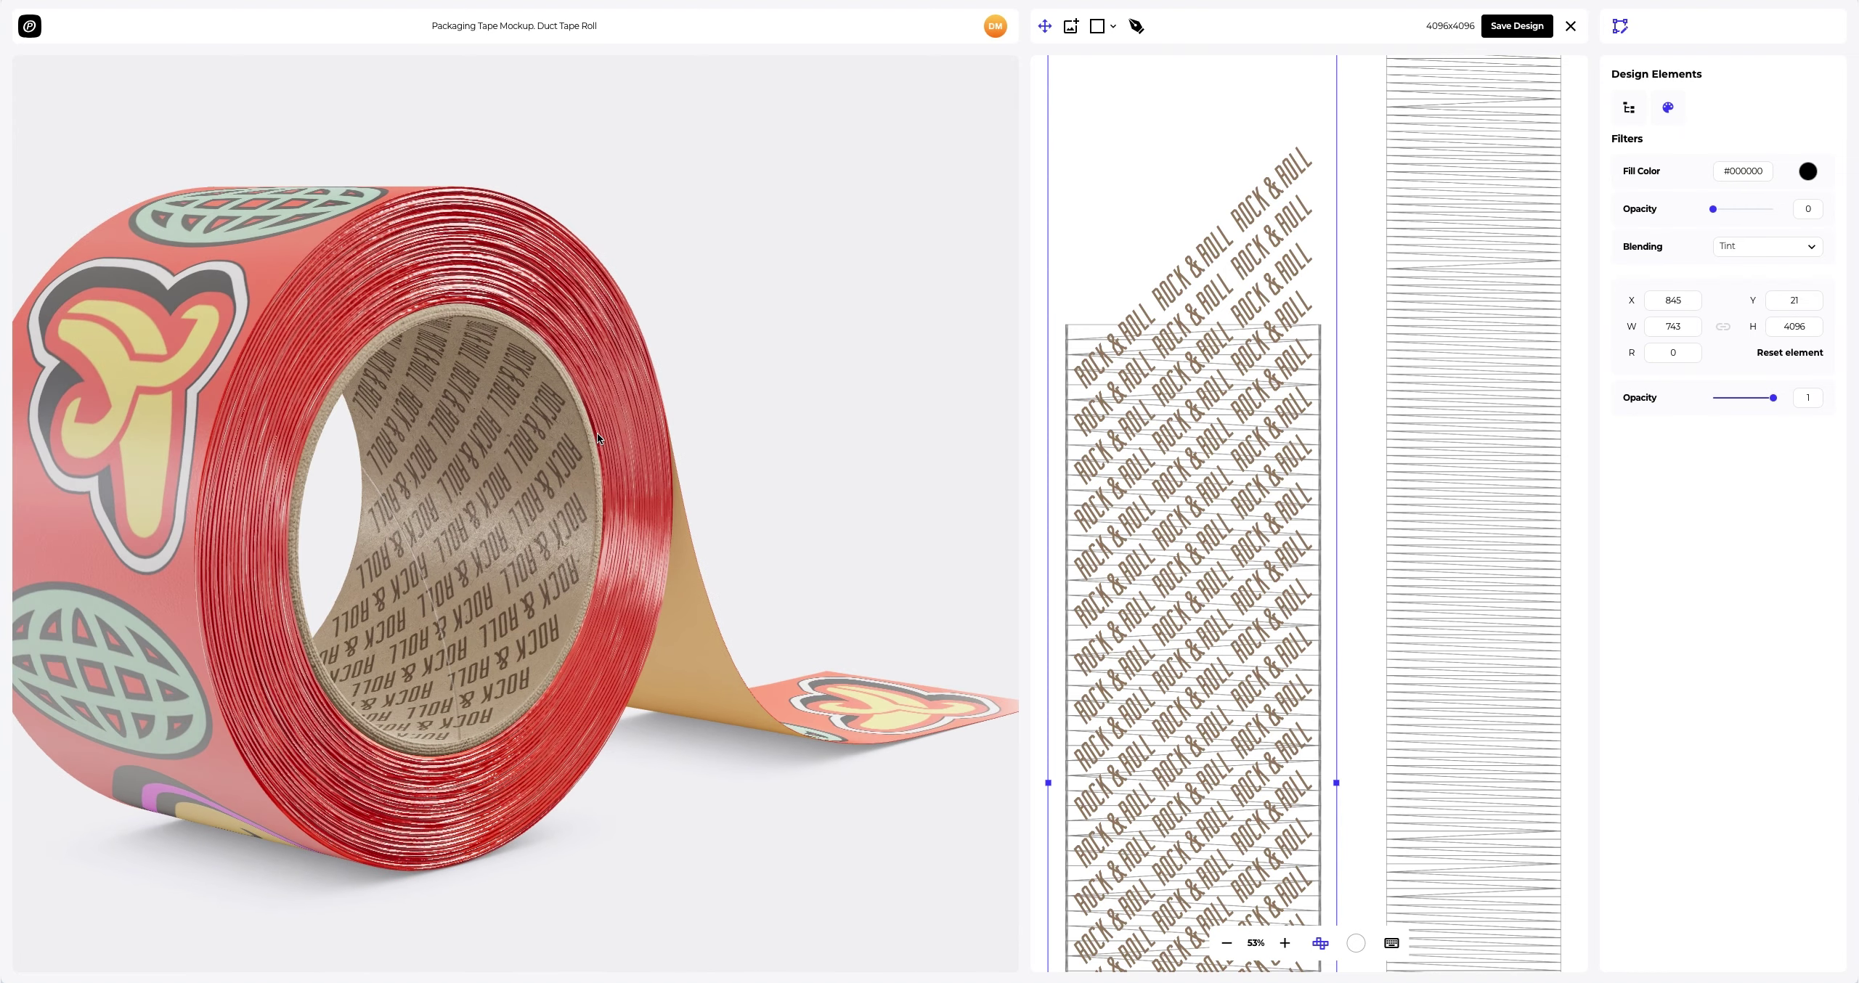
pyautogui.click(1517, 26)
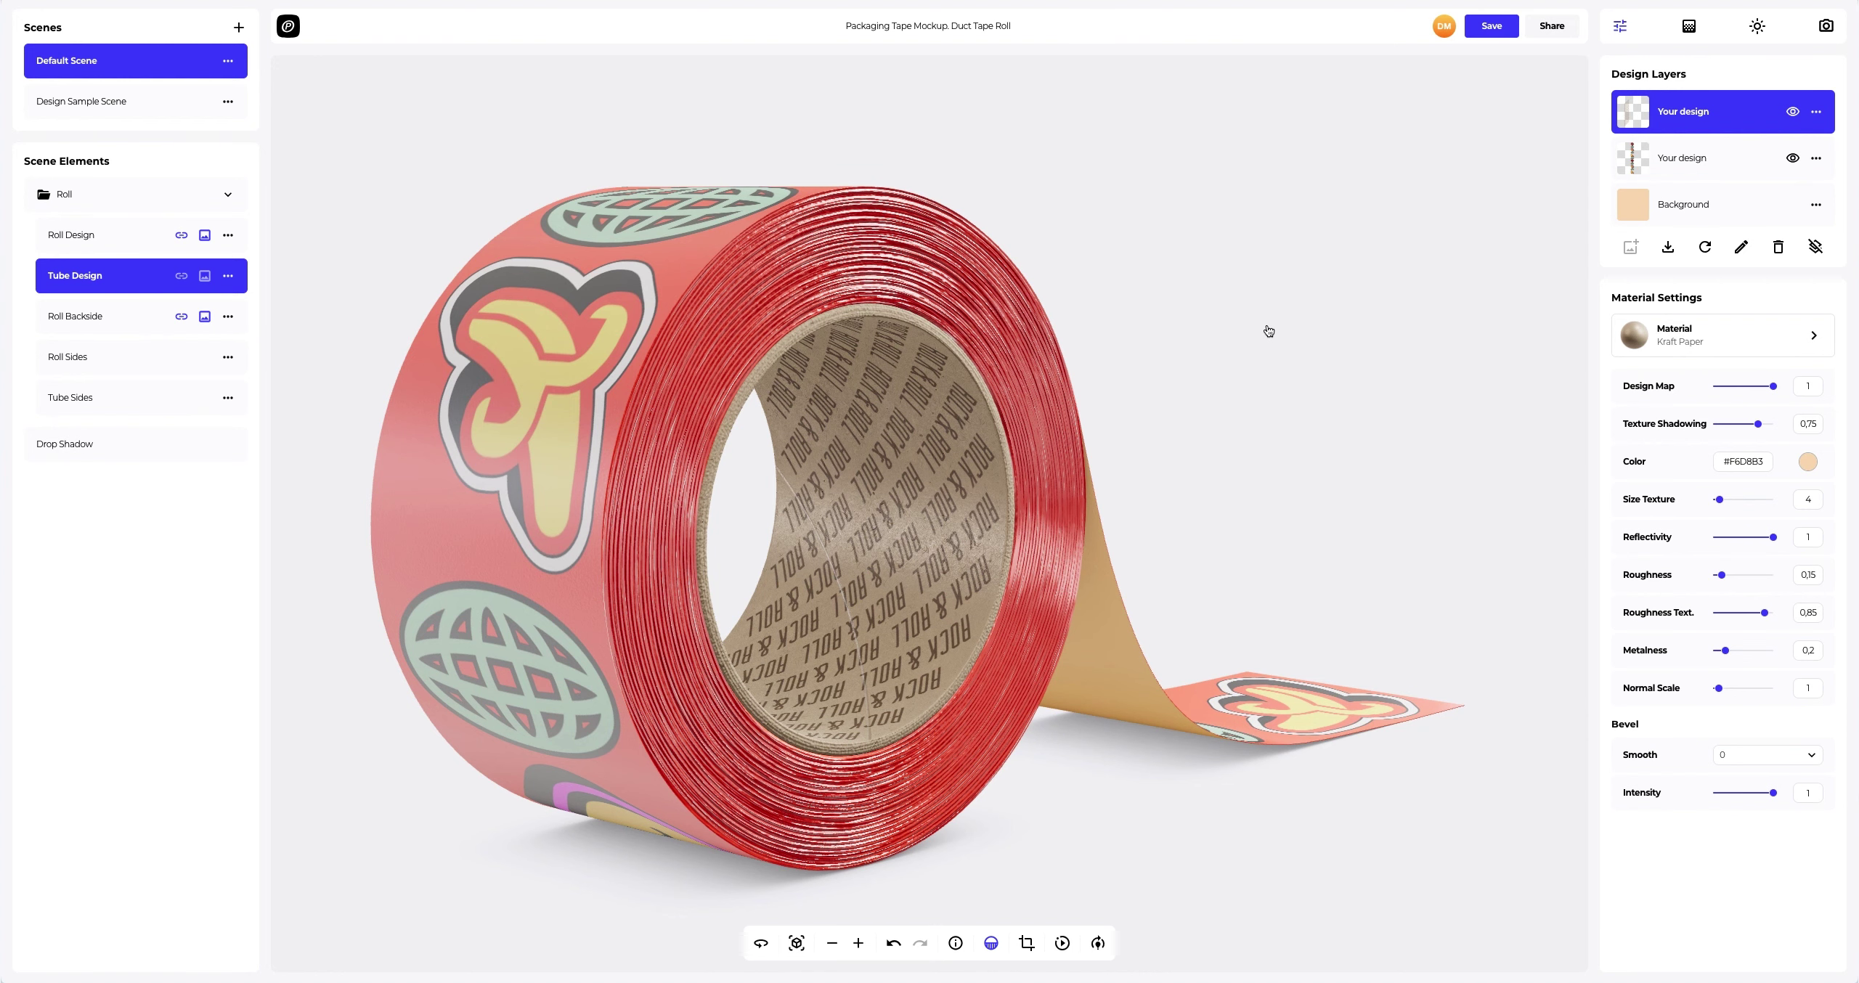
# Apply the Silver Duct Tape material to the Roll Design surface
pyautogui.moveTo(1252, 350)
pyautogui.mouseDown()
pyautogui.moveTo(842, 404)
pyautogui.moveTo(903, 402)
pyautogui.mouseUp()
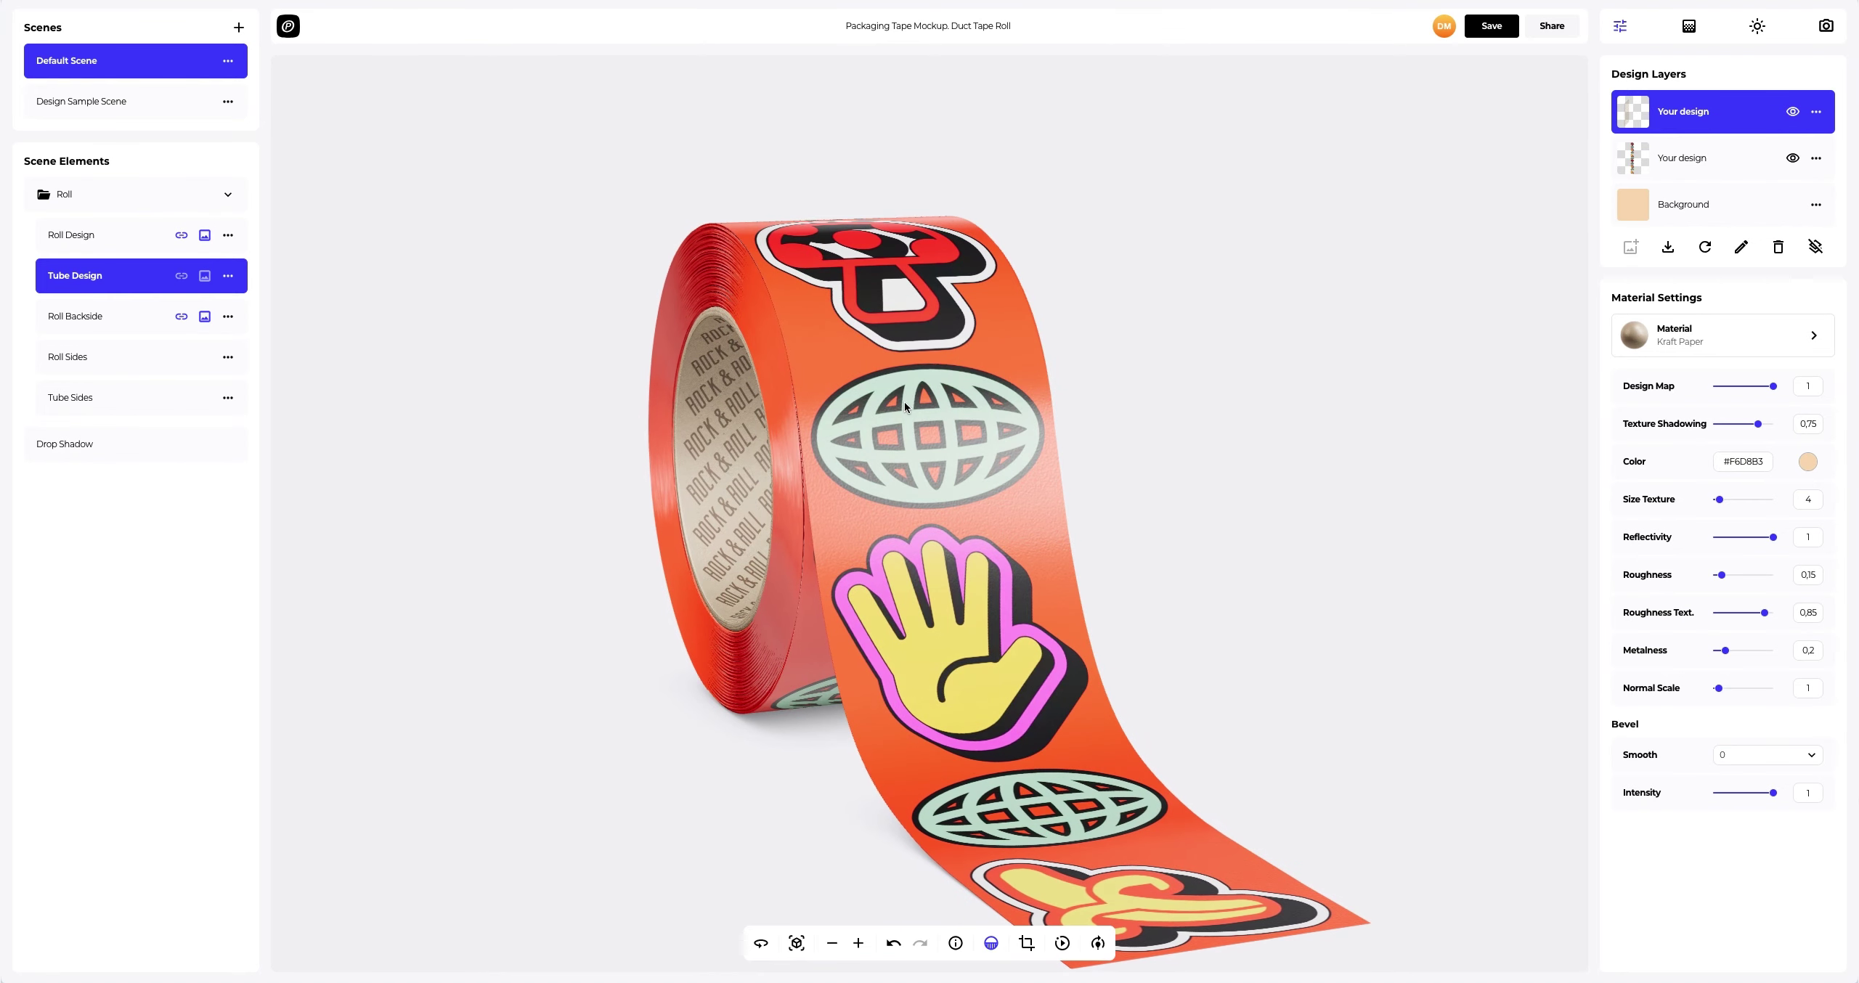
pyautogui.scroll(3, 906, 402)
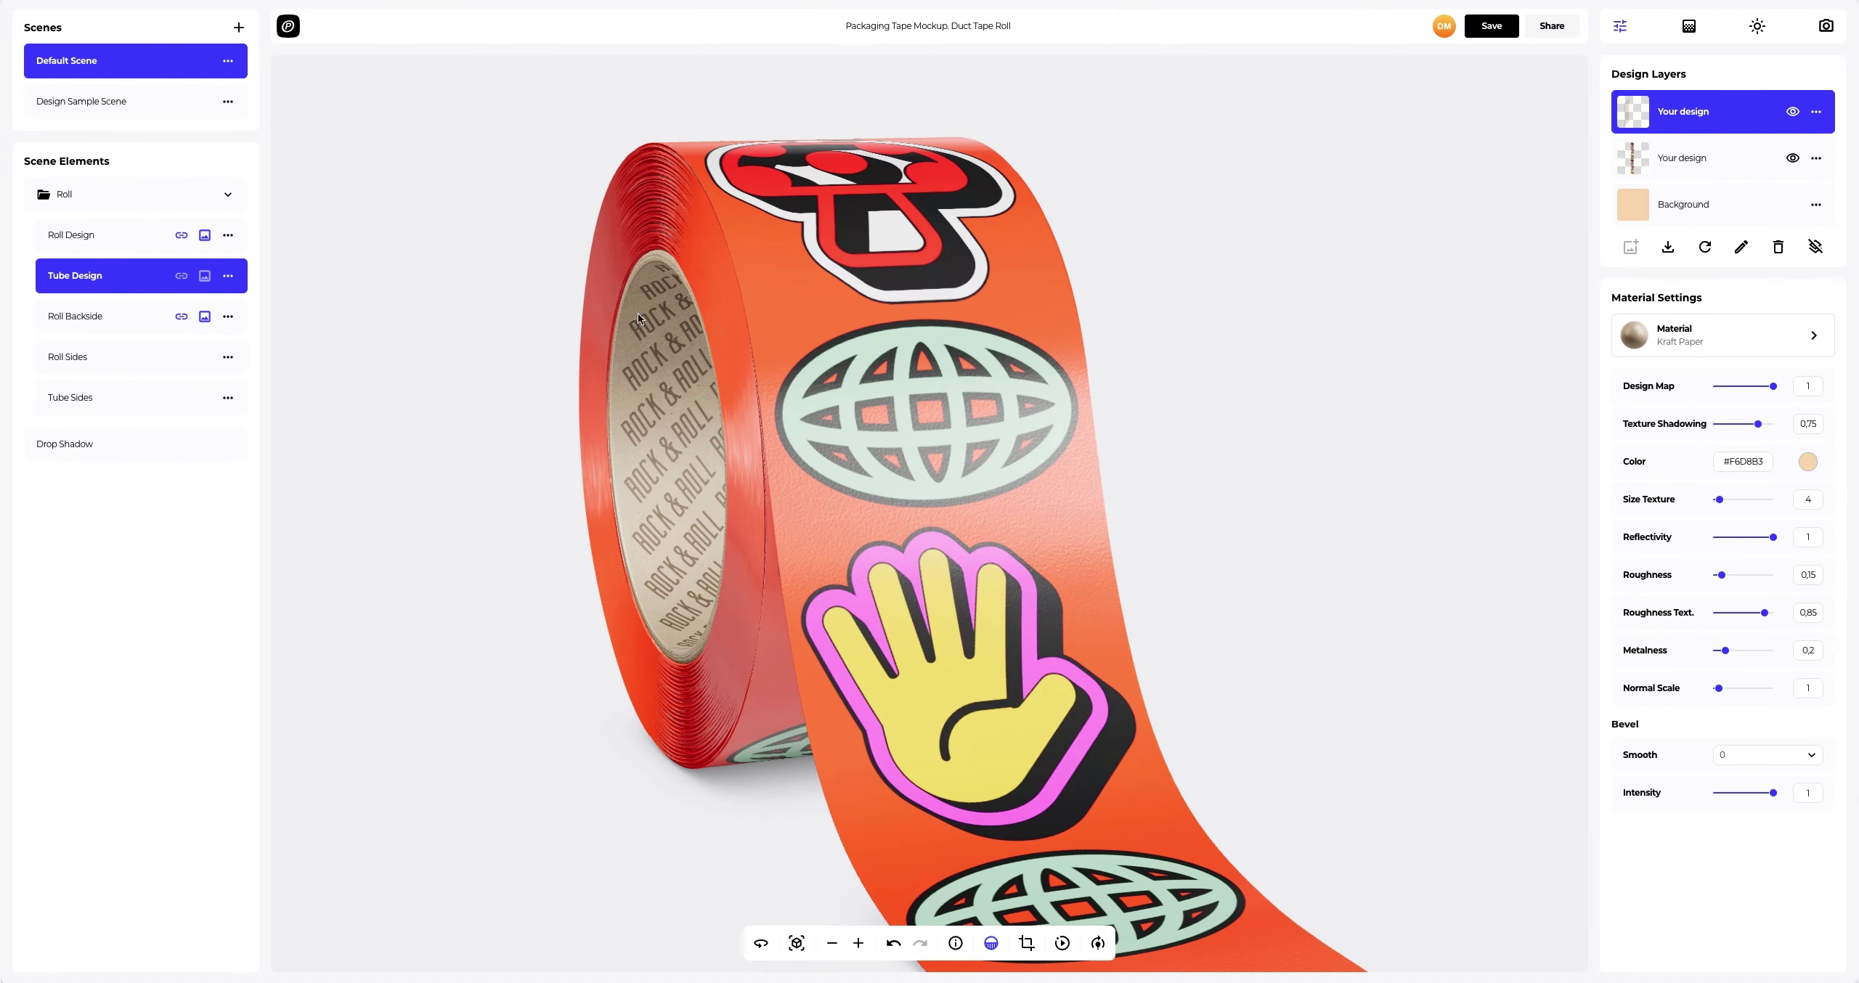
pyautogui.click(79, 240)
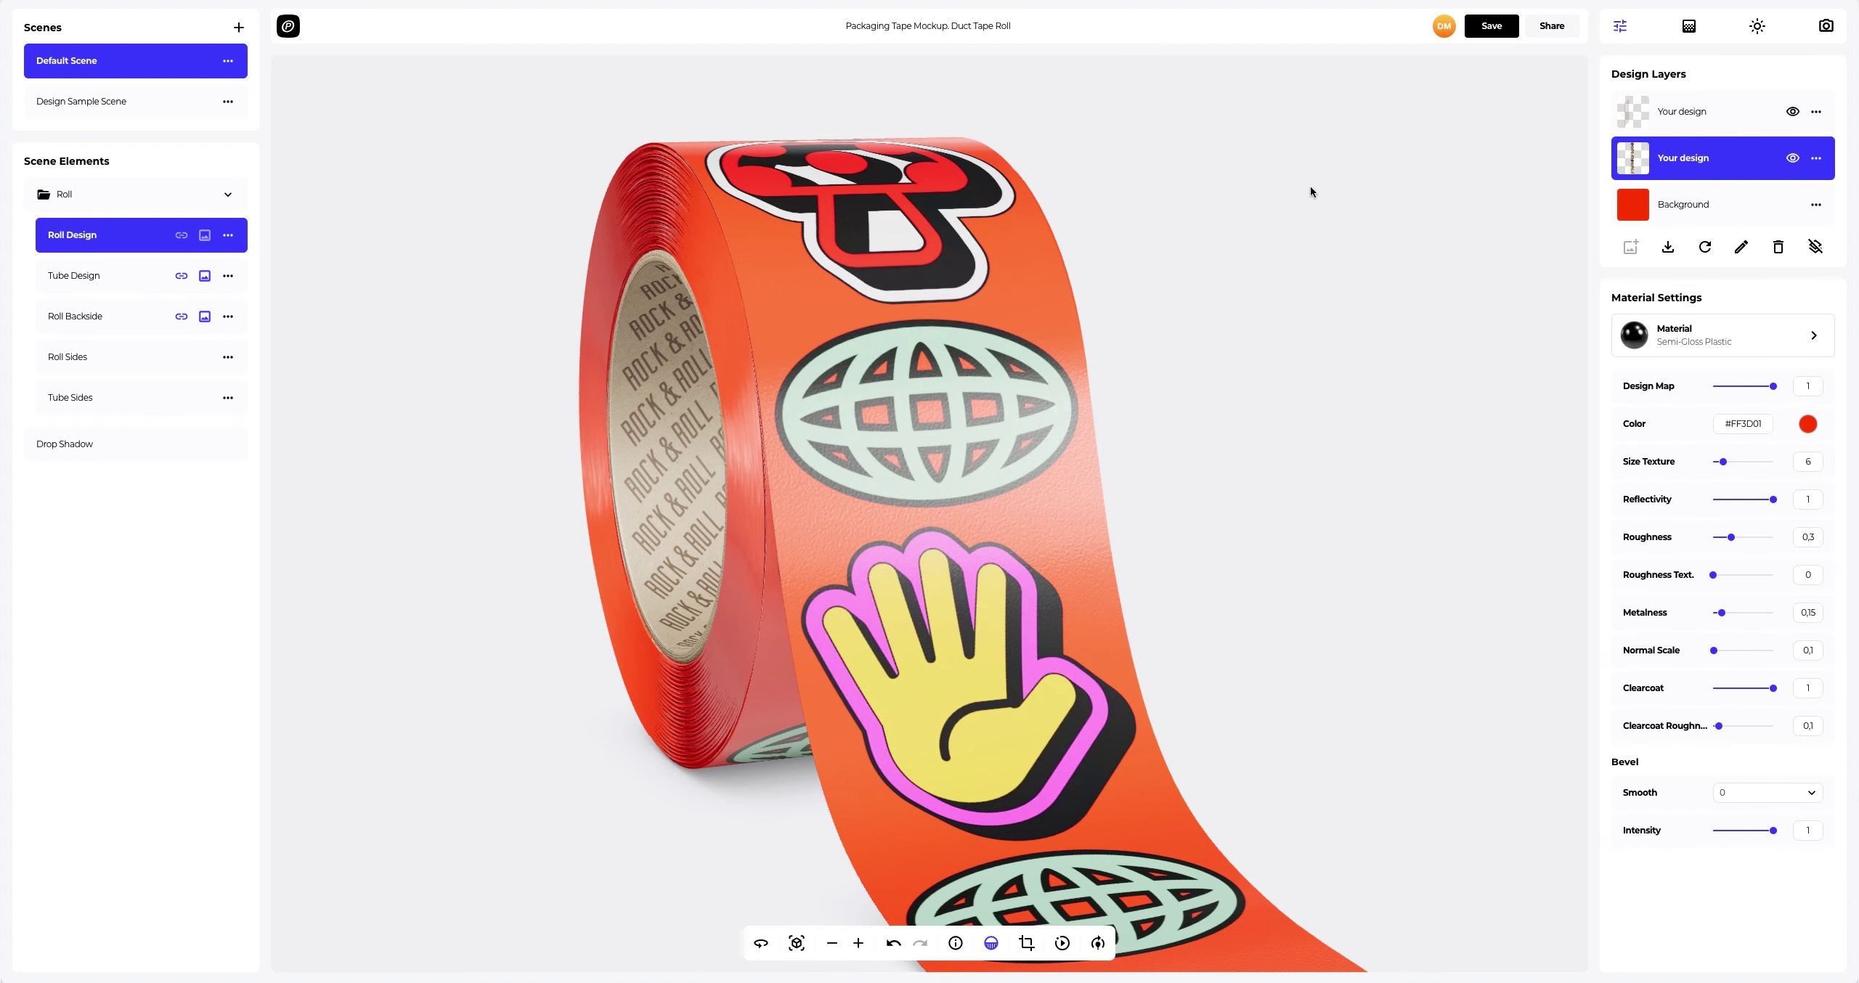
pyautogui.click(1708, 333)
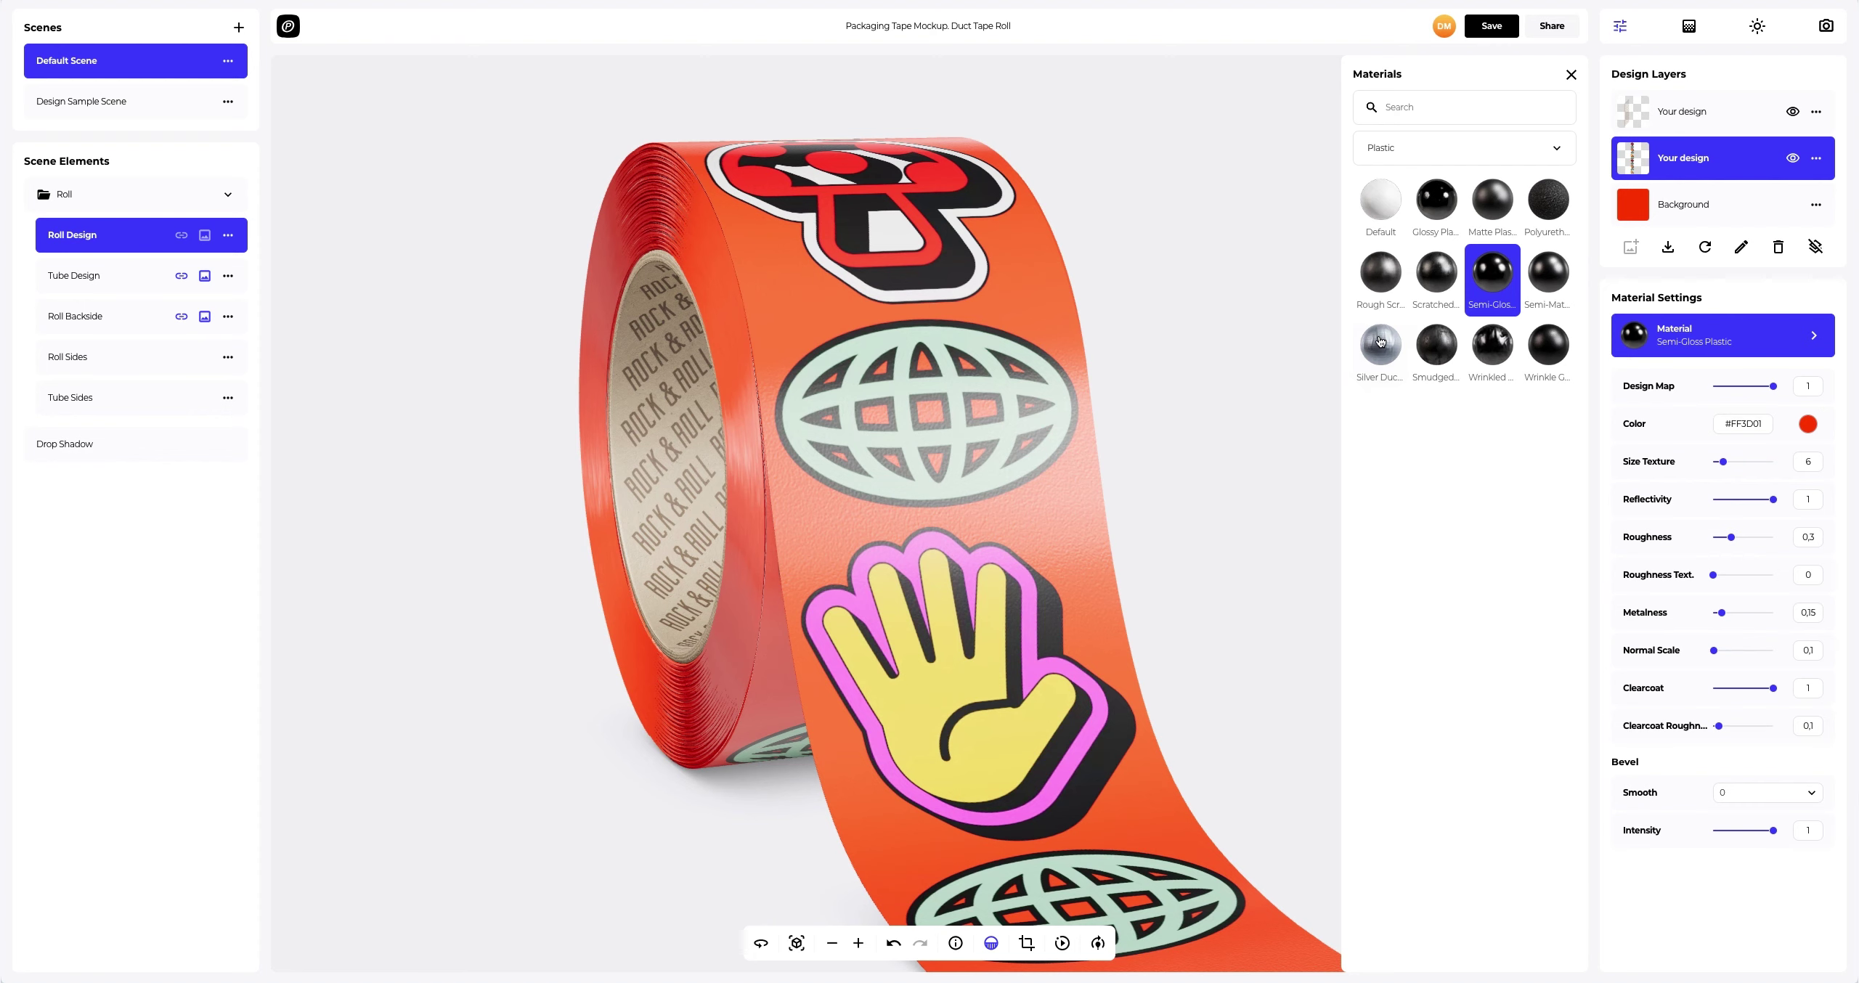
pyautogui.click(1379, 342)
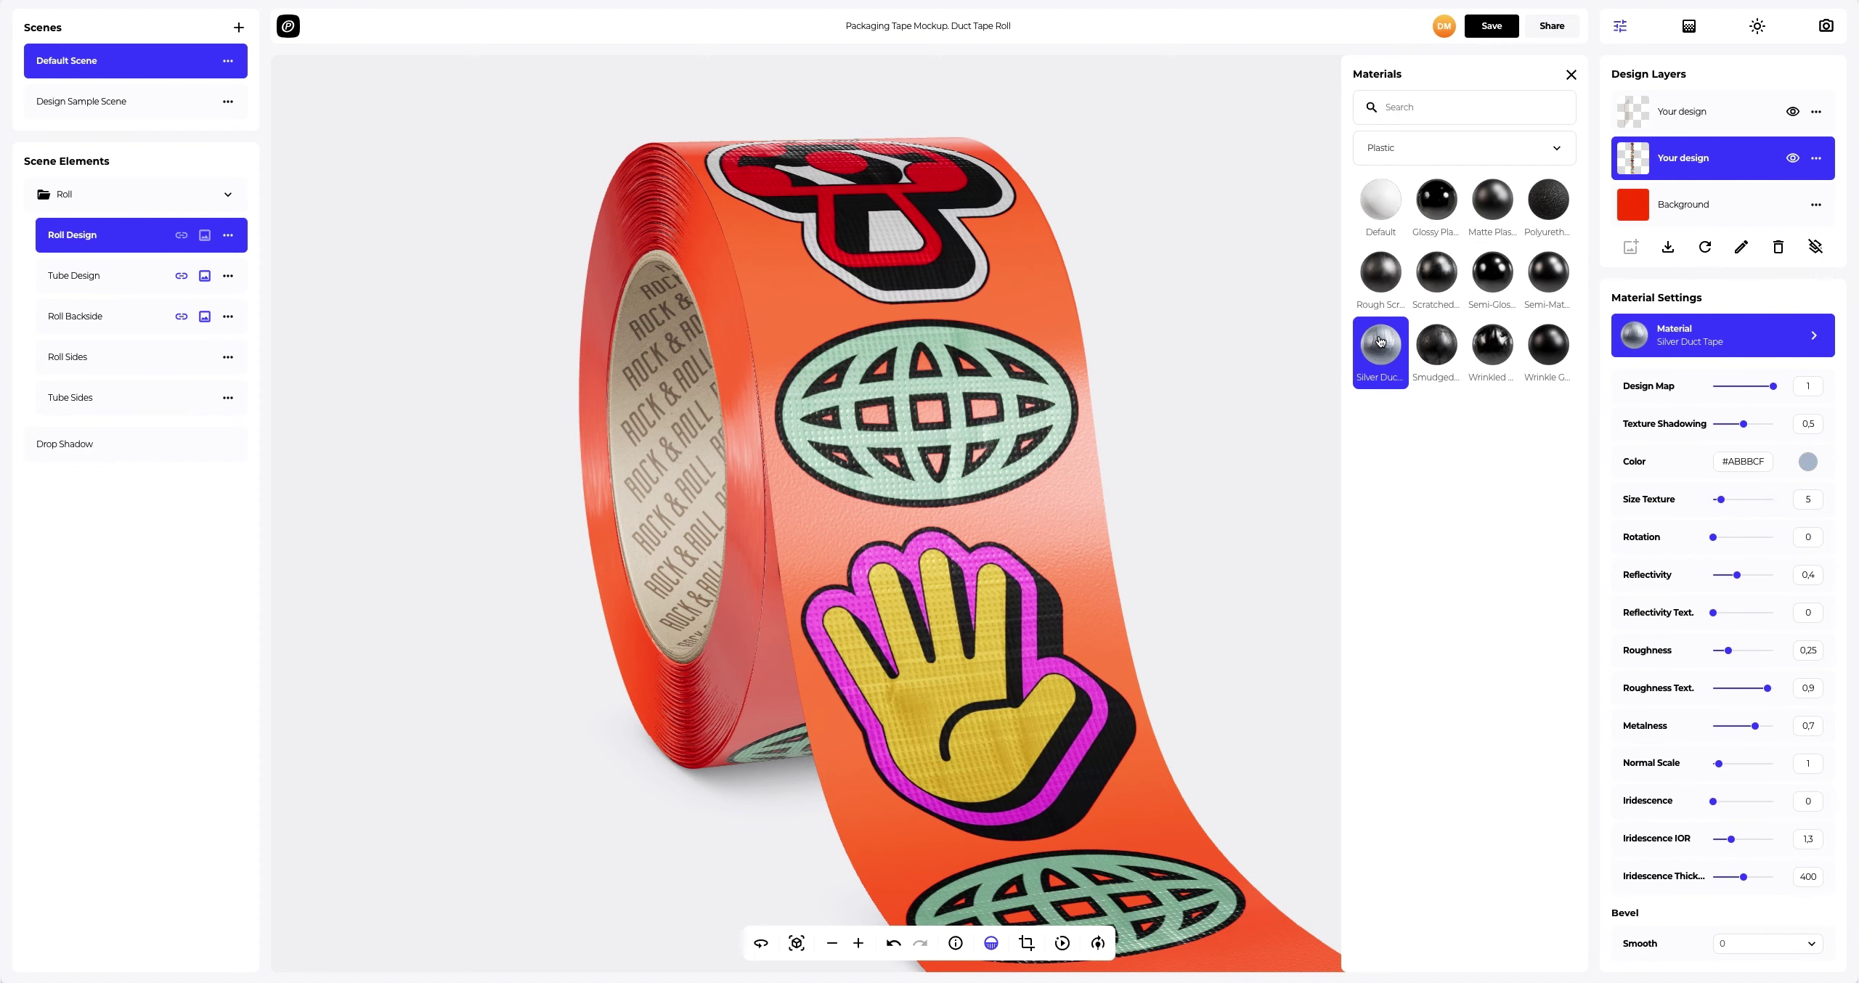
pyautogui.click(1569, 74)
pyautogui.moveTo(1258, 239)
pyautogui.mouseDown()
pyautogui.moveTo(1053, 263)
pyautogui.moveTo(1232, 260)
pyautogui.mouseUp()
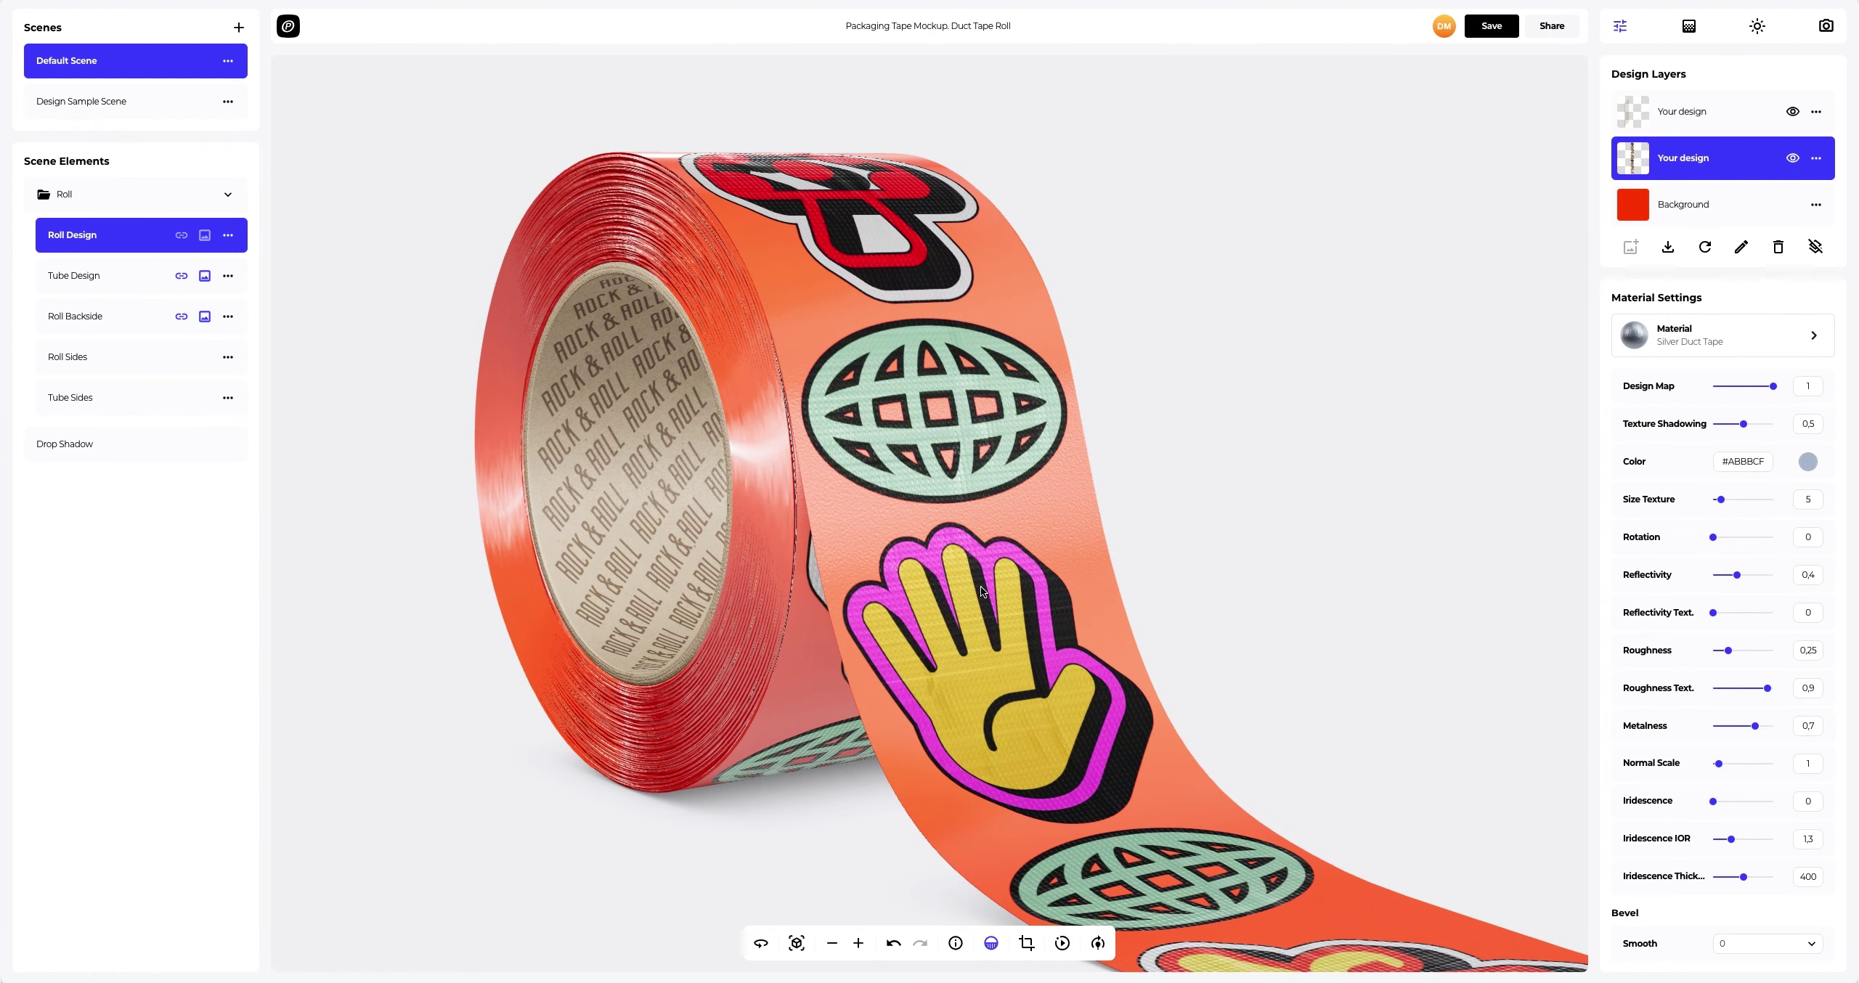
pyautogui.scroll(-3, 929, 509)
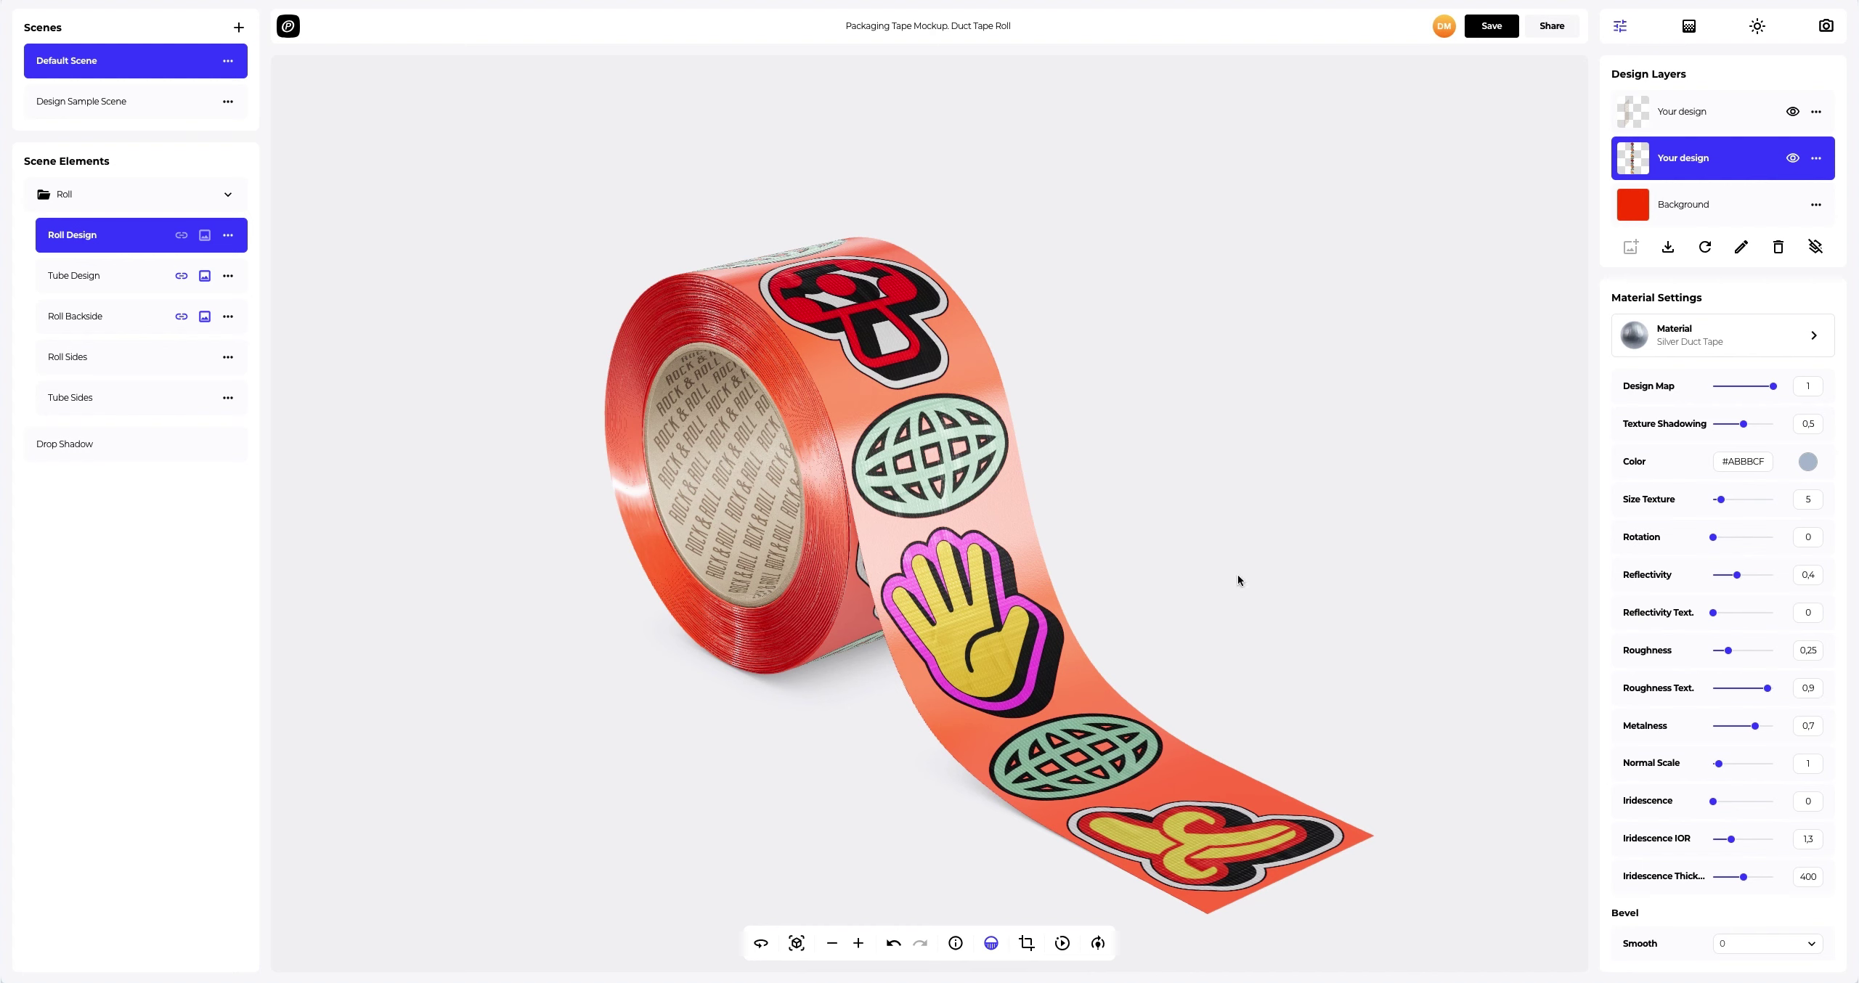
# Try dark blue and amber solid colours for the scene background
pyautogui.click(1692, 29)
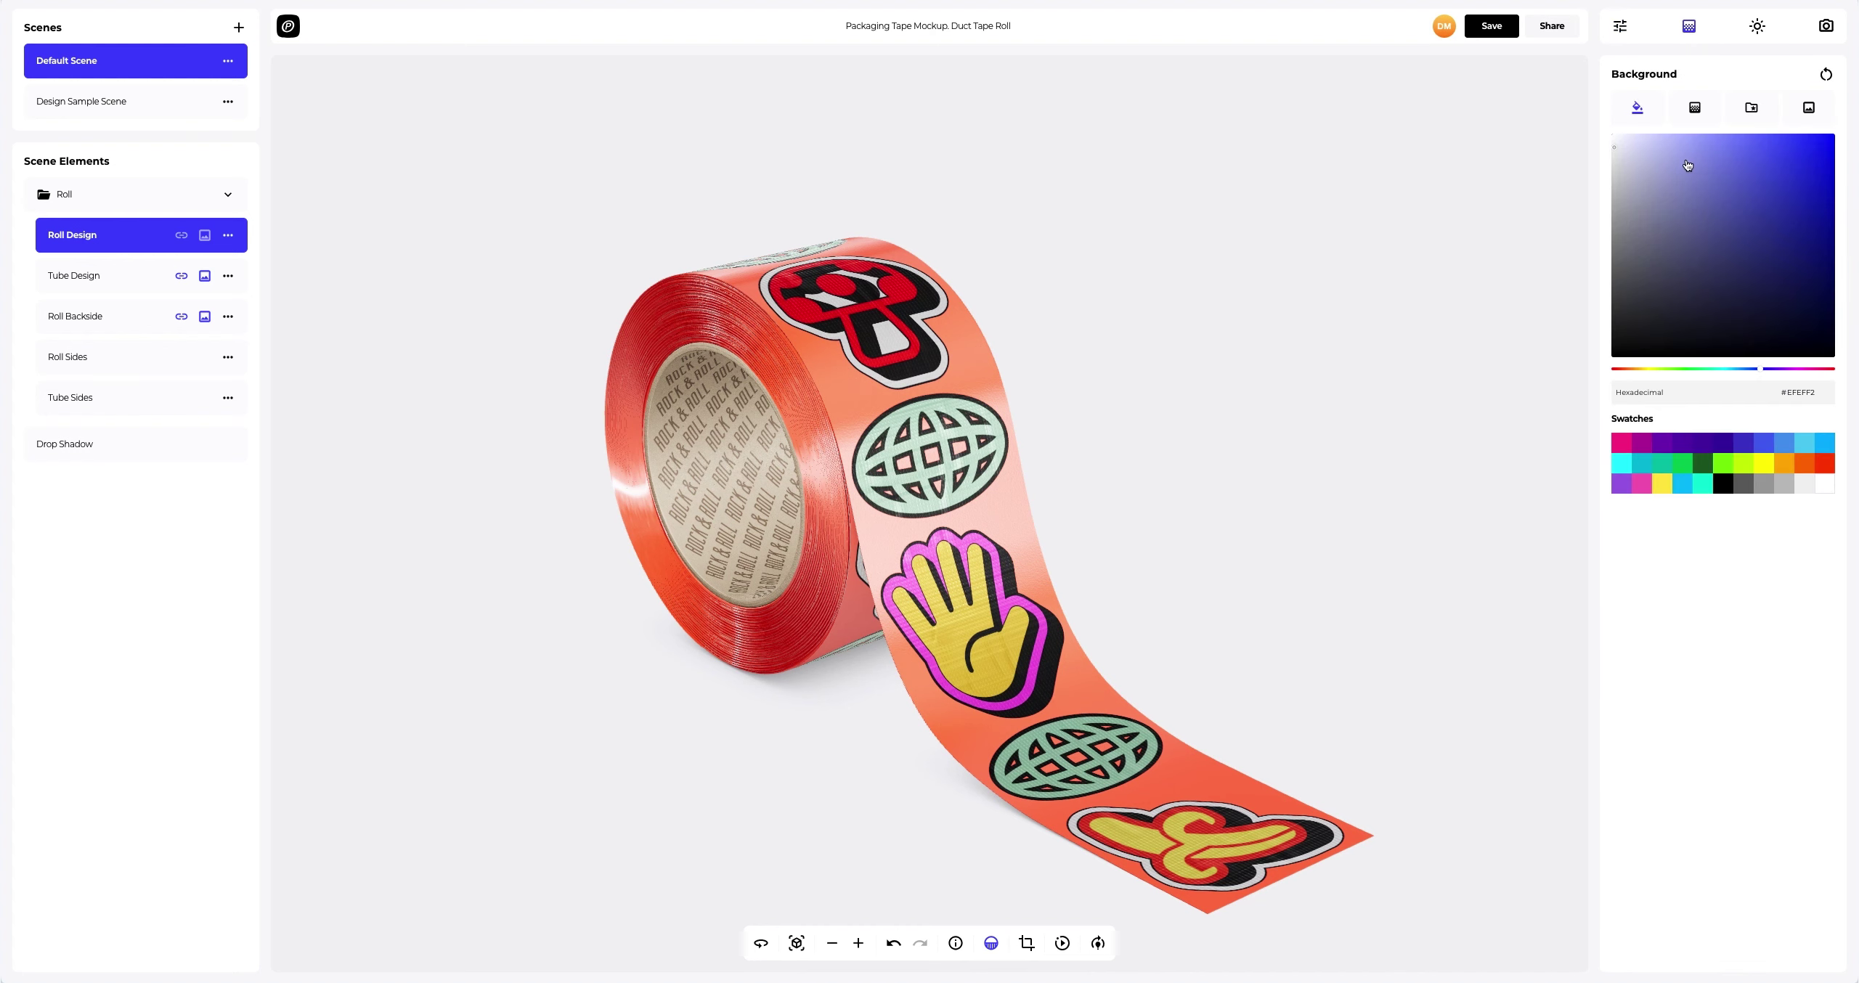
pyautogui.moveTo(1686, 164)
pyautogui.mouseDown()
pyautogui.moveTo(1747, 218)
pyautogui.moveTo(1739, 282)
pyautogui.mouseUp()
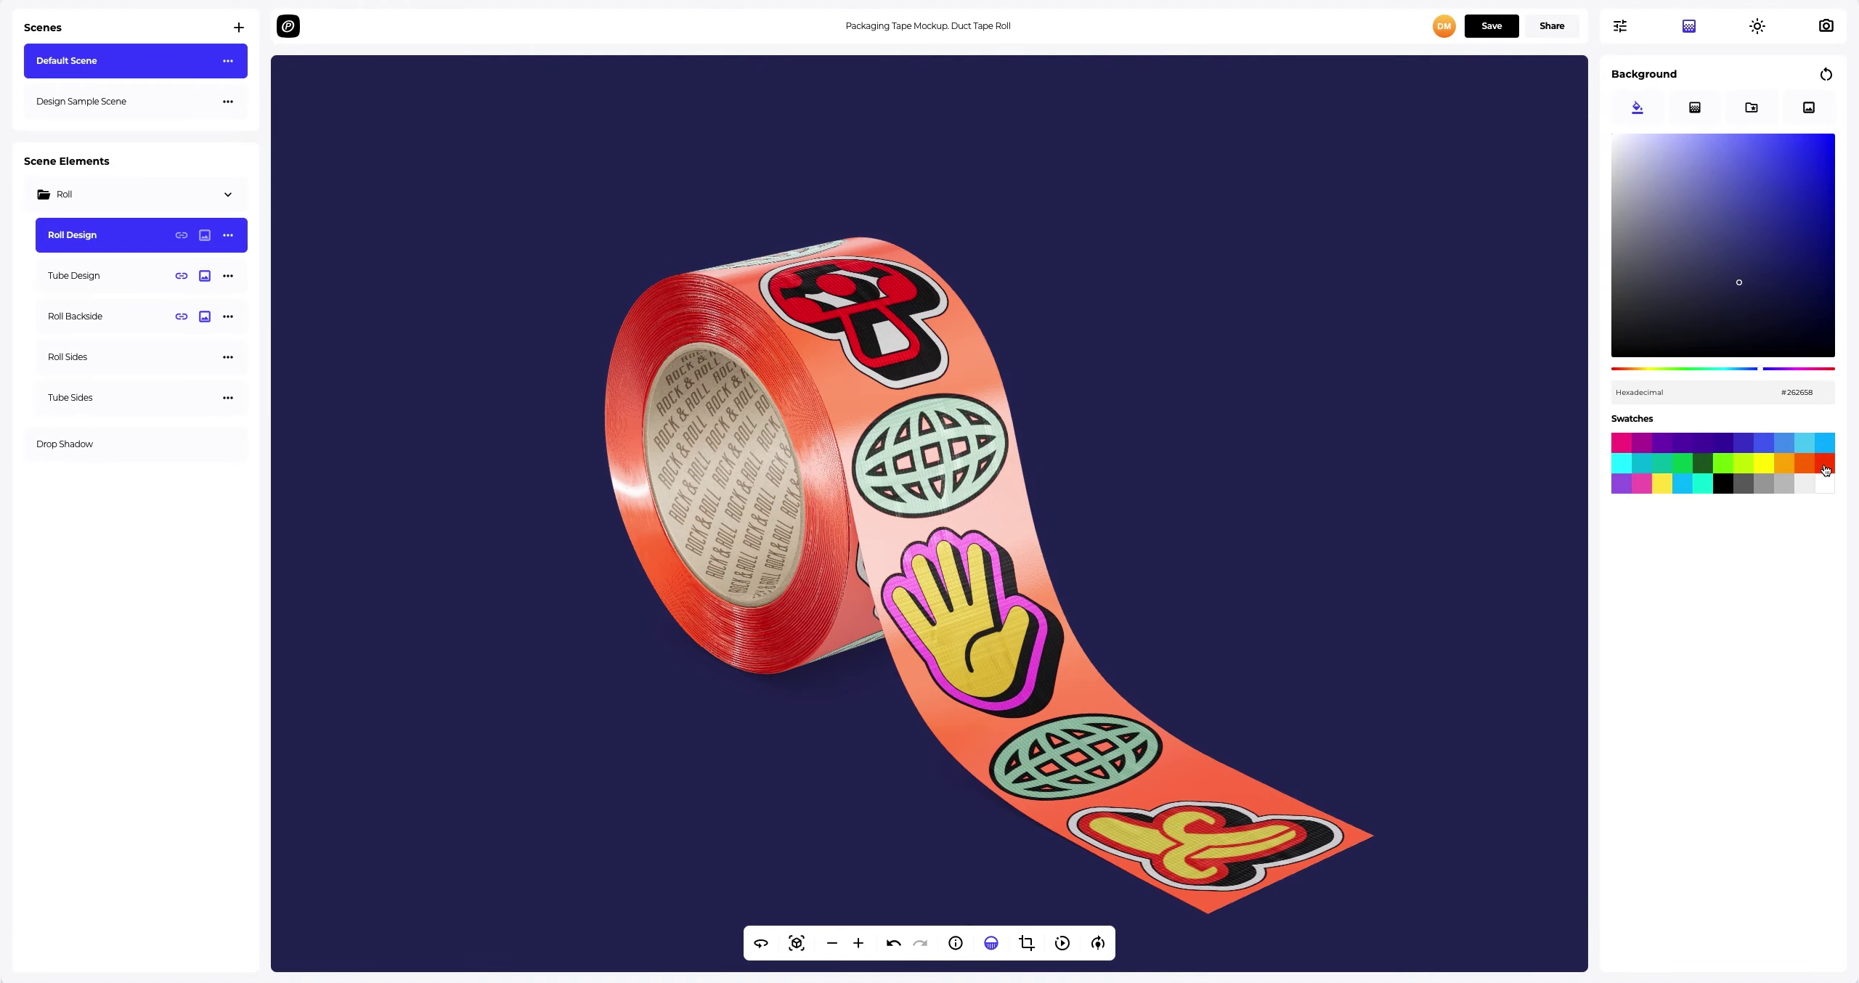
pyautogui.click(1826, 468)
pyautogui.click(1781, 470)
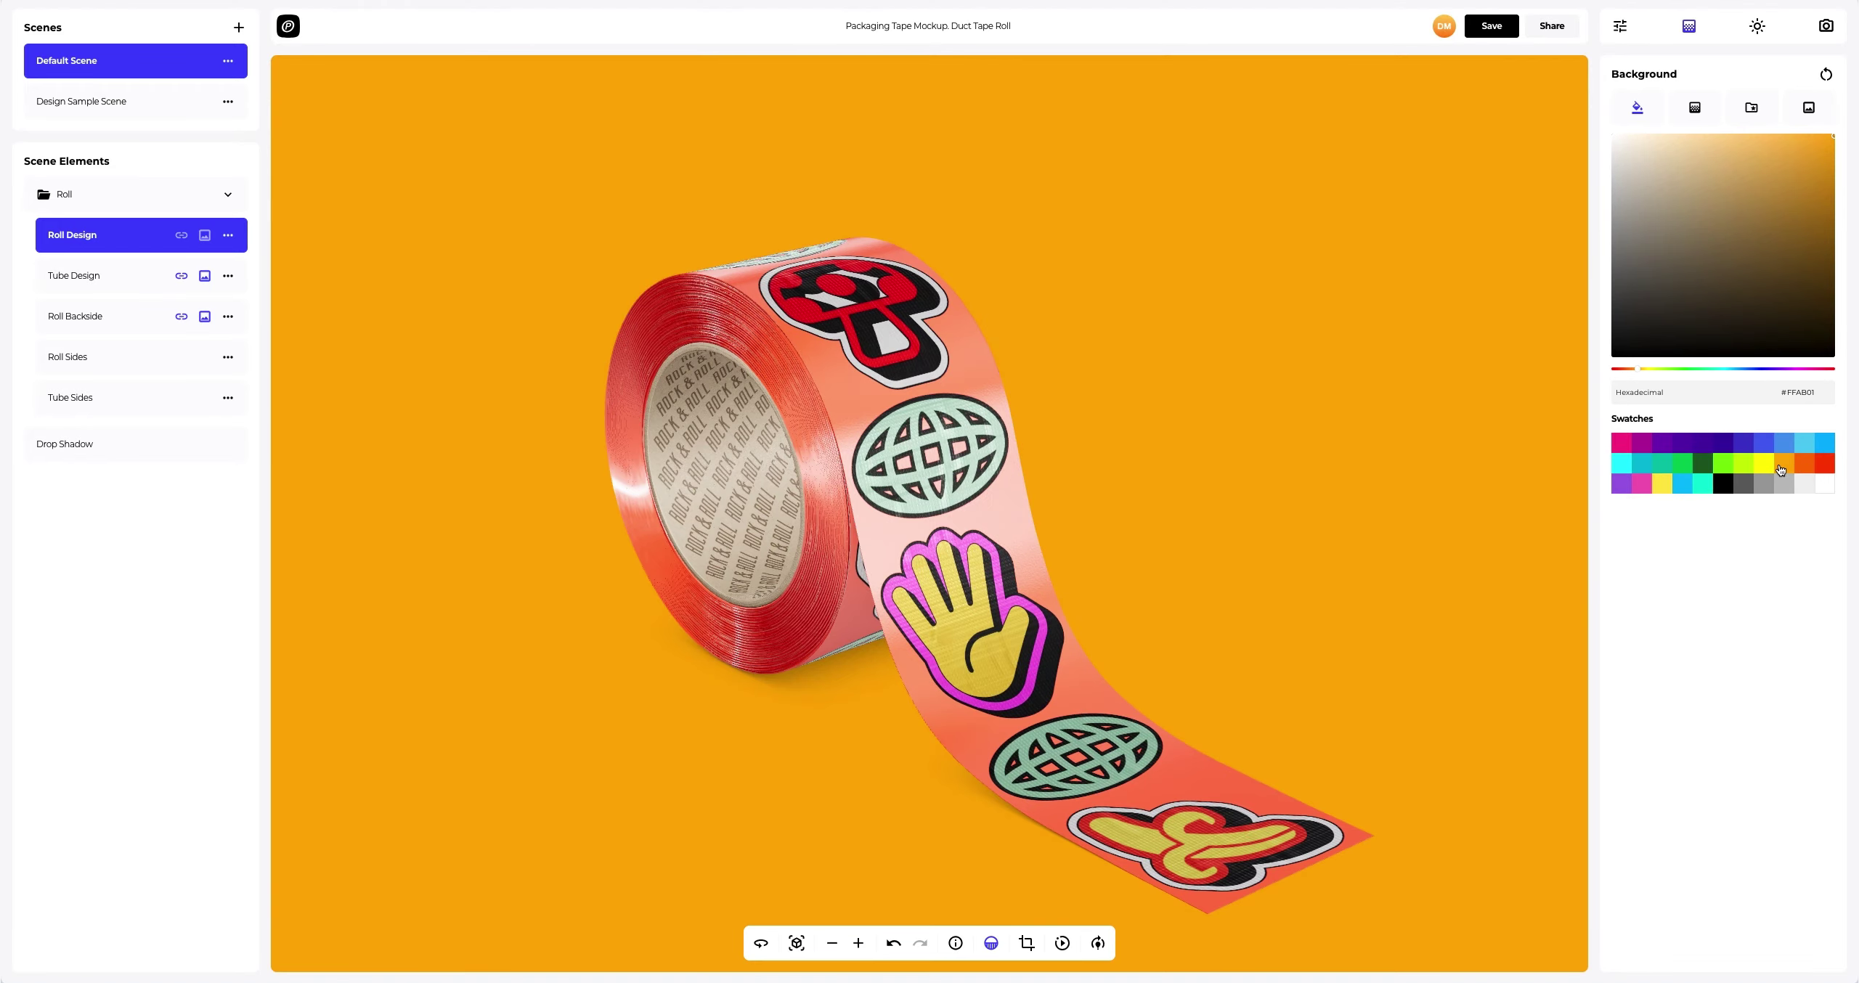
# Make the background a radial gradient with Color A red and Color B orange
pyautogui.click(1693, 109)
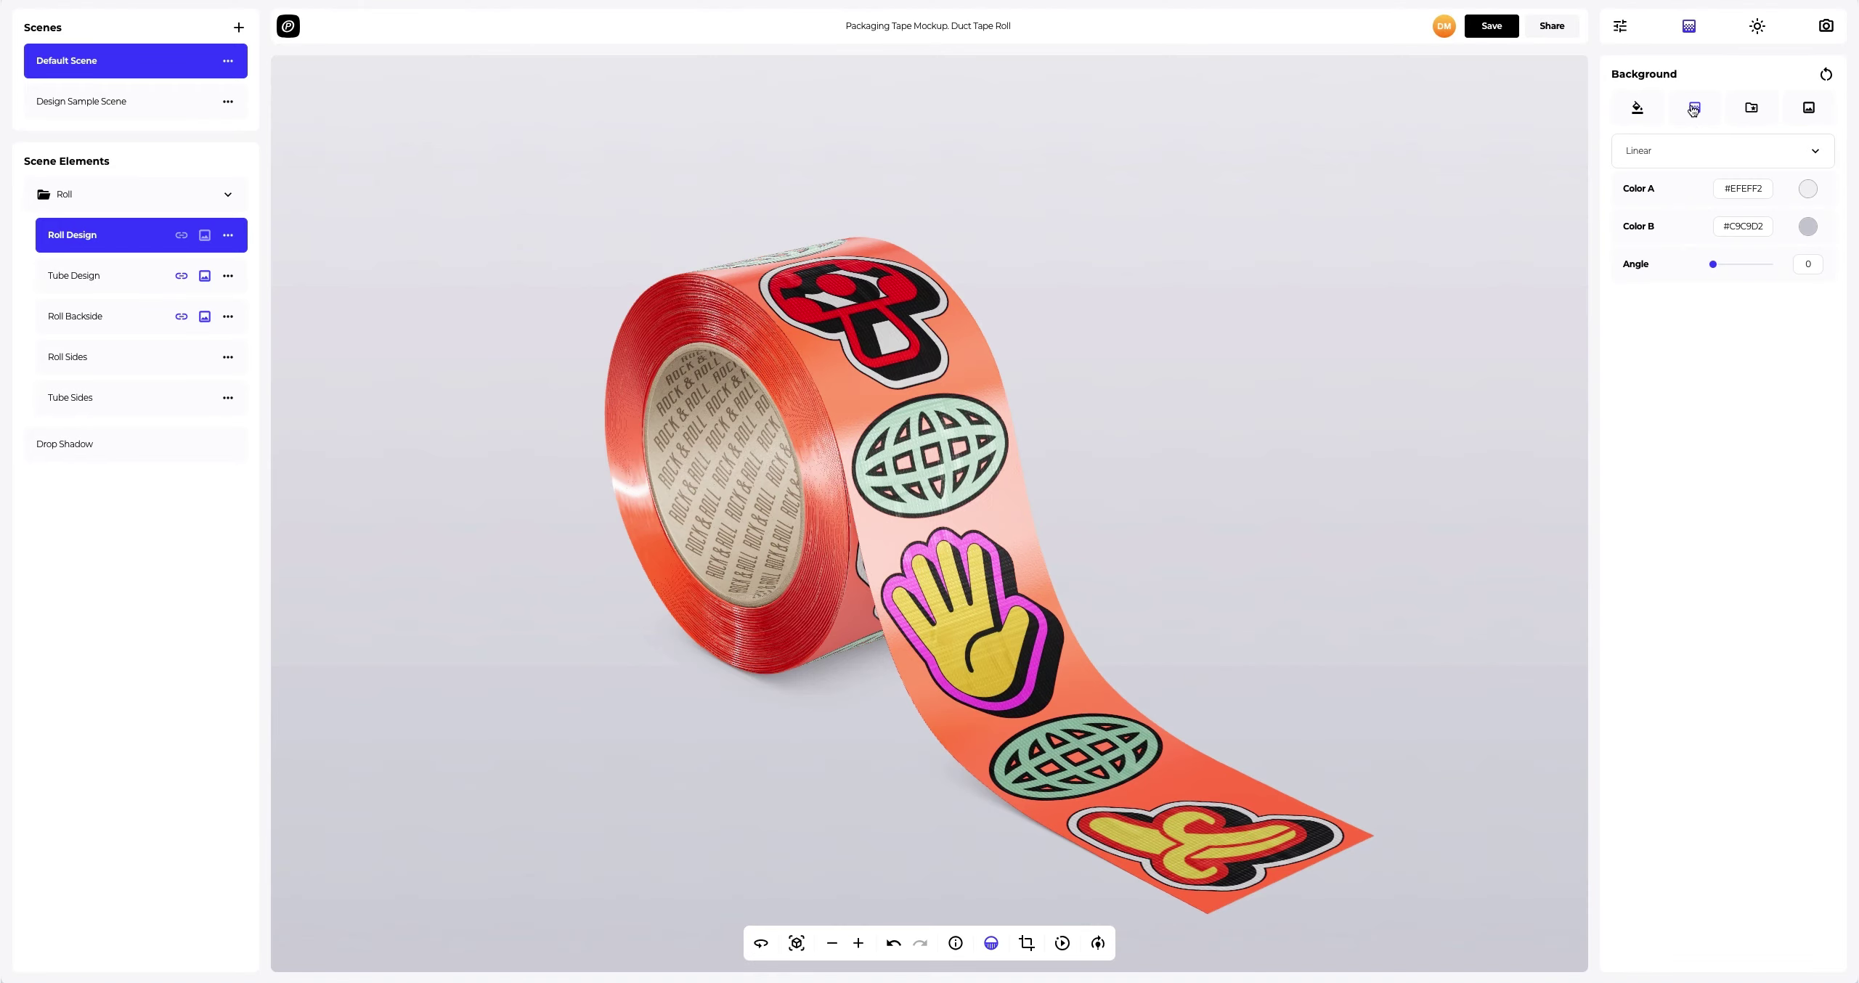
pyautogui.click(1805, 189)
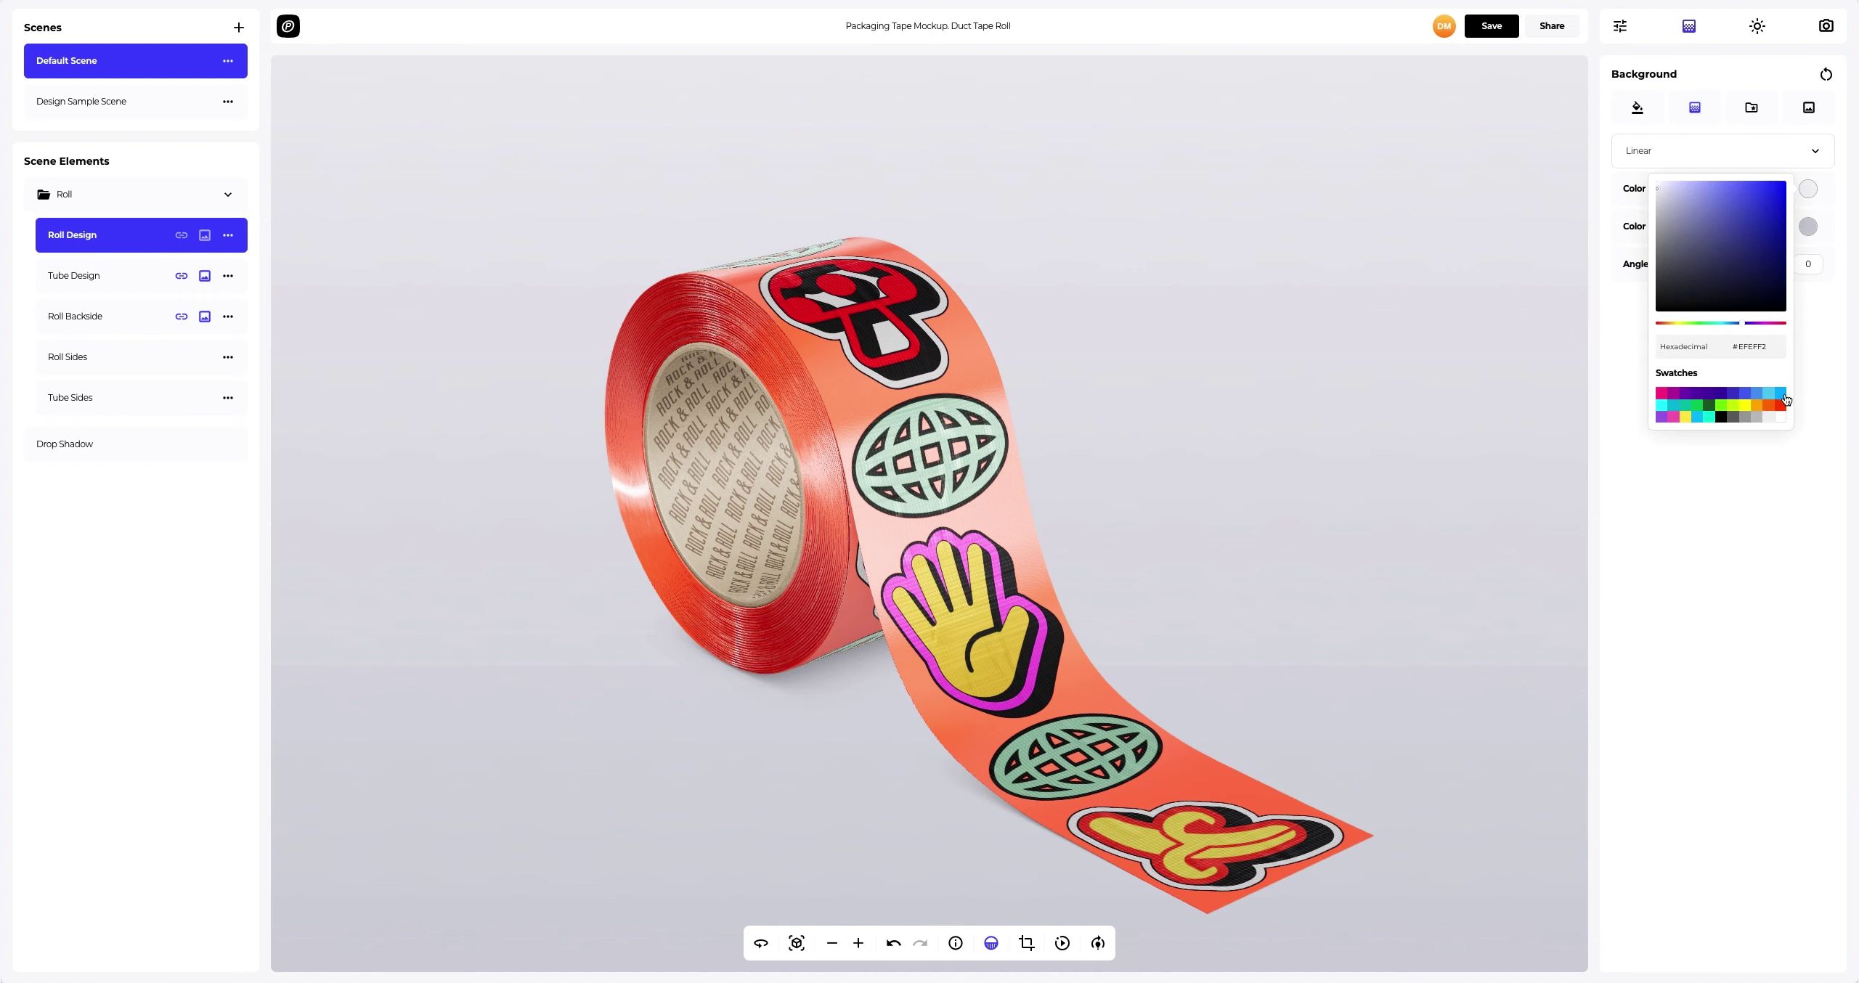
pyautogui.click(1785, 407)
pyautogui.click(1808, 228)
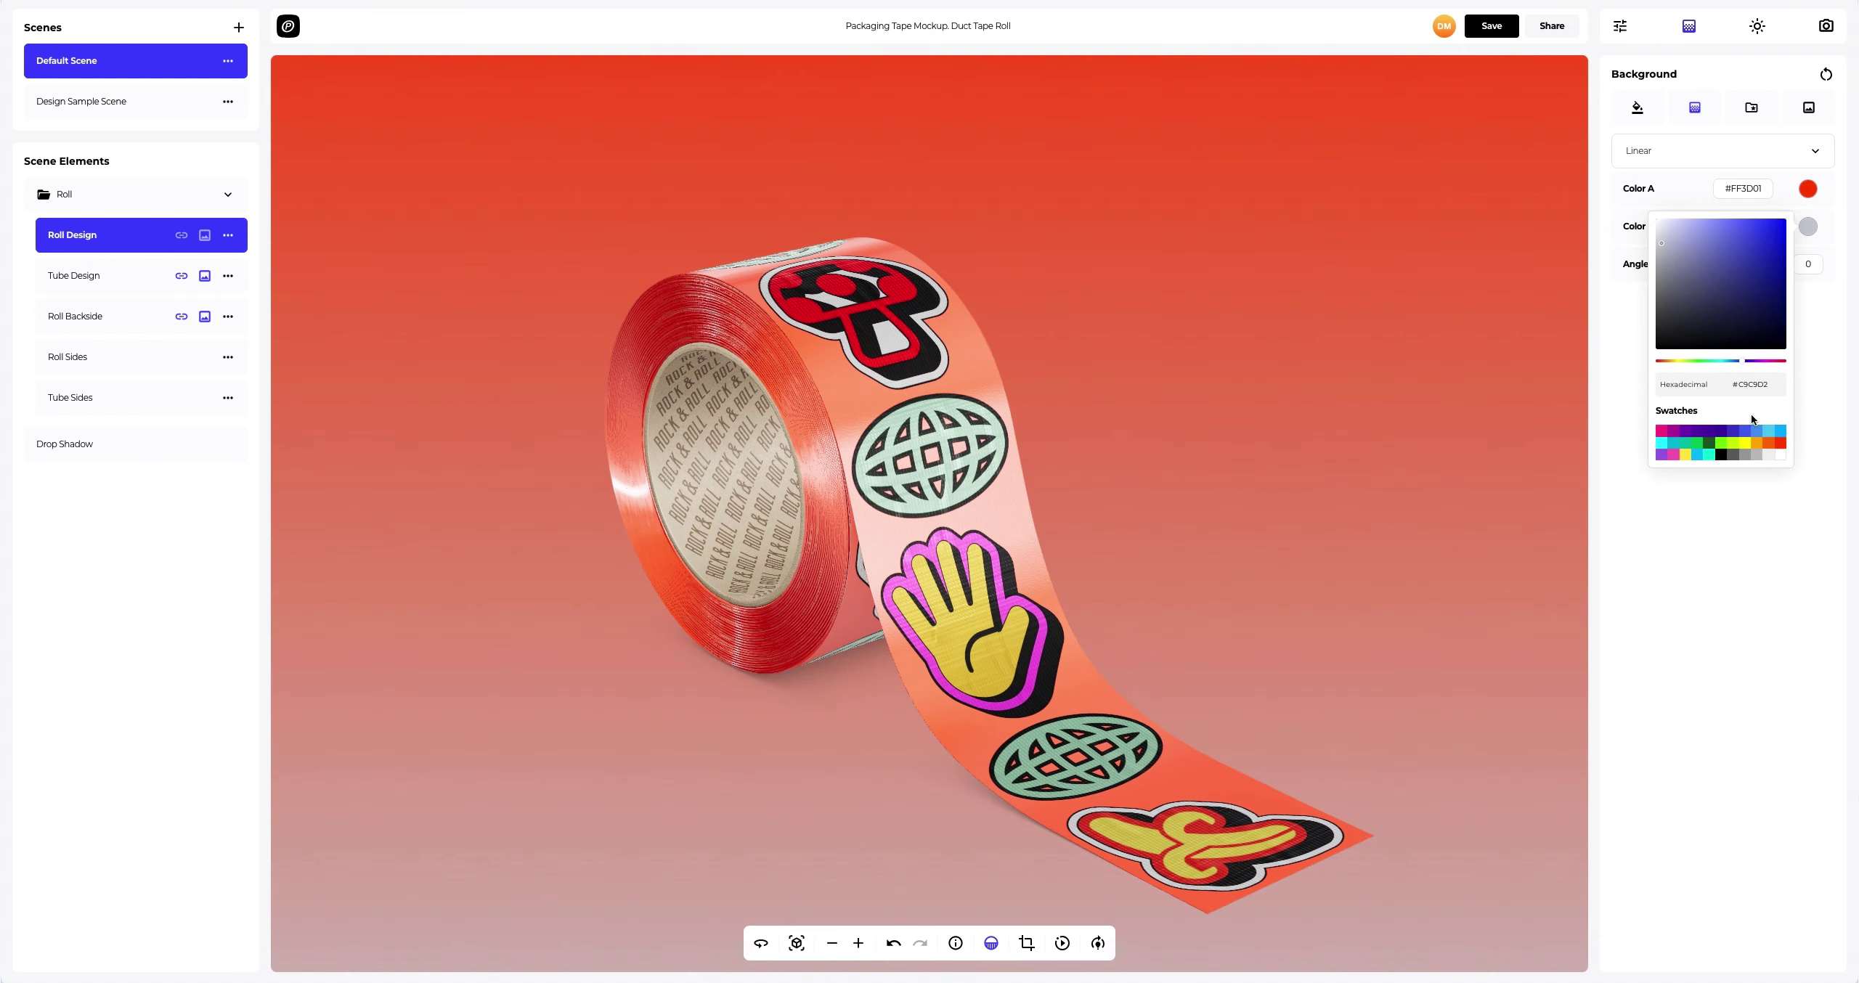
pyautogui.click(1755, 444)
pyautogui.click(1622, 312)
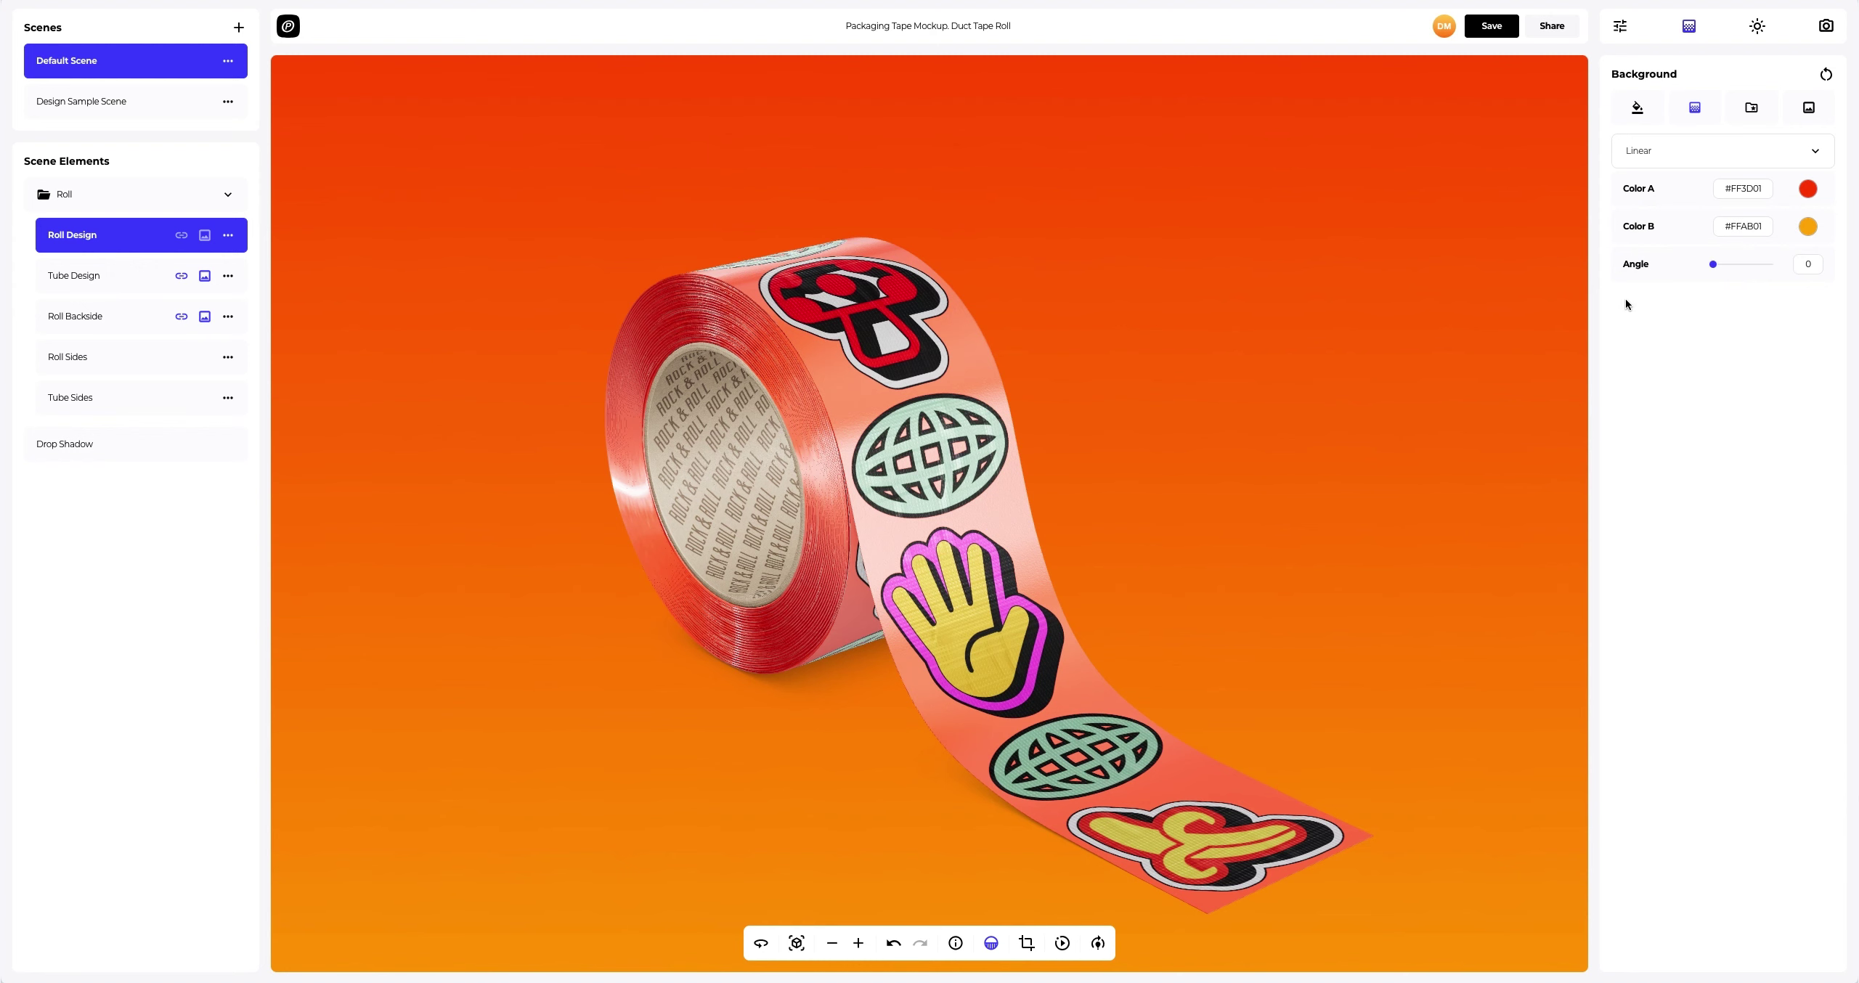
pyautogui.click(1674, 151)
pyautogui.click(1664, 194)
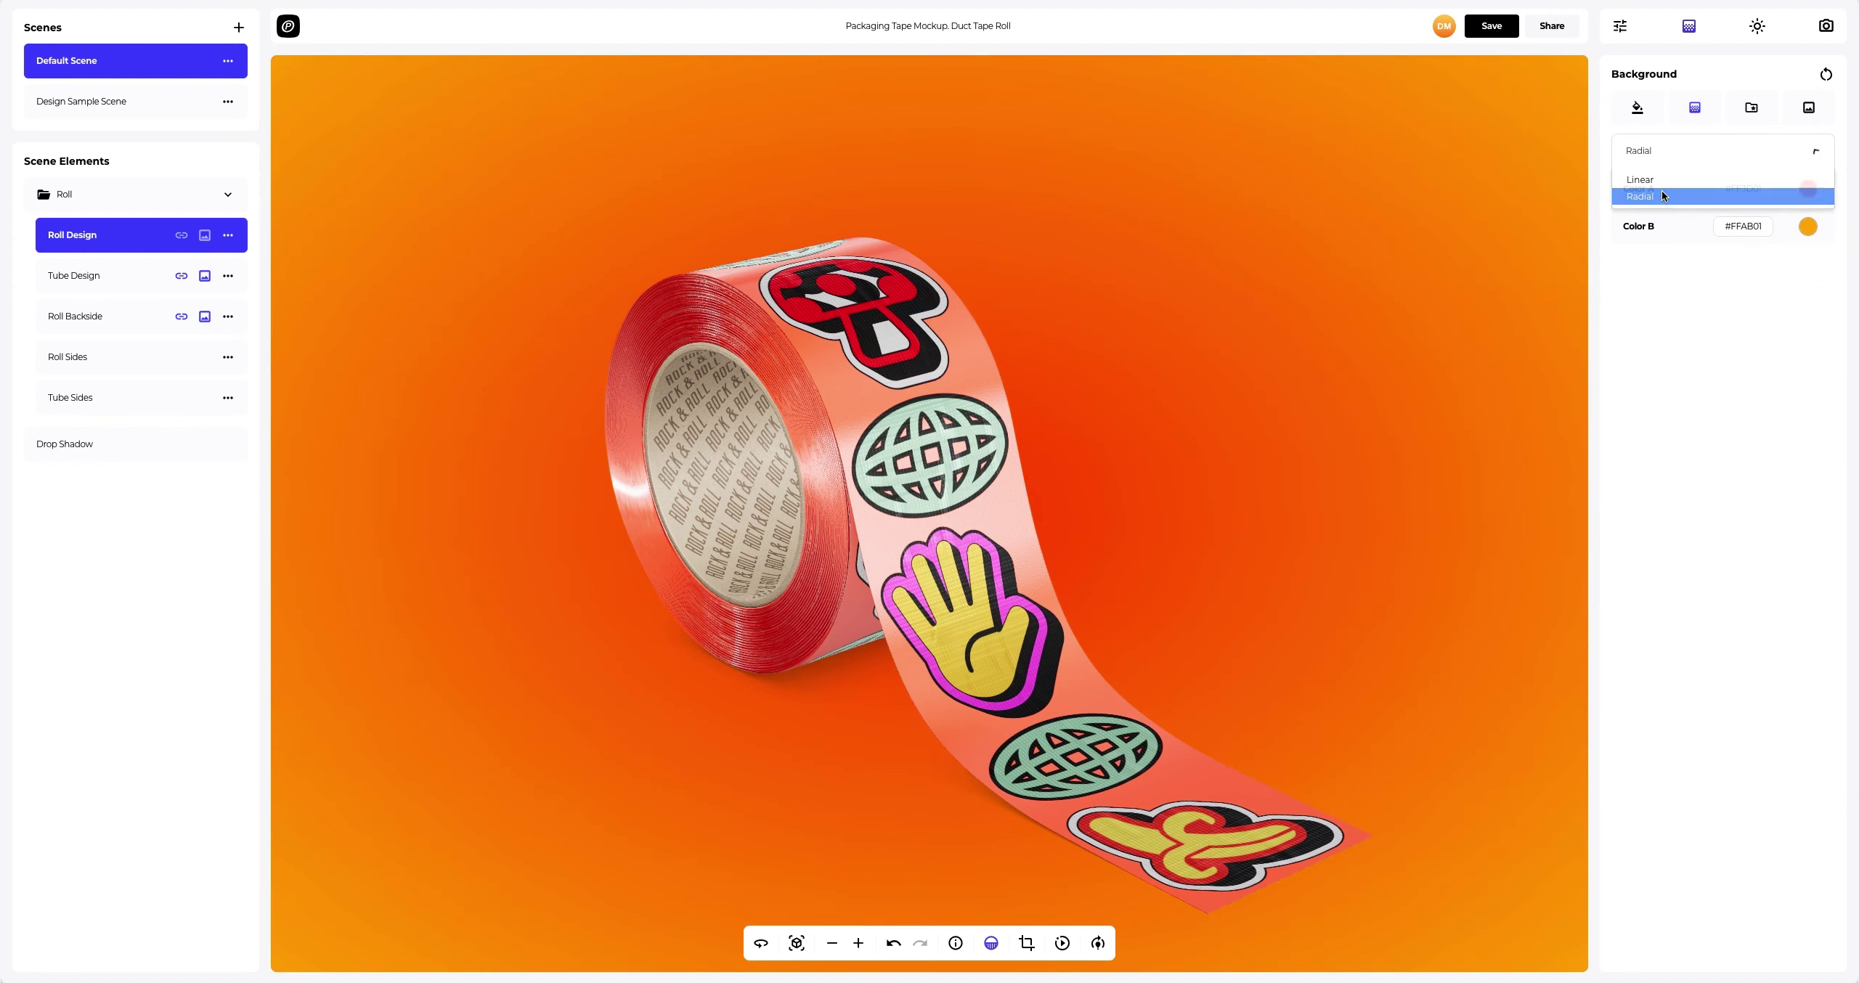
# Preview grey gradient, radial grey, blue-orange, red-magenta and pink-purple-blue preset backgrounds, then go to custom image upload
pyautogui.click(1753, 110)
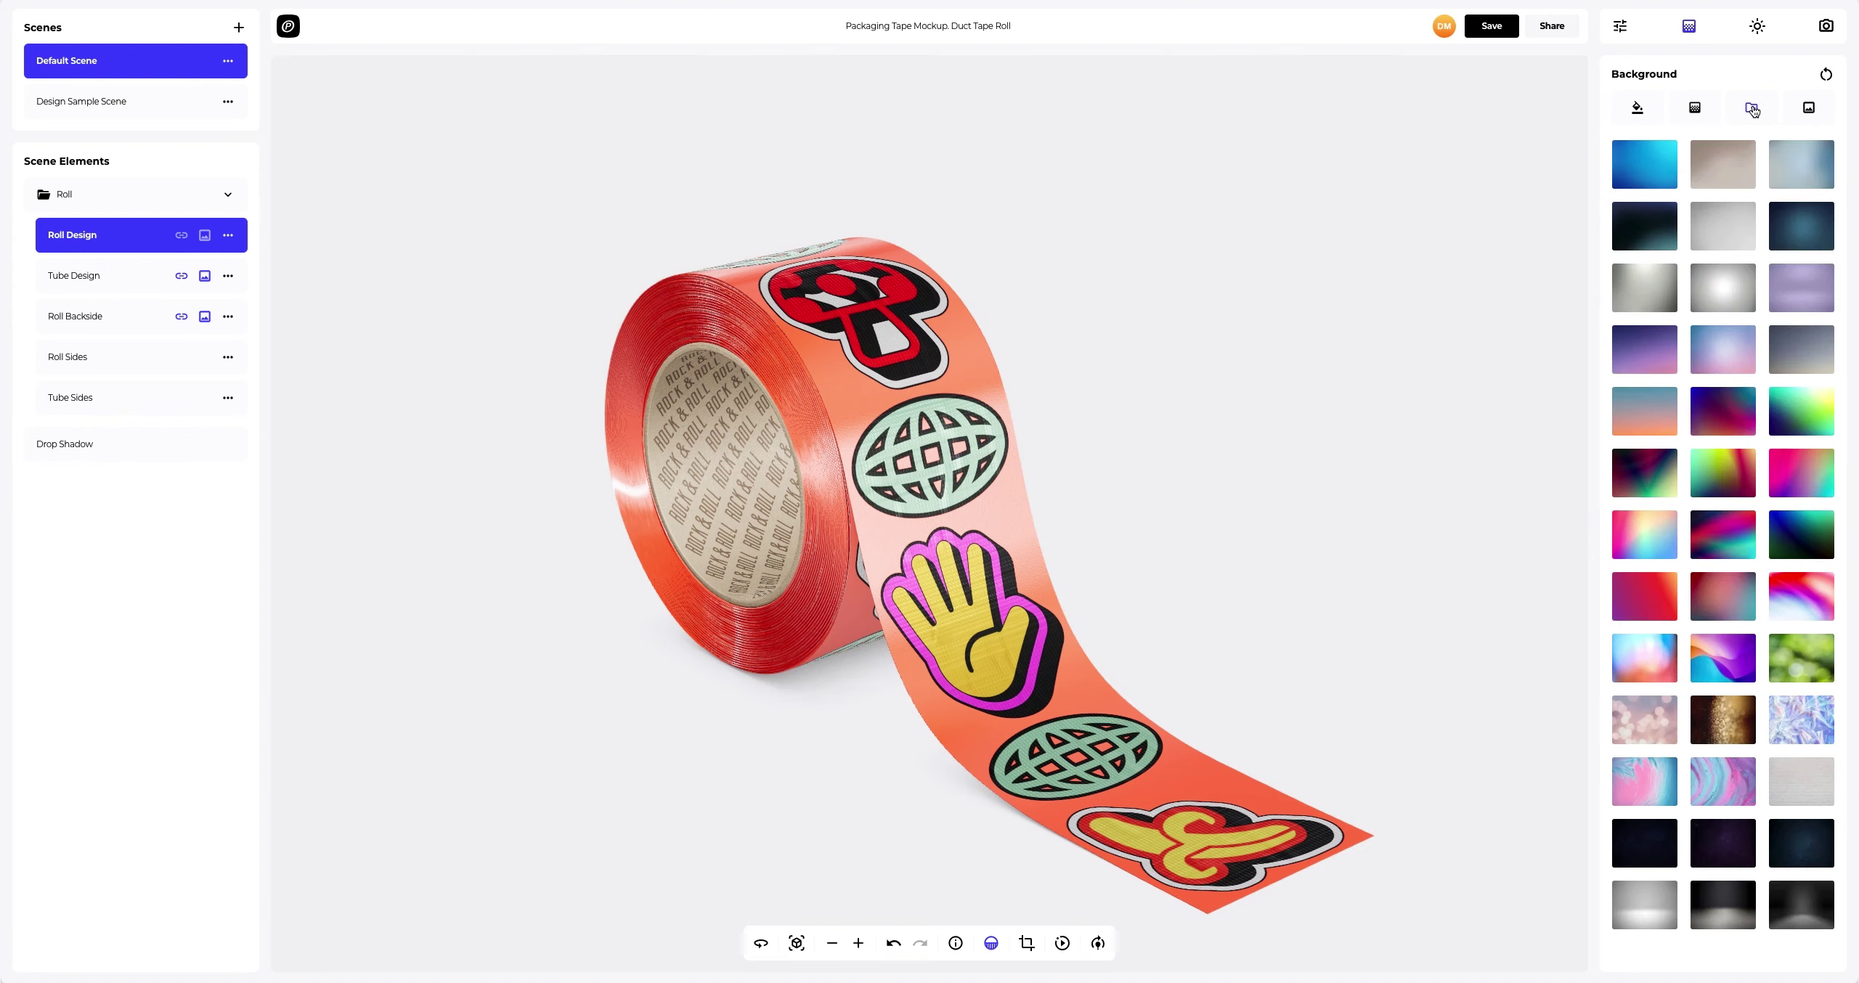
pyautogui.click(1729, 220)
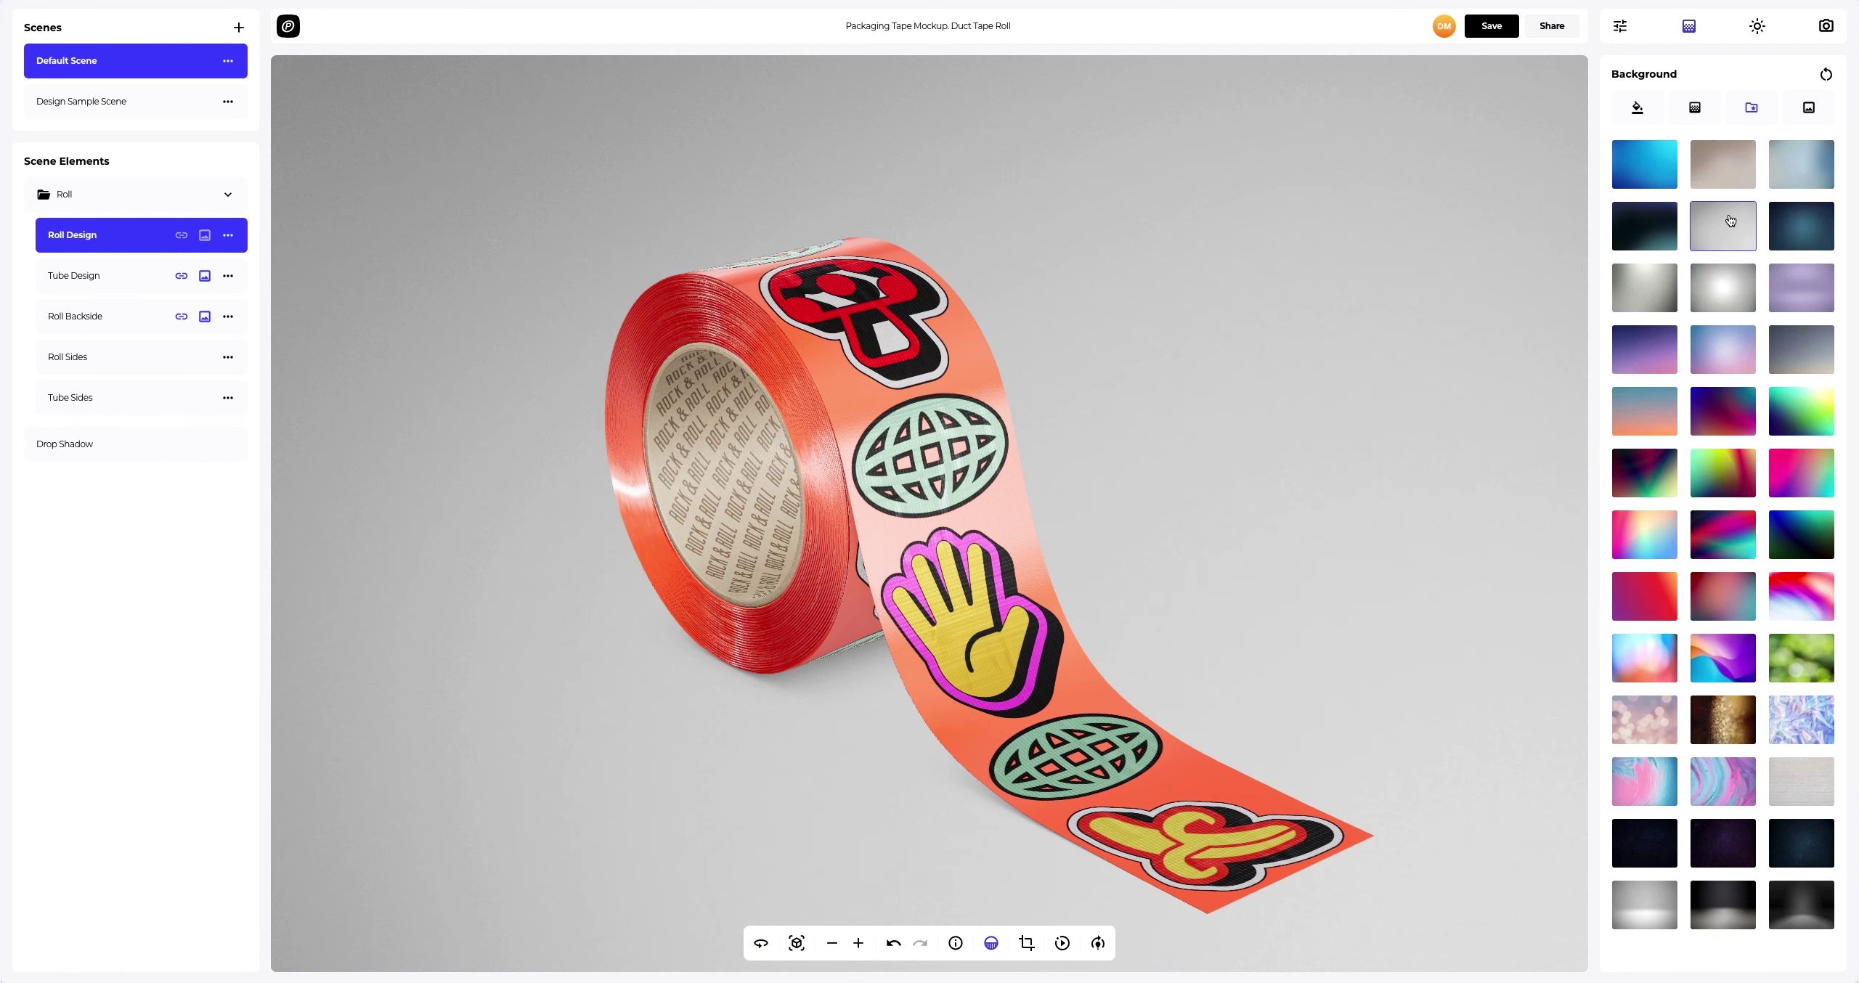
pyautogui.click(1715, 294)
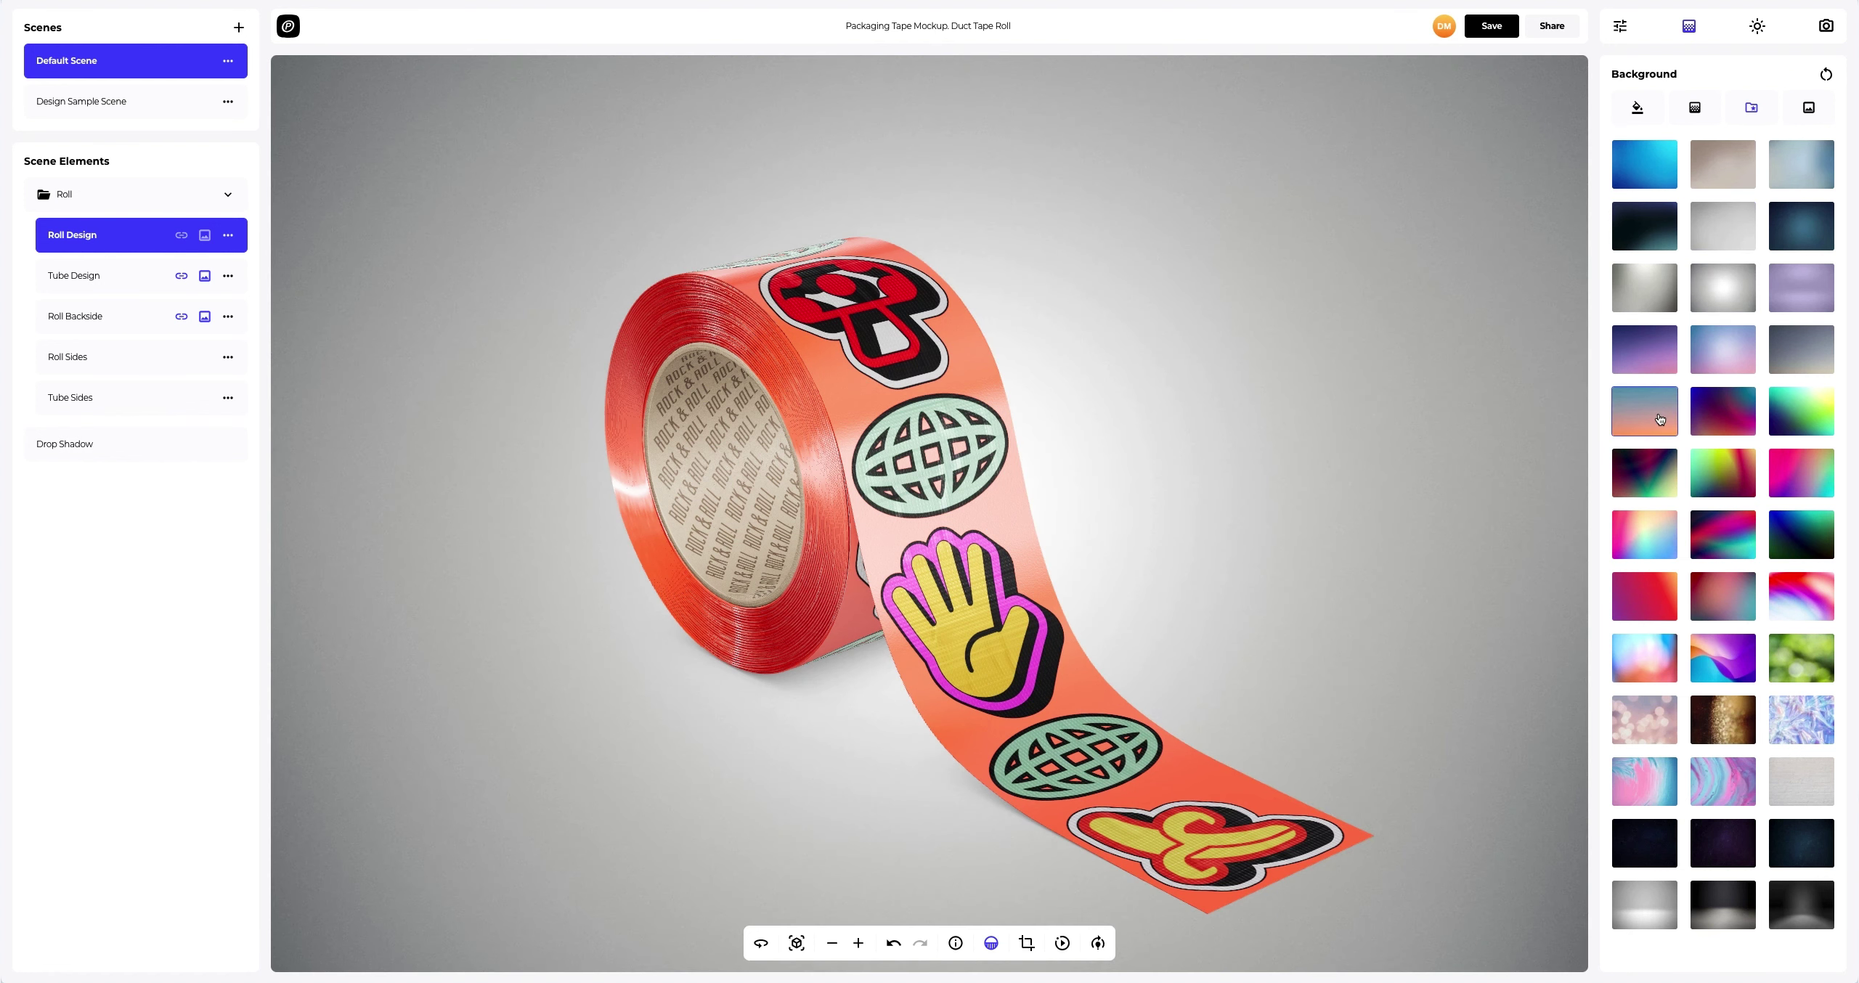
pyautogui.click(1659, 420)
pyautogui.click(1628, 607)
pyautogui.click(1778, 599)
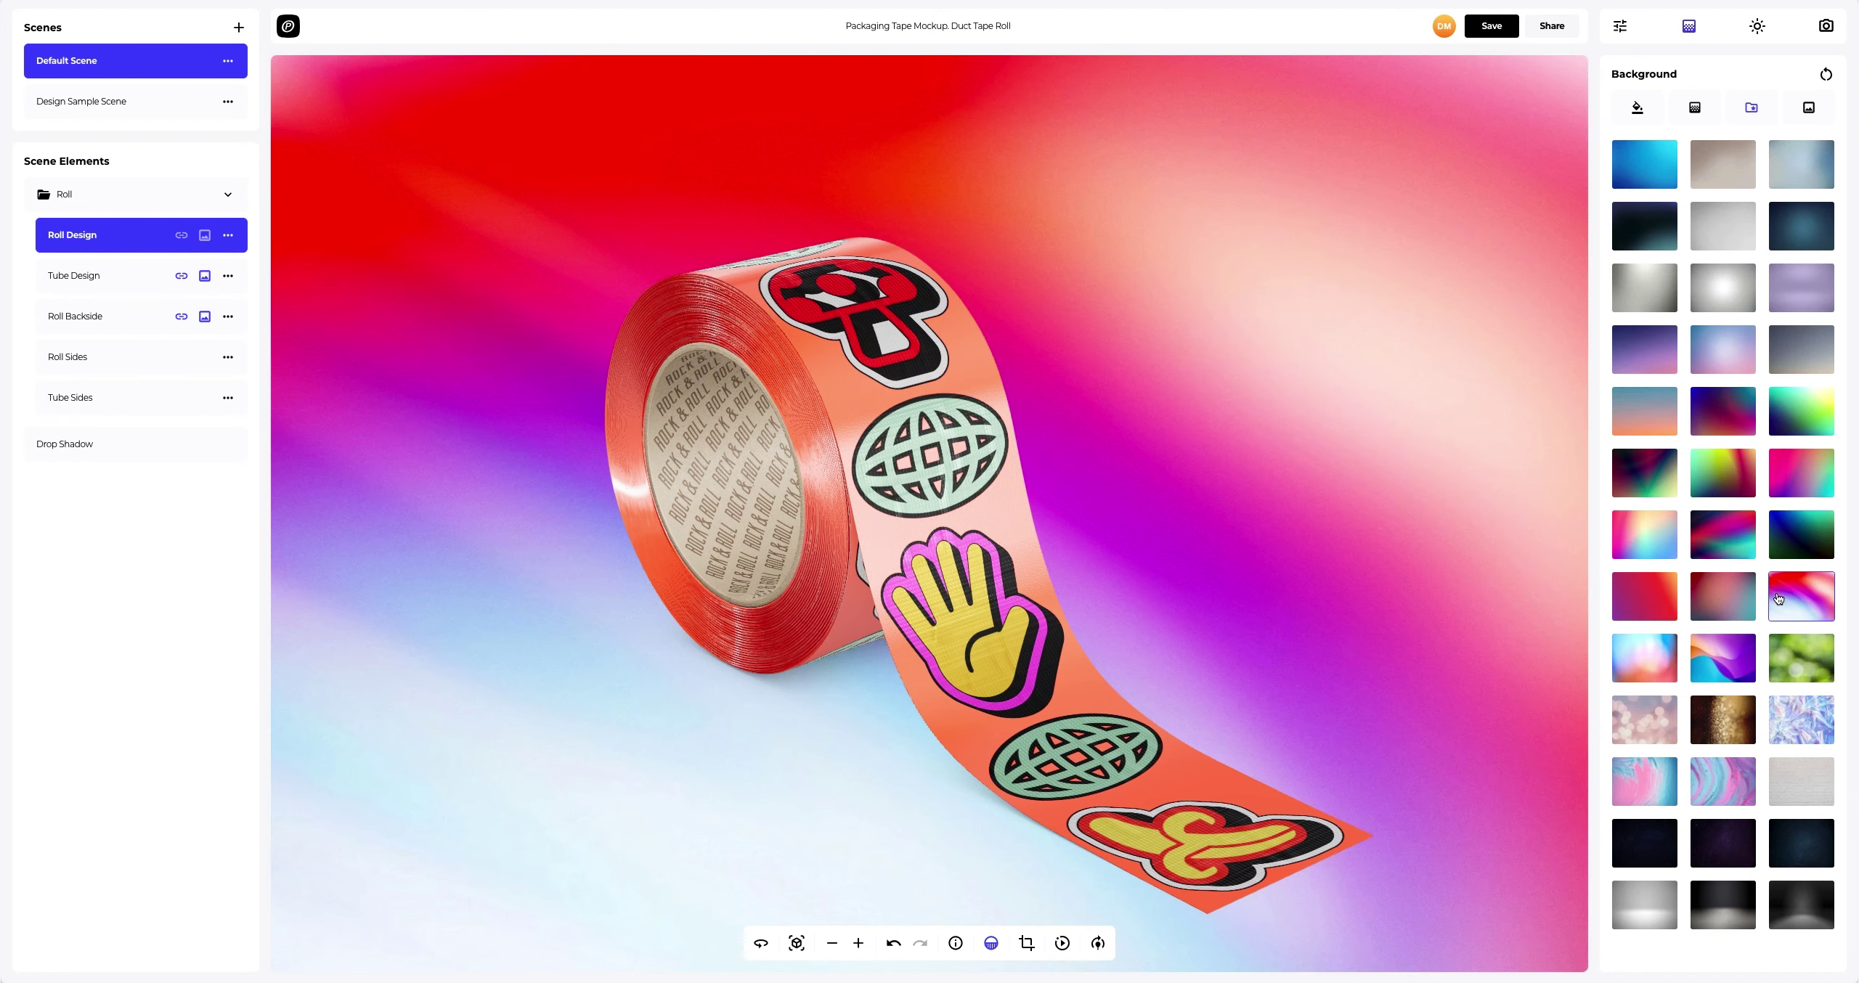
pyautogui.click(1808, 109)
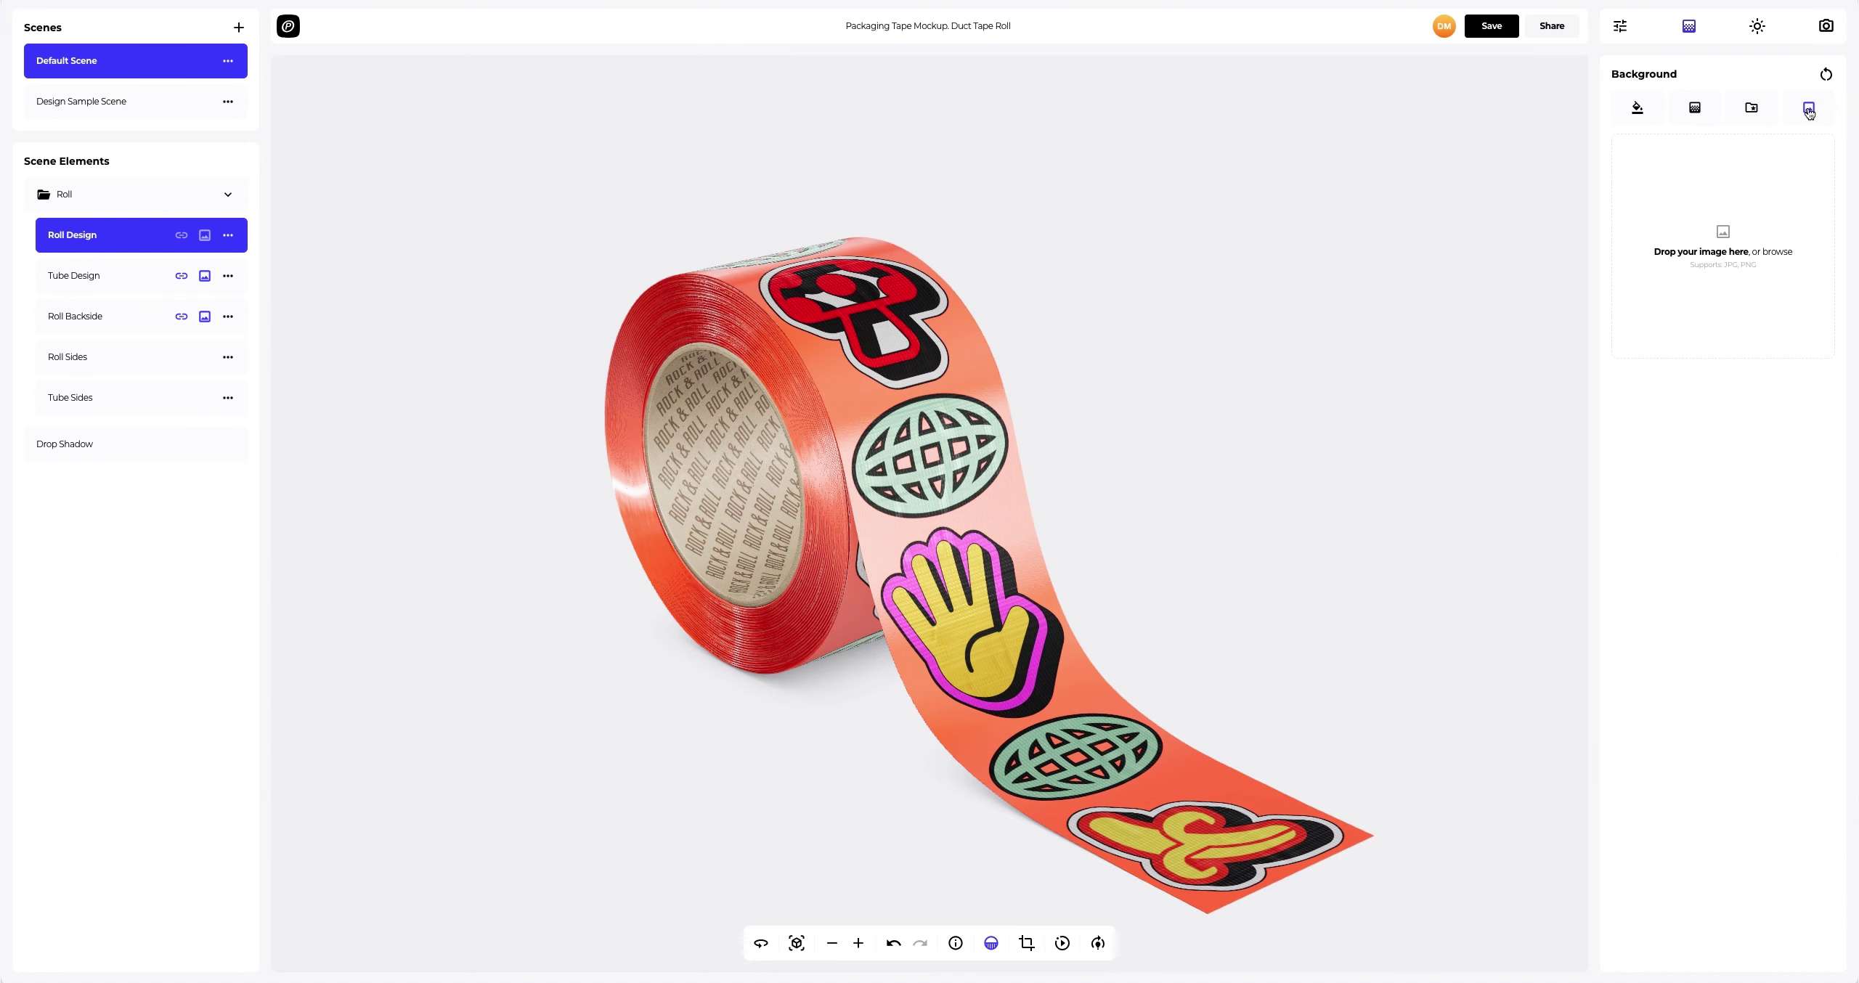
# Upload Background.png as the backdrop and turn off Frame Crop so it fills the frame
pyautogui.click(1727, 239)
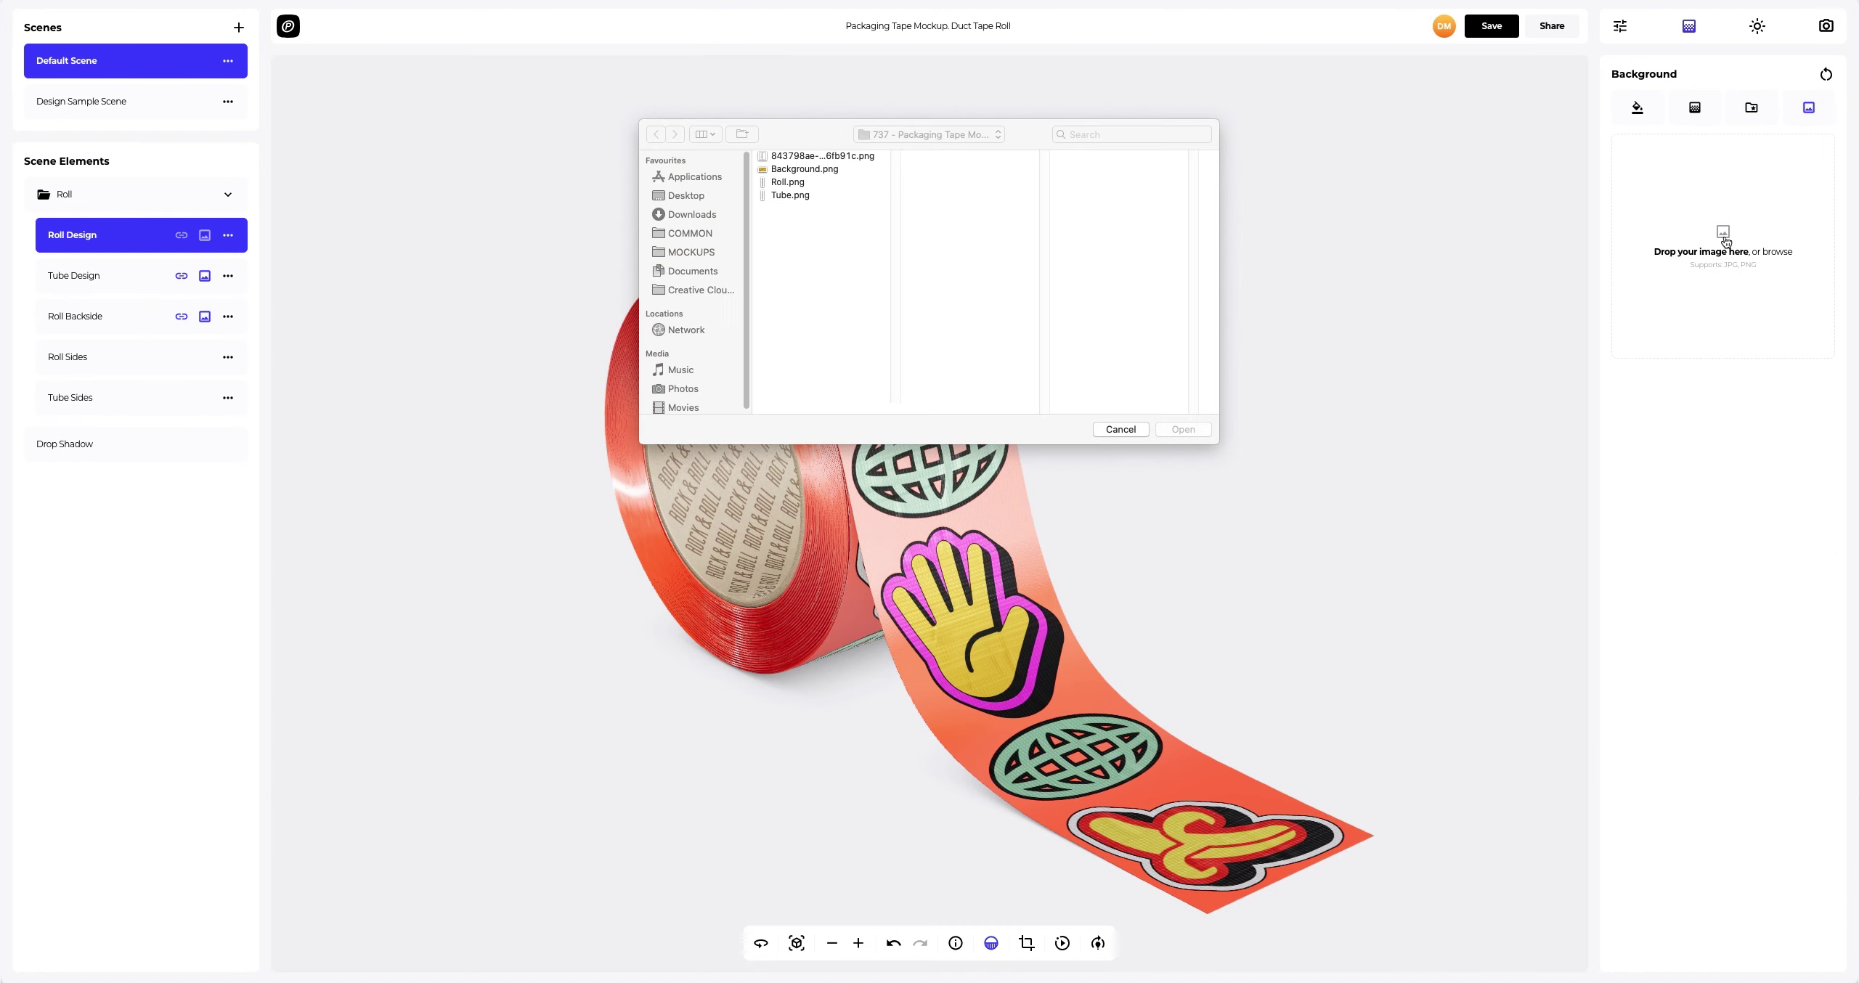
pyautogui.click(827, 169)
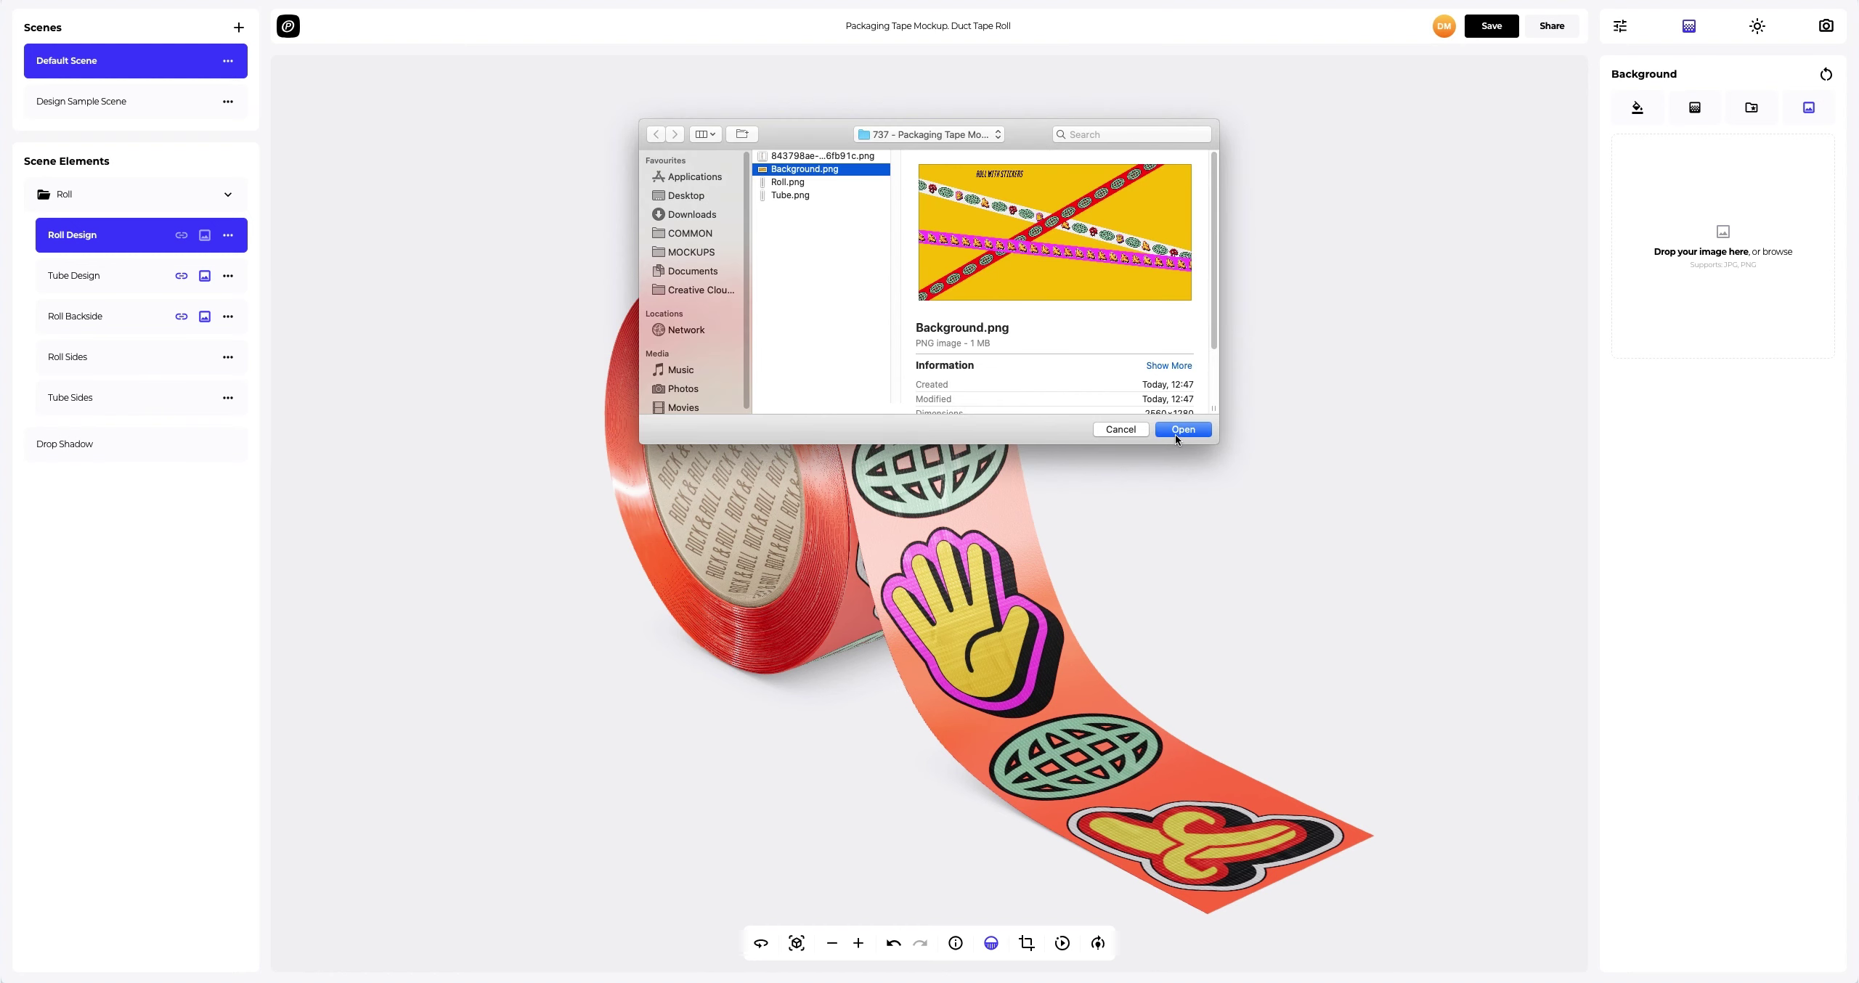
pyautogui.click(1177, 430)
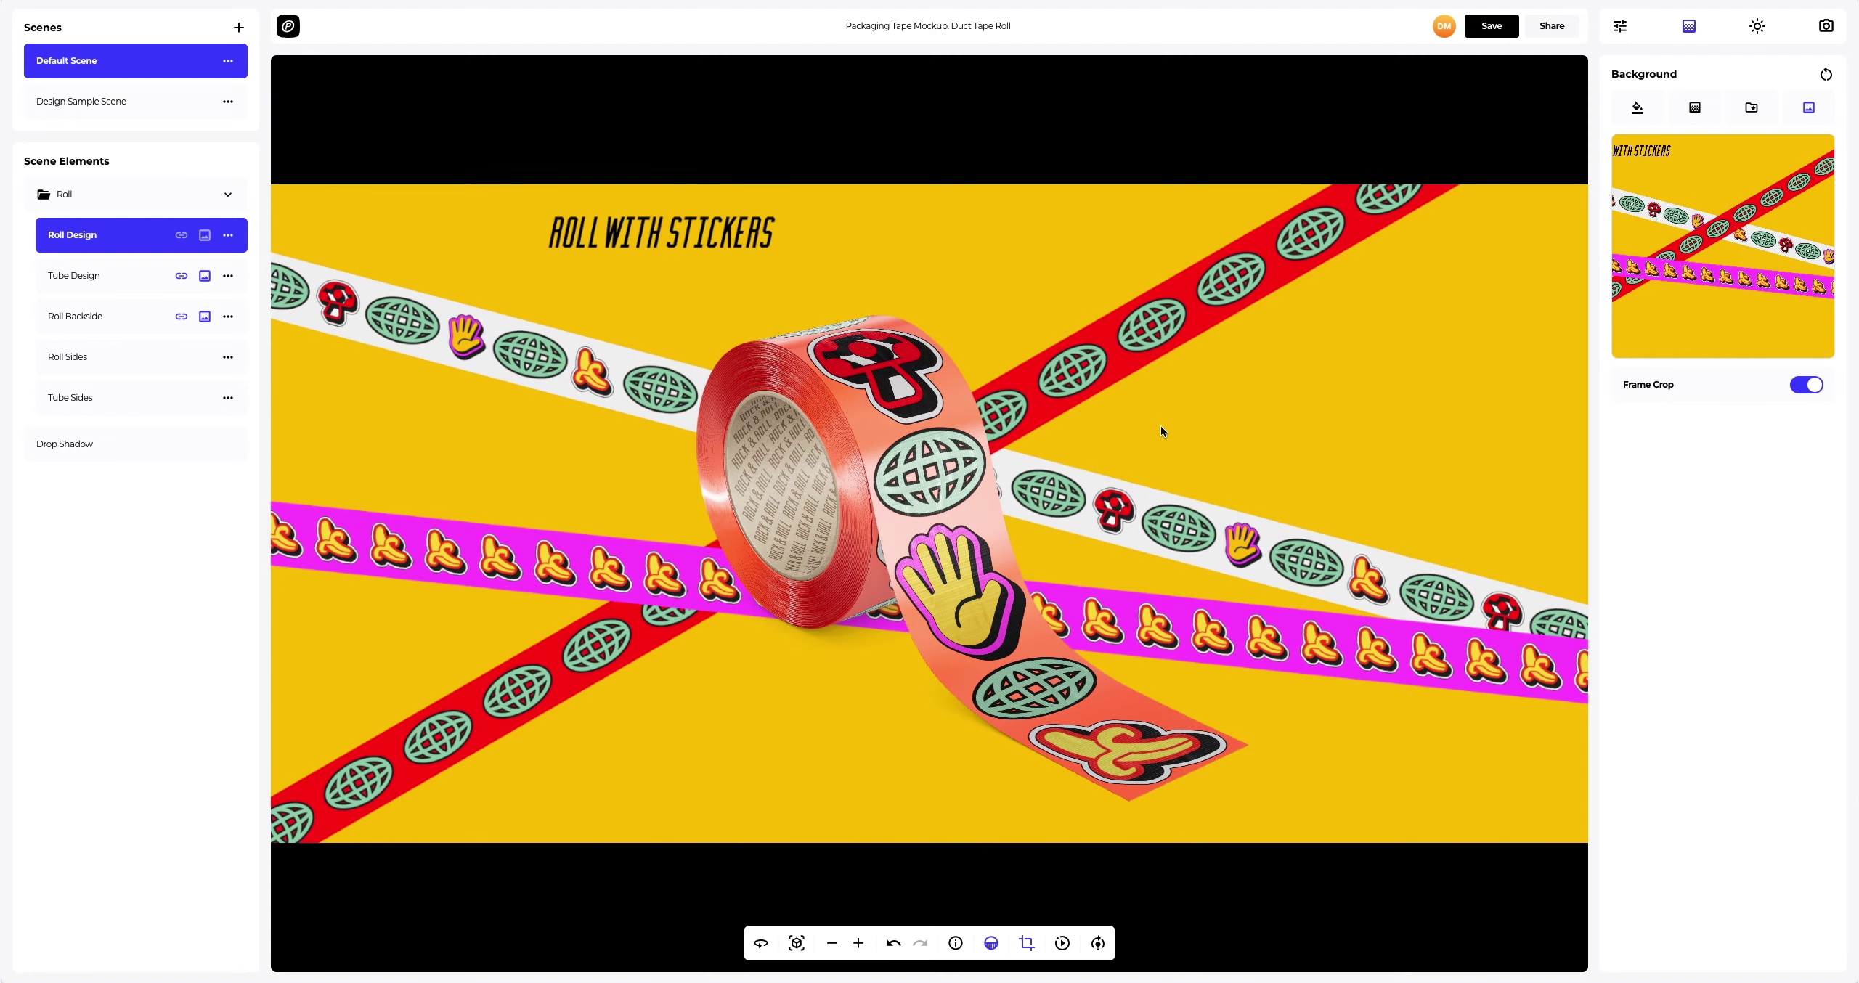
pyautogui.click(1815, 387)
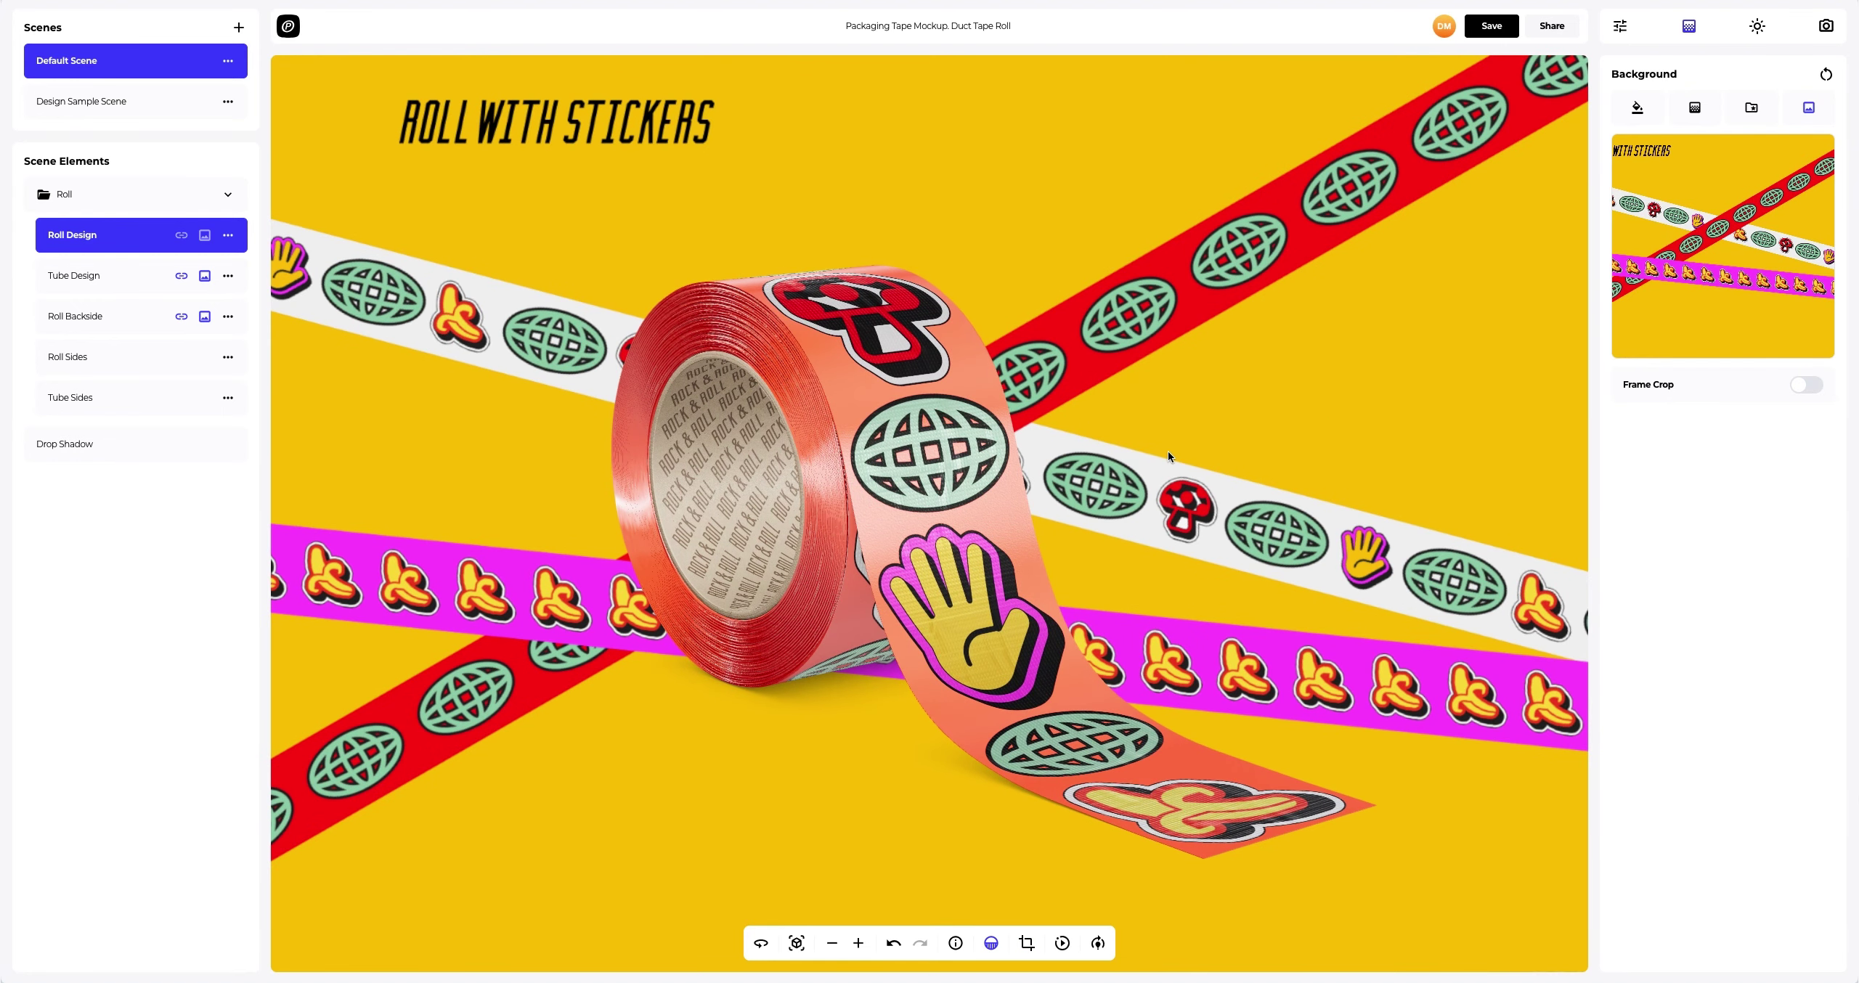
# Rotate the lighting around the tape roll, then turn on auto-rotate and adjust its spin
pyautogui.click(1099, 945)
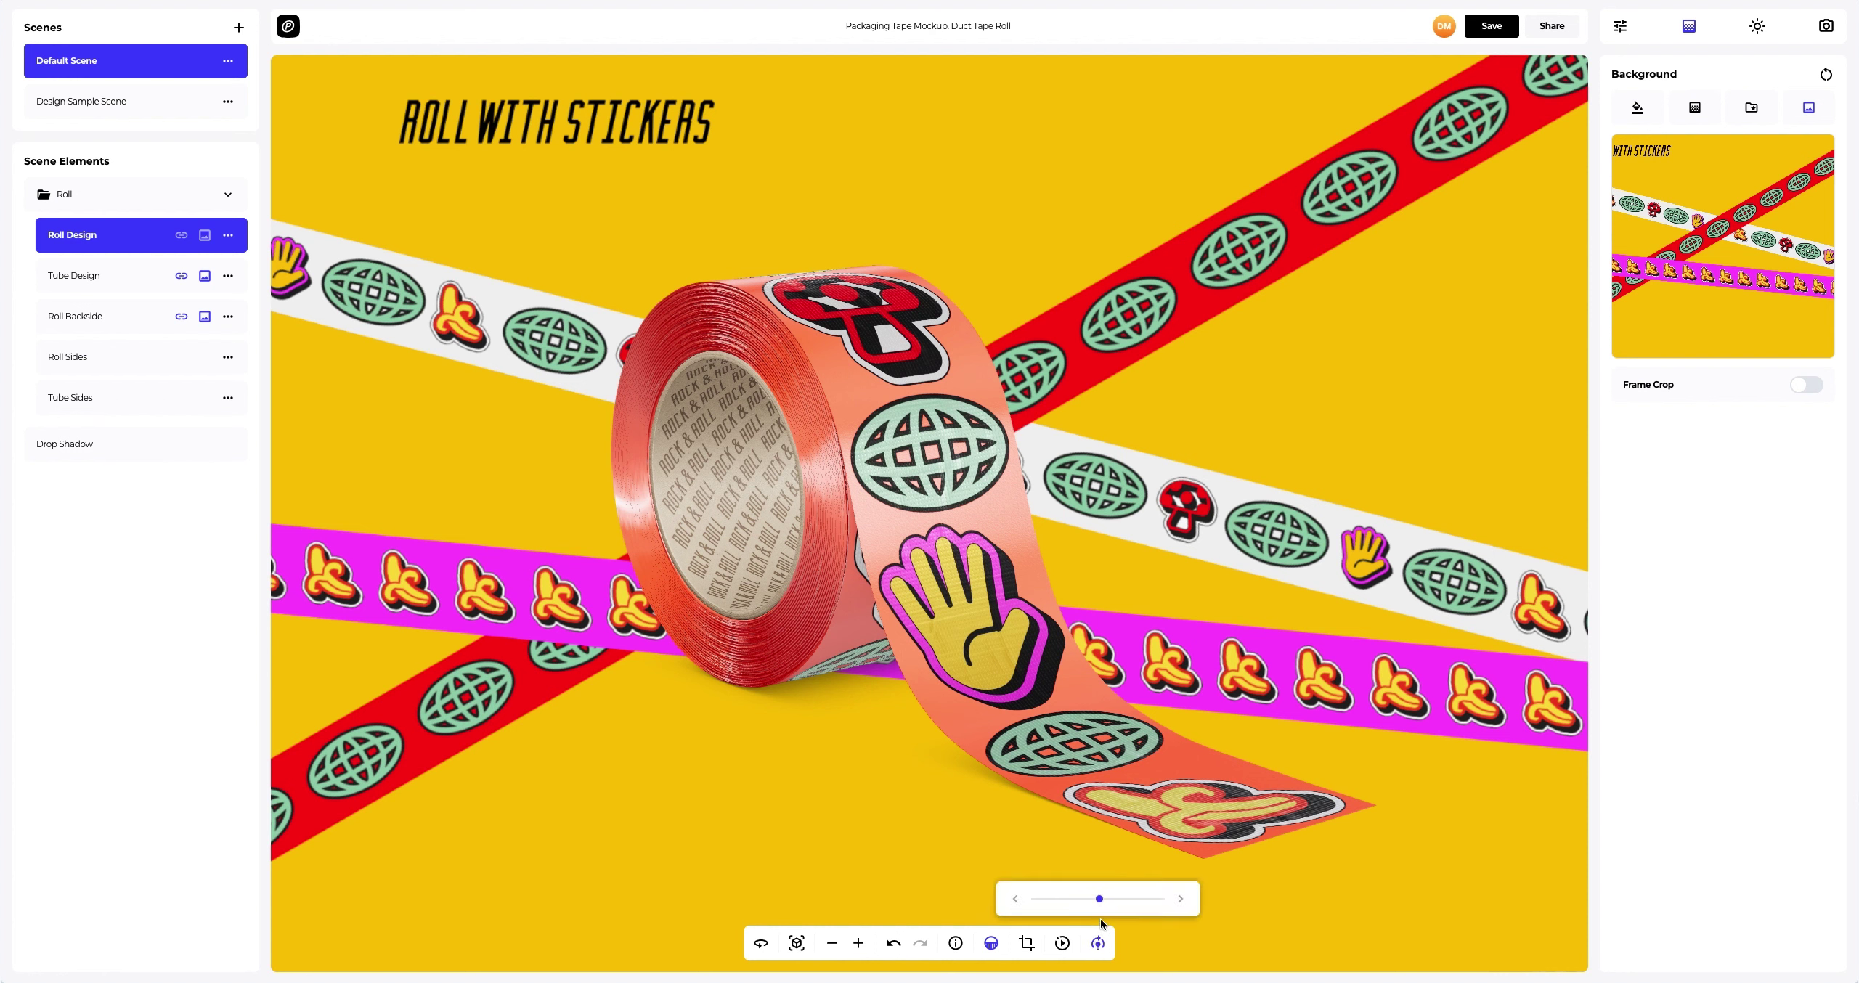
pyautogui.moveTo(1129, 903); pyautogui.dragTo(1143, 903)
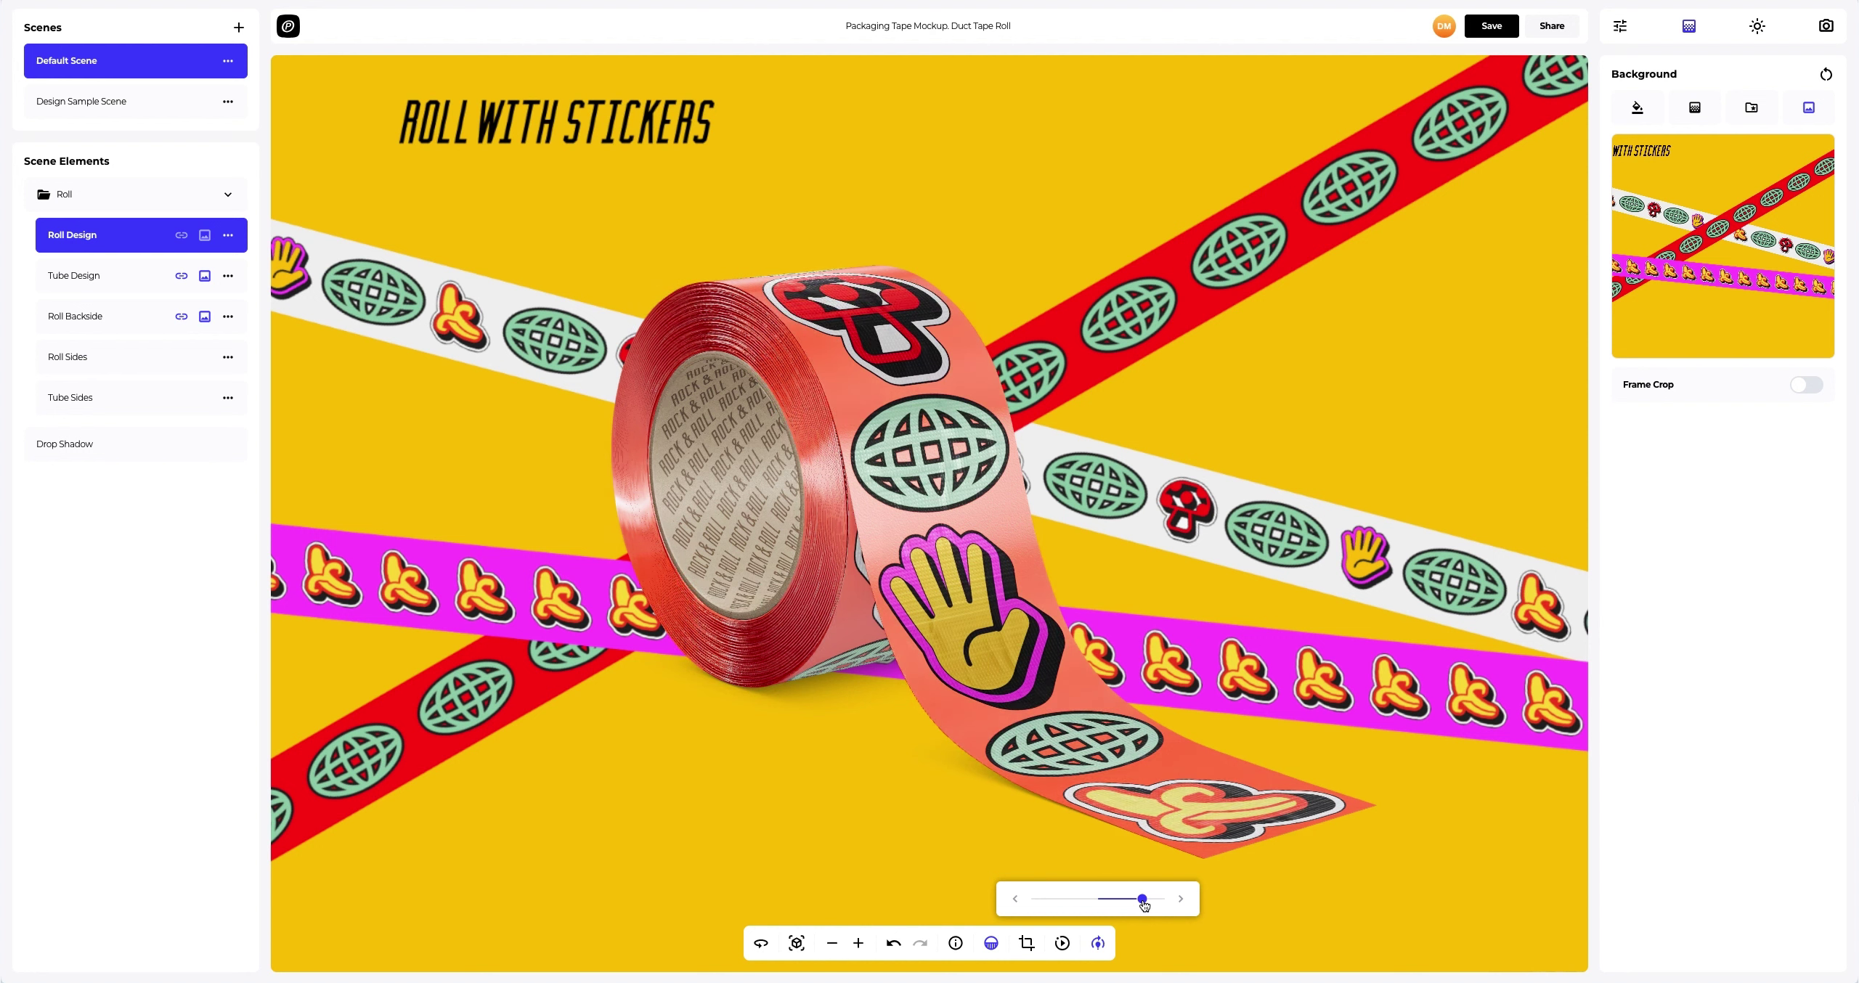
pyautogui.click(1099, 945)
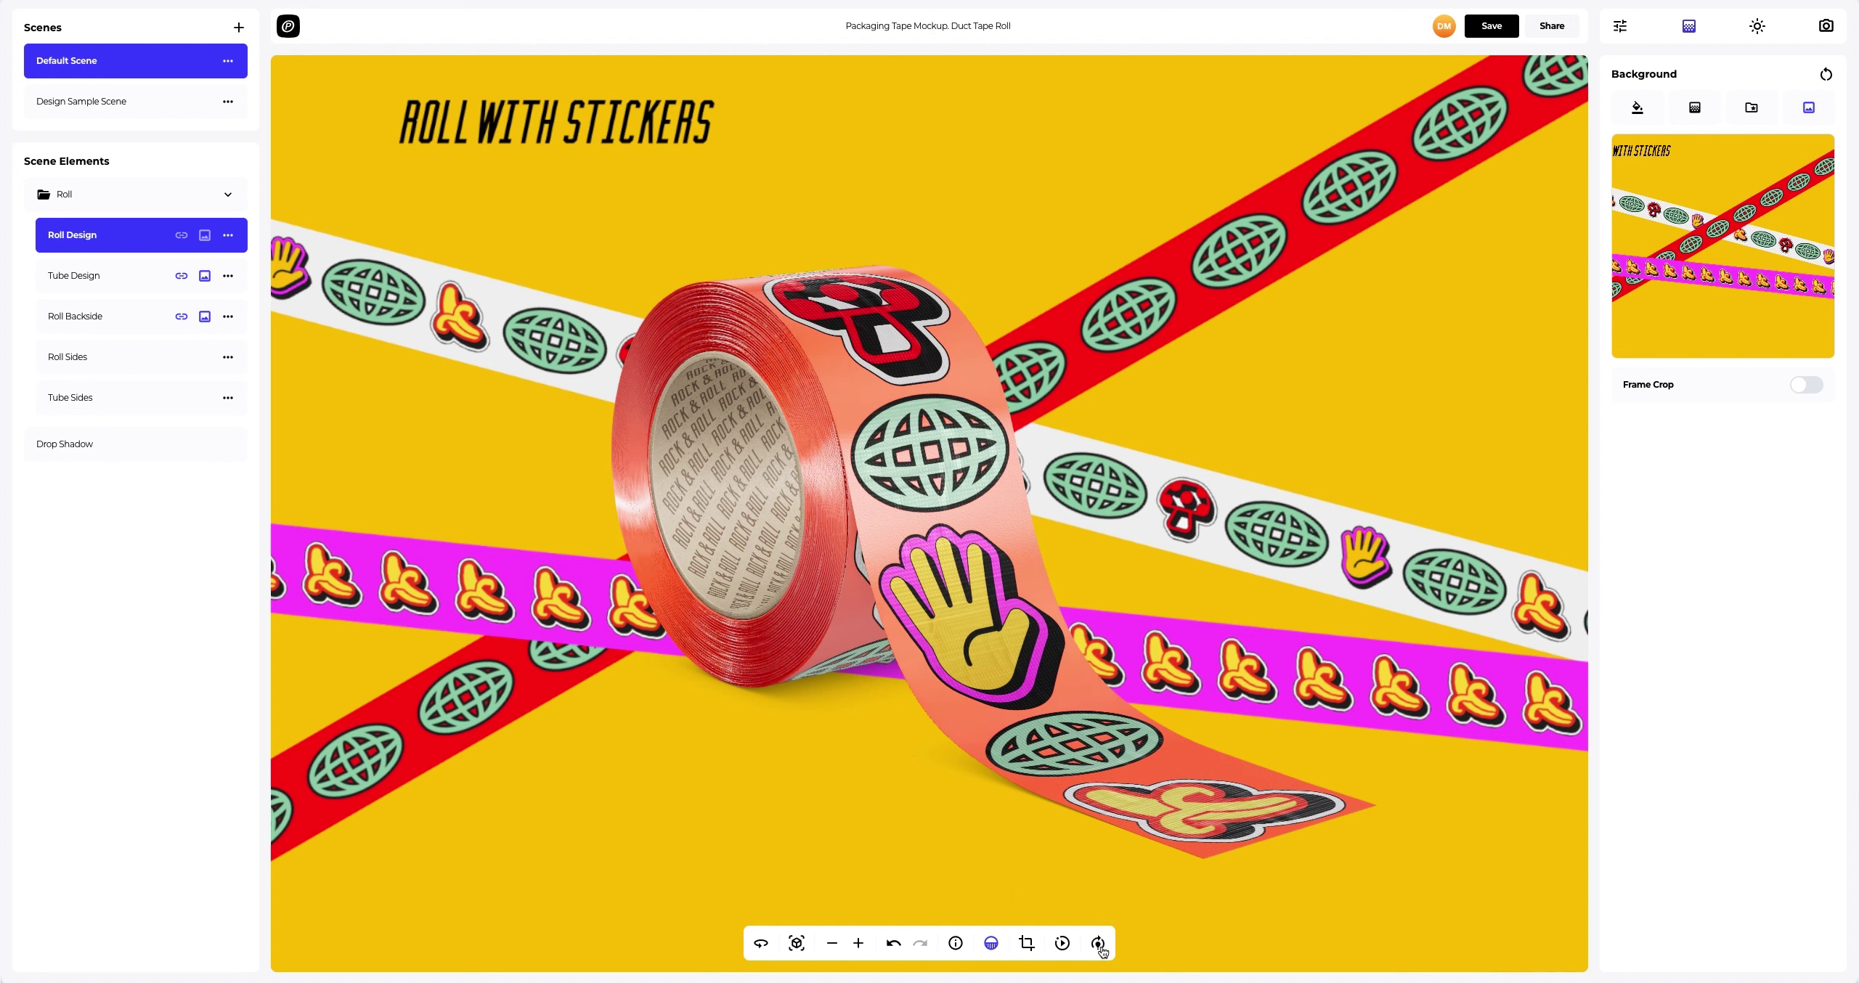
pyautogui.click(1061, 942)
pyautogui.moveTo(1064, 902); pyautogui.dragTo(1079, 905)
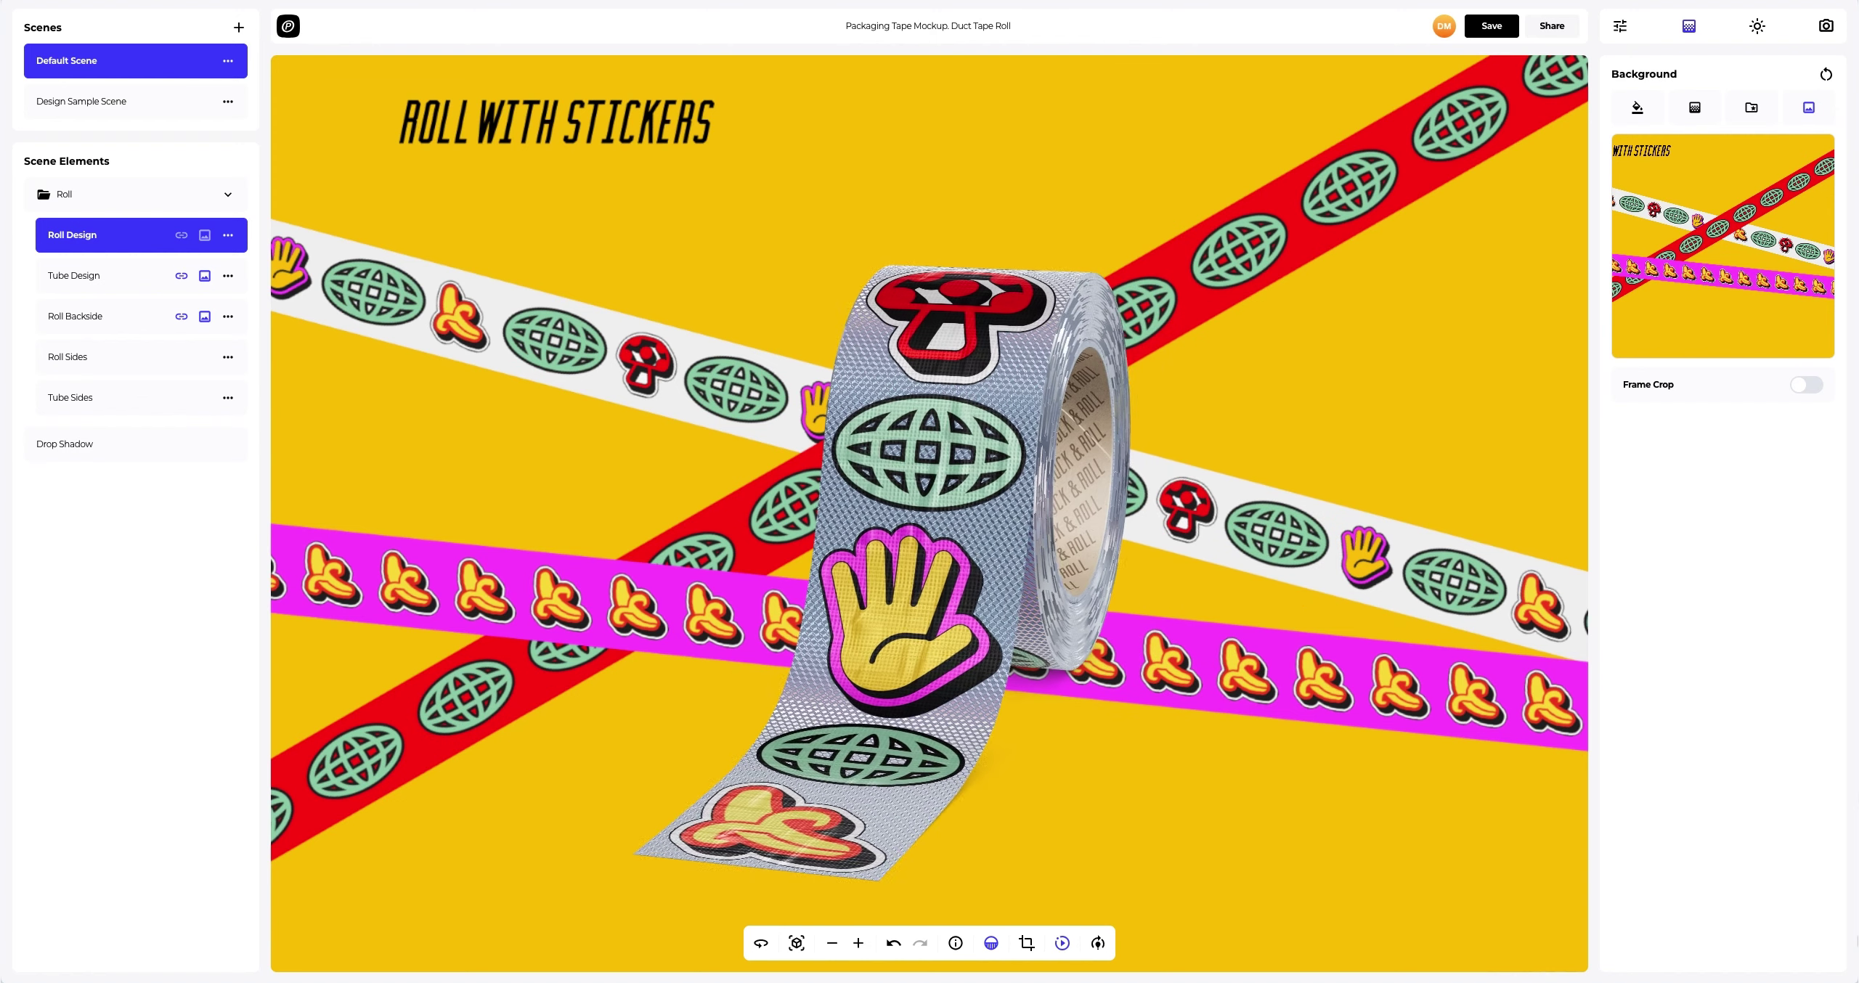
# Stop auto-rotate, save the project, preview it full-screen and bring up its sharing options
pyautogui.click(1062, 943)
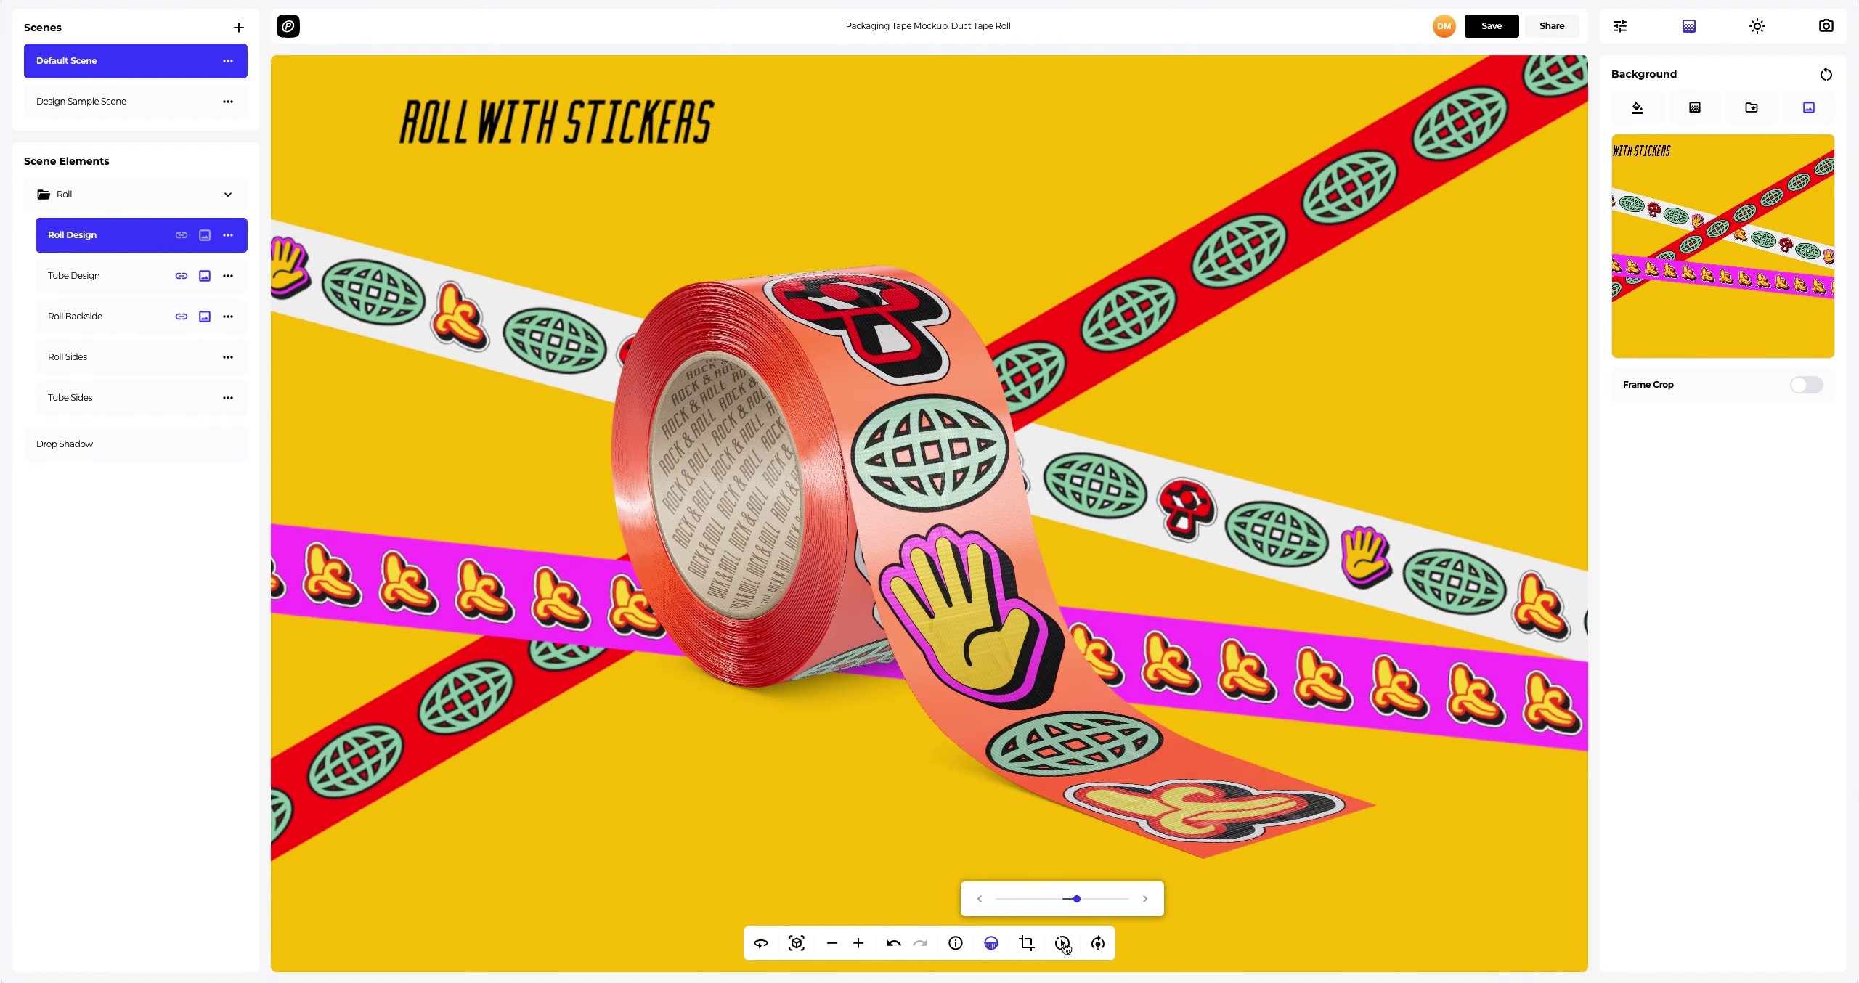
pyautogui.click(1497, 25)
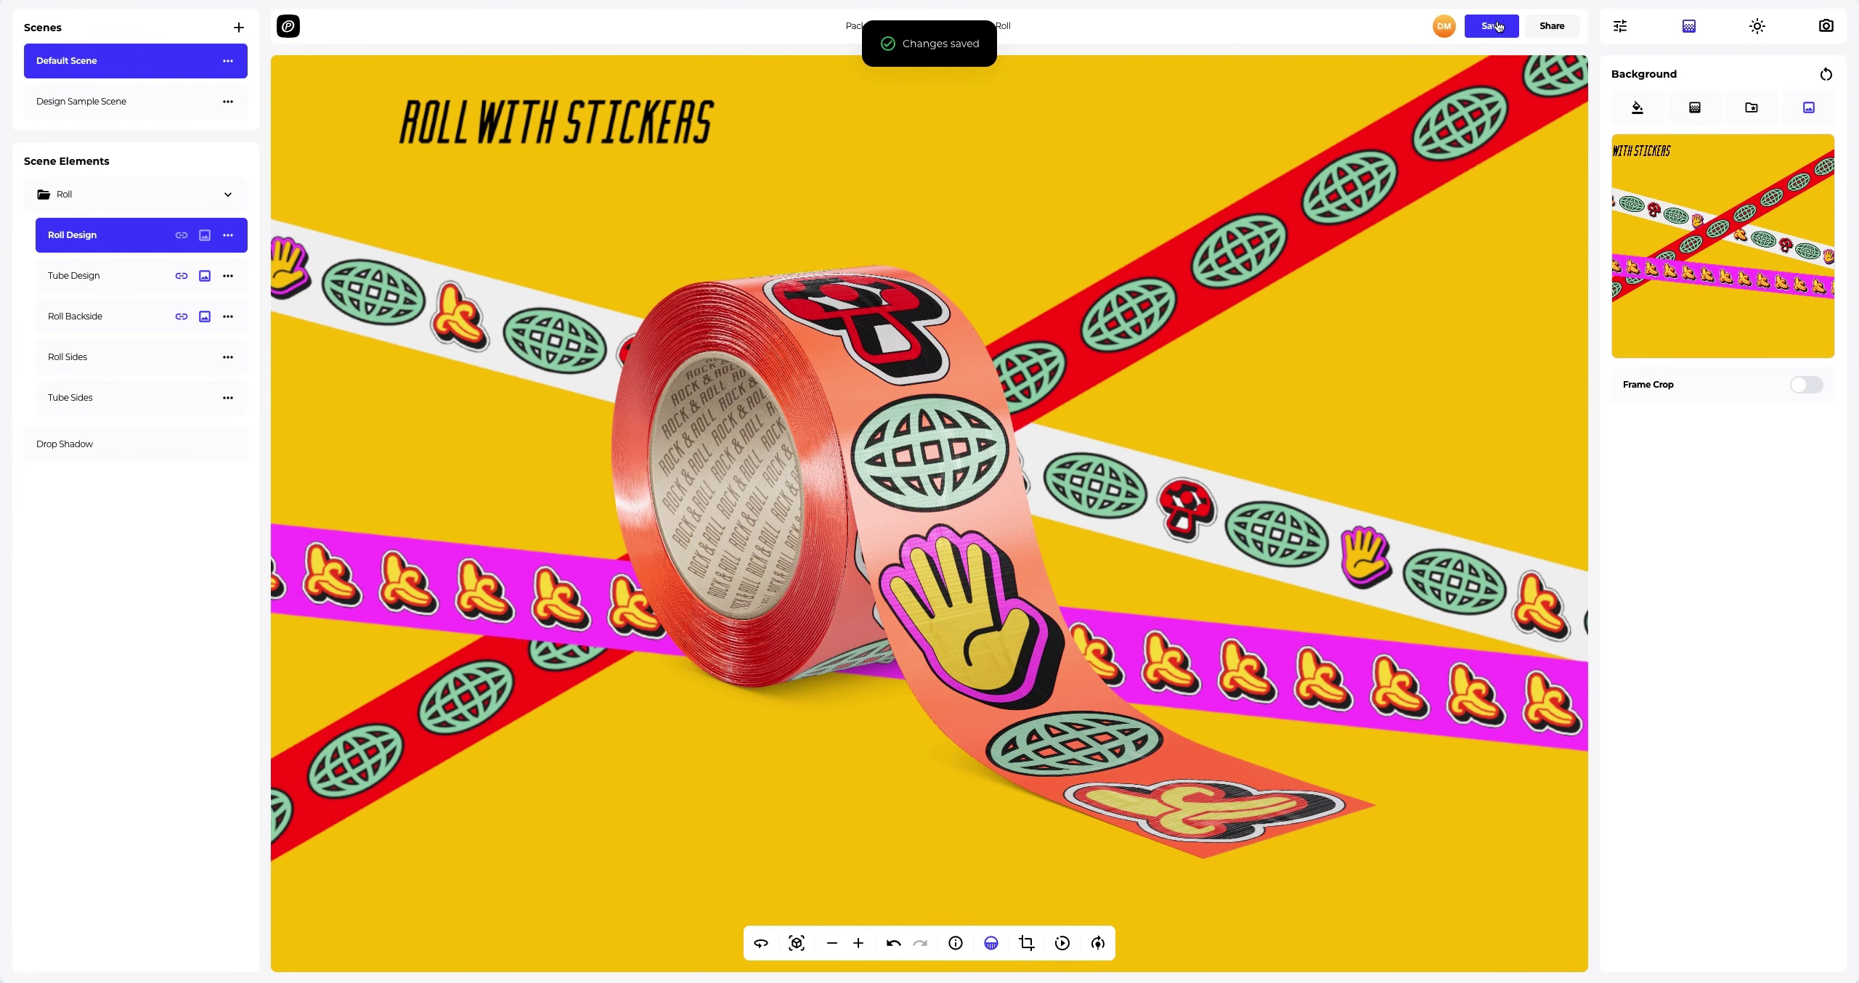
pyautogui.click(1546, 26)
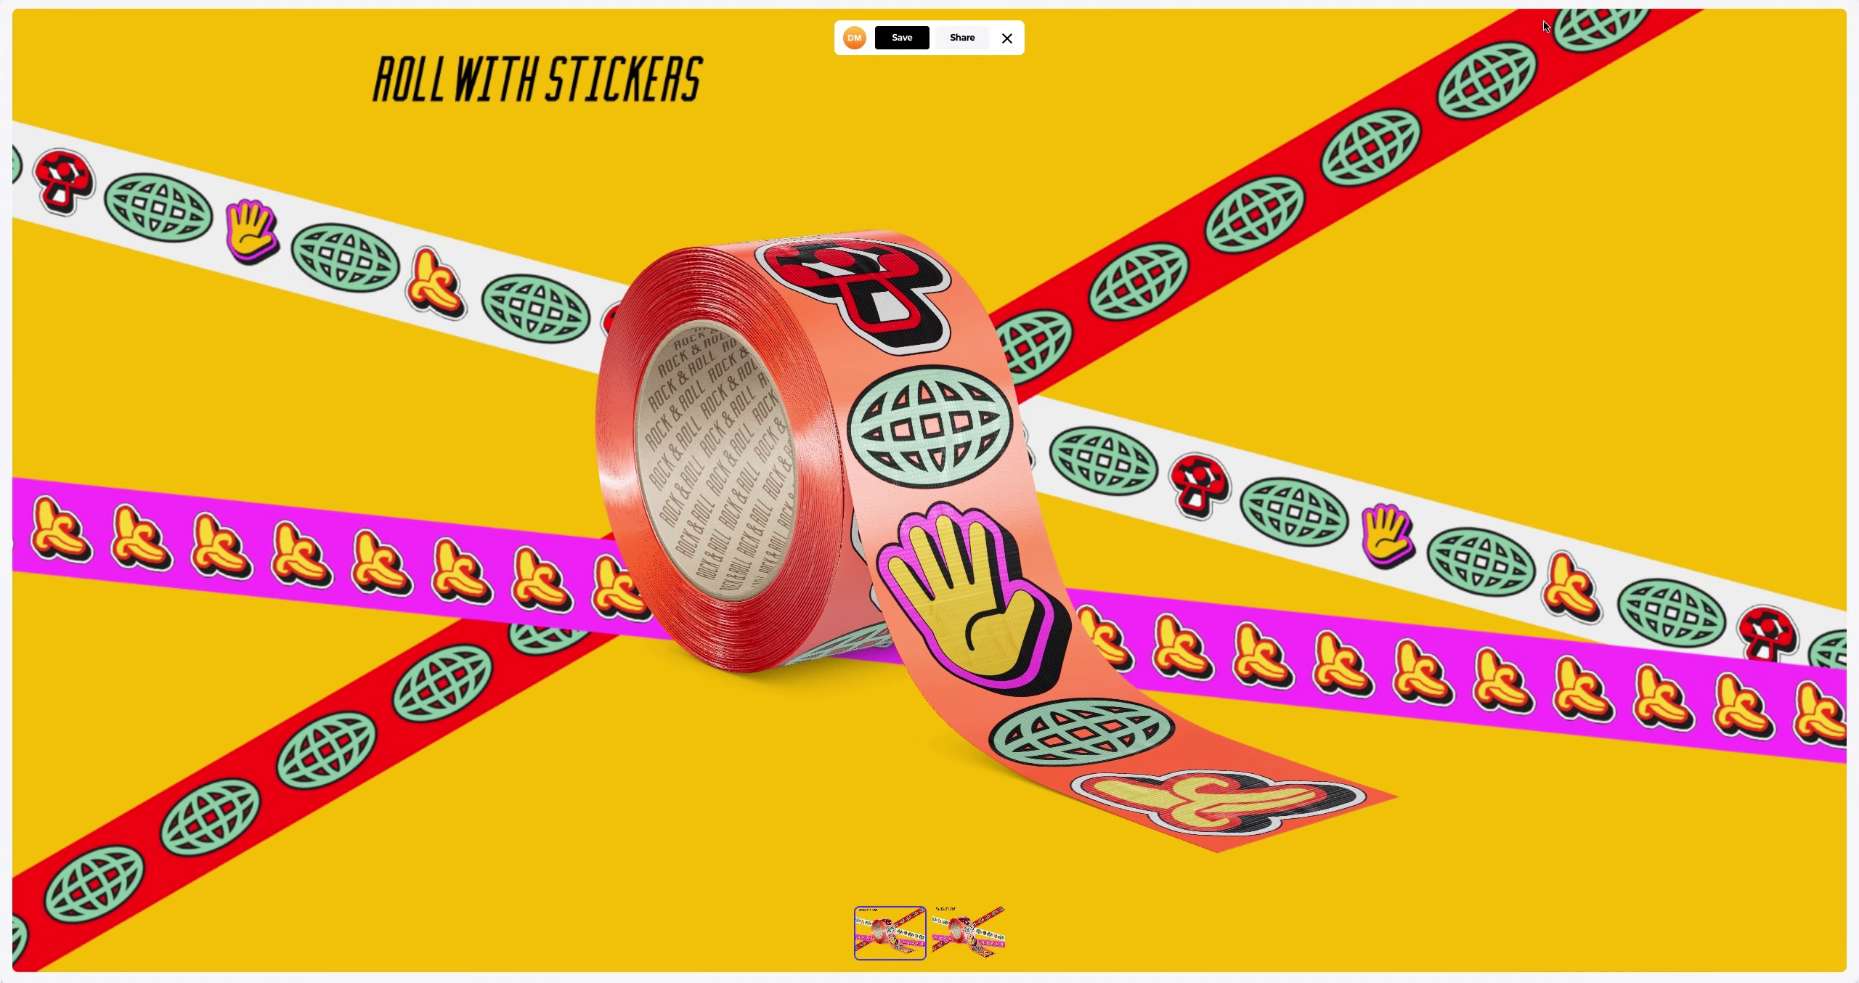
pyautogui.click(966, 38)
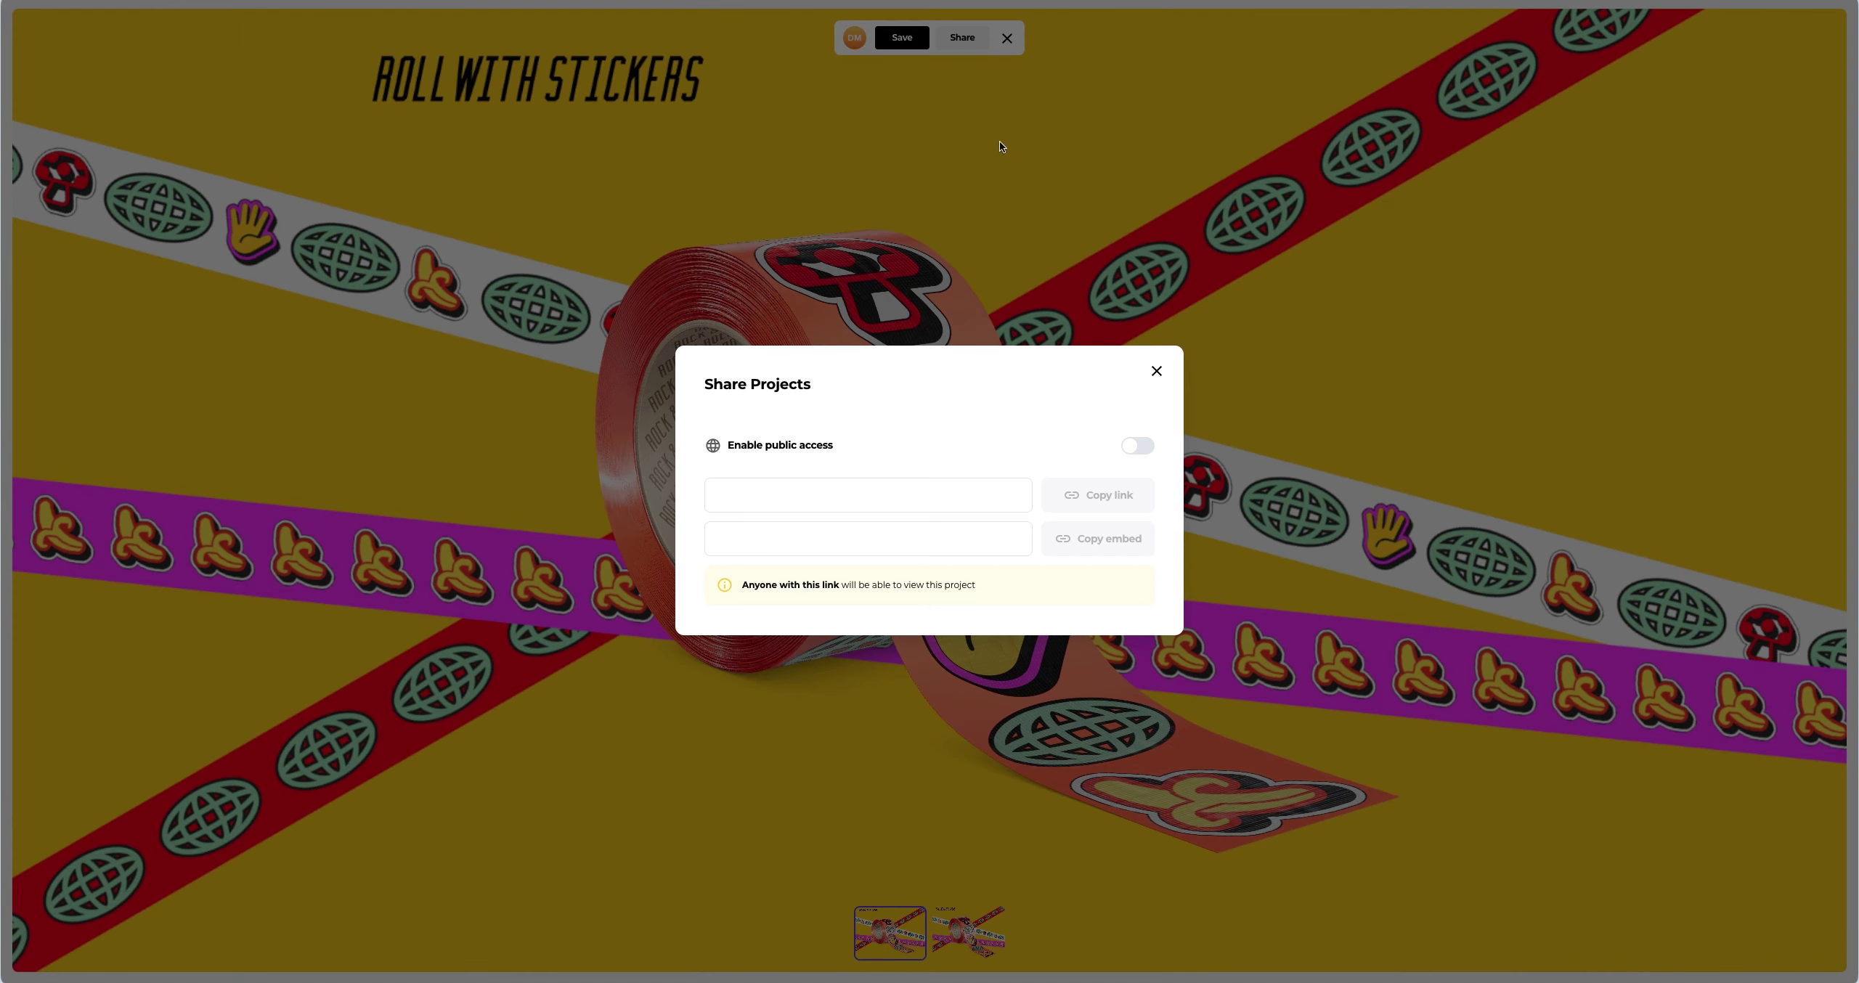